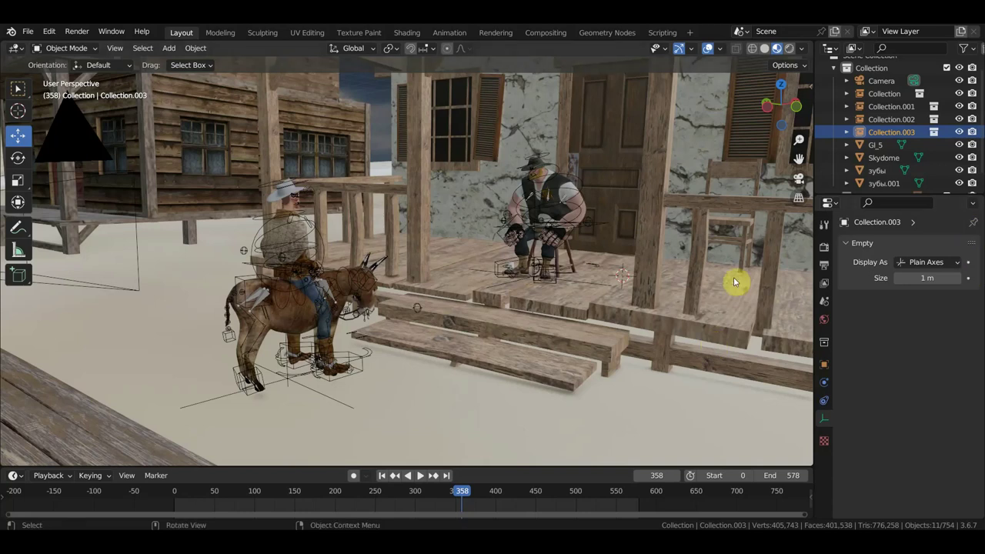
Start linking from another blend file, browsing the ВСЕ для вестерна folder in list view
{"action": "mouse_move", "coordinate": [684, 293]}
{"action": "middle_mouse_down"}
{"action": "mouse_move", "coordinate": [774, 282]}
{"action": "mouse_move", "coordinate": [136, 357]}
{"action": "mouse_move", "coordinate": [106, 338]}
{"action": "middle_mouse_up"}
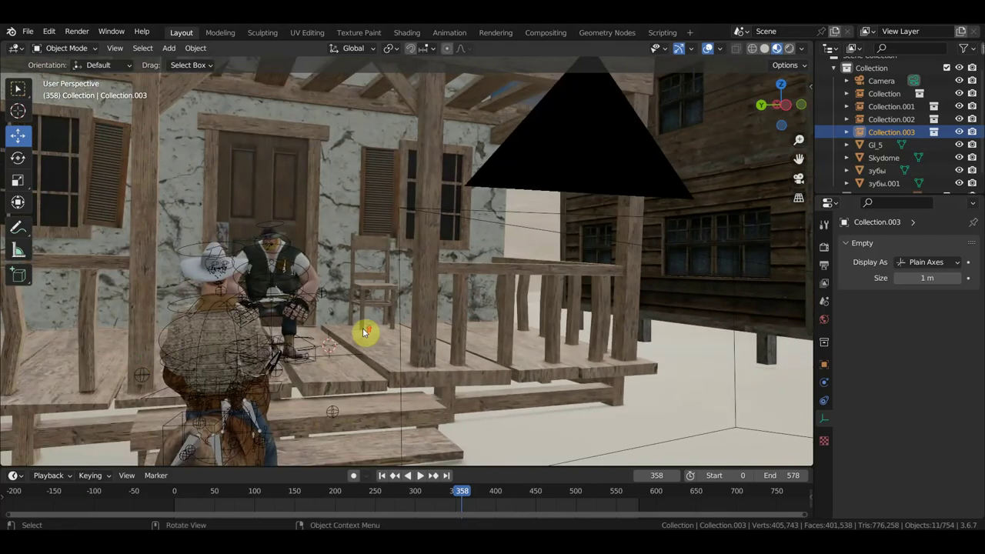
{"action": "mouse_move", "coordinate": [364, 332]}
{"action": "middle_mouse_down"}
{"action": "mouse_move", "coordinate": [280, 345]}
{"action": "mouse_move", "coordinate": [385, 315]}
{"action": "mouse_move", "coordinate": [459, 318]}
{"action": "mouse_move", "coordinate": [321, 297]}
{"action": "middle_mouse_up"}
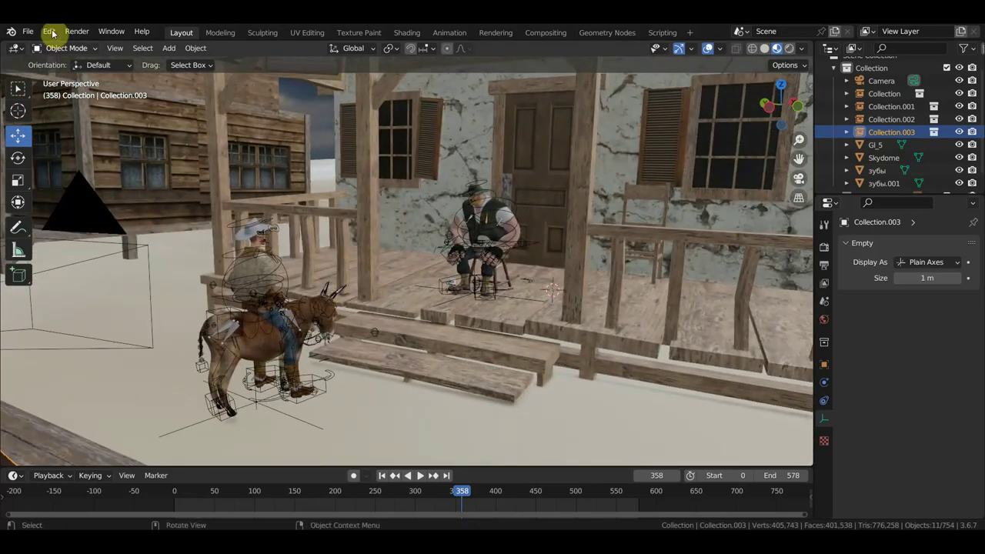
{"action": "left_click", "coordinate": [27, 33]}
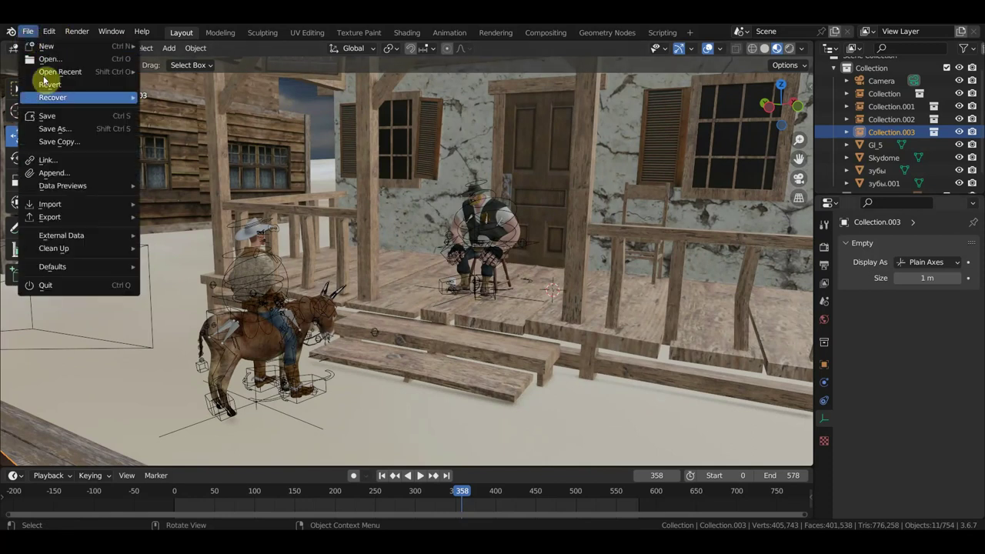
{"action": "left_click", "coordinate": [61, 160]}
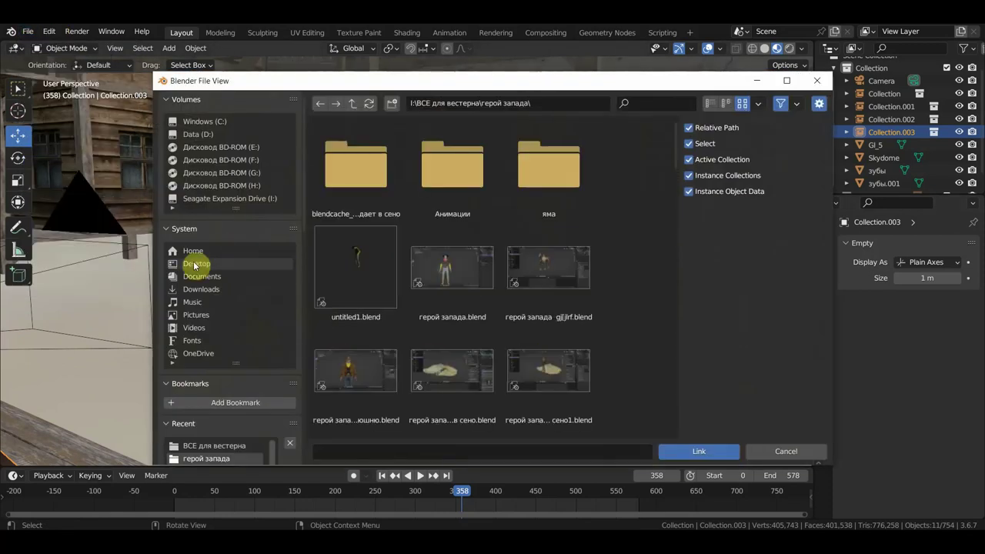
{"action": "left_click", "coordinate": [223, 446]}
{"action": "left_click", "coordinate": [709, 104]}
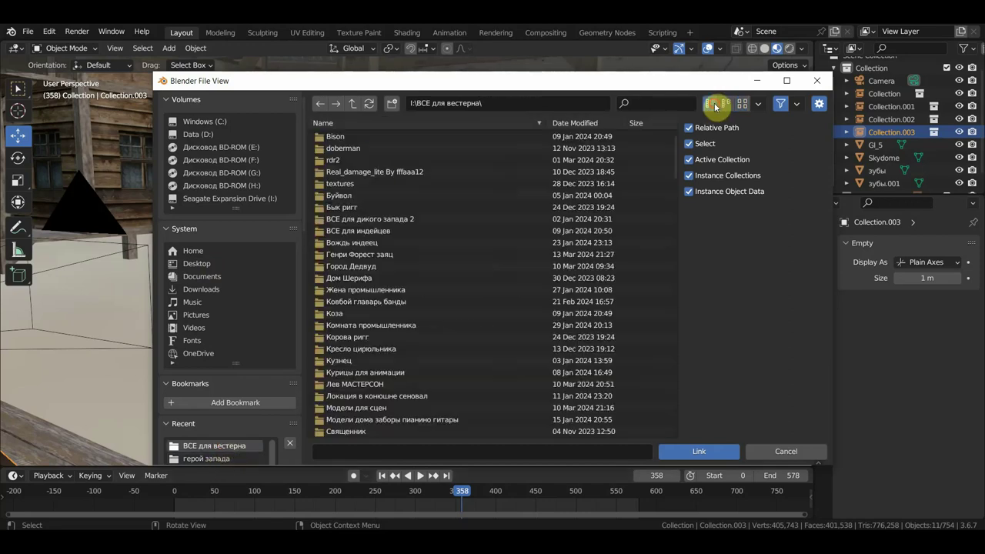
{"action": "scroll", "coordinate": [422, 356], "scroll_direction": "down", "scroll_amount": 5}
{"action": "scroll", "coordinate": [418, 356], "scroll_direction": "down", "scroll_amount": 5}
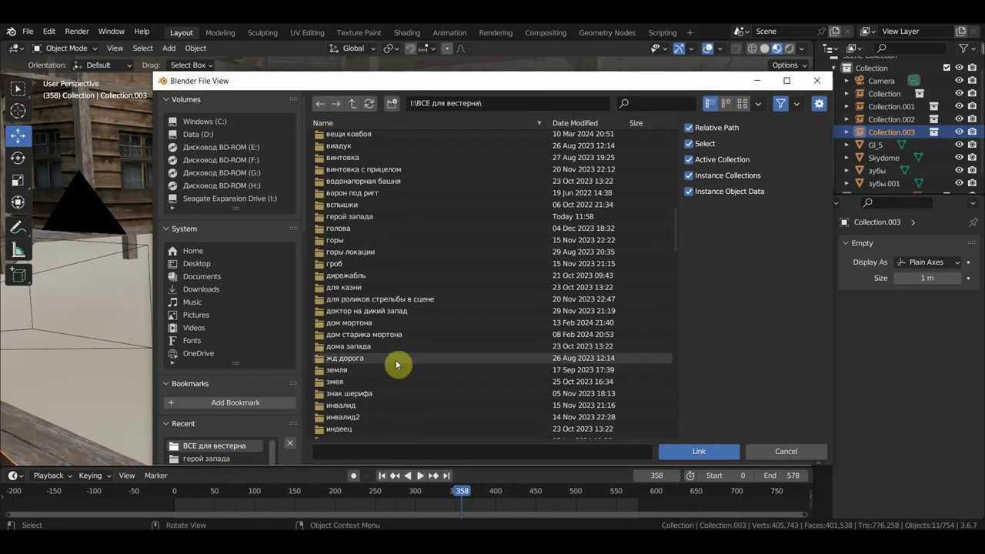
{"action": "scroll", "coordinate": [400, 362], "scroll_direction": "down", "scroll_amount": 5}
{"action": "scroll", "coordinate": [405, 362], "scroll_direction": "down", "scroll_amount": 4}
{"action": "scroll", "coordinate": [405, 365], "scroll_direction": "down", "scroll_amount": 4}
{"action": "scroll", "coordinate": [405, 356], "scroll_direction": "down", "scroll_amount": 4}
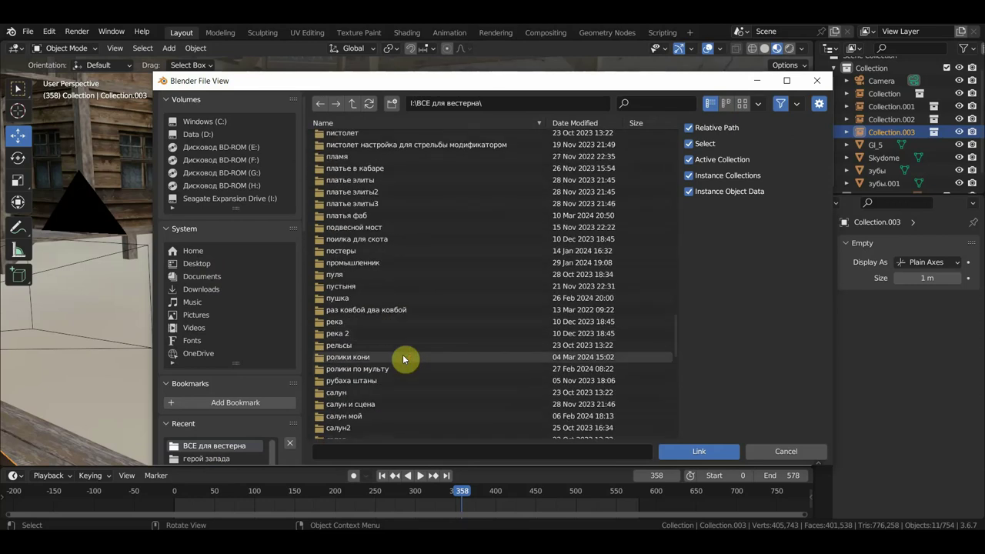
{"action": "scroll", "coordinate": [405, 362], "scroll_direction": "down", "scroll_amount": 4}
{"action": "scroll", "coordinate": [405, 360], "scroll_direction": "down", "scroll_amount": 5}
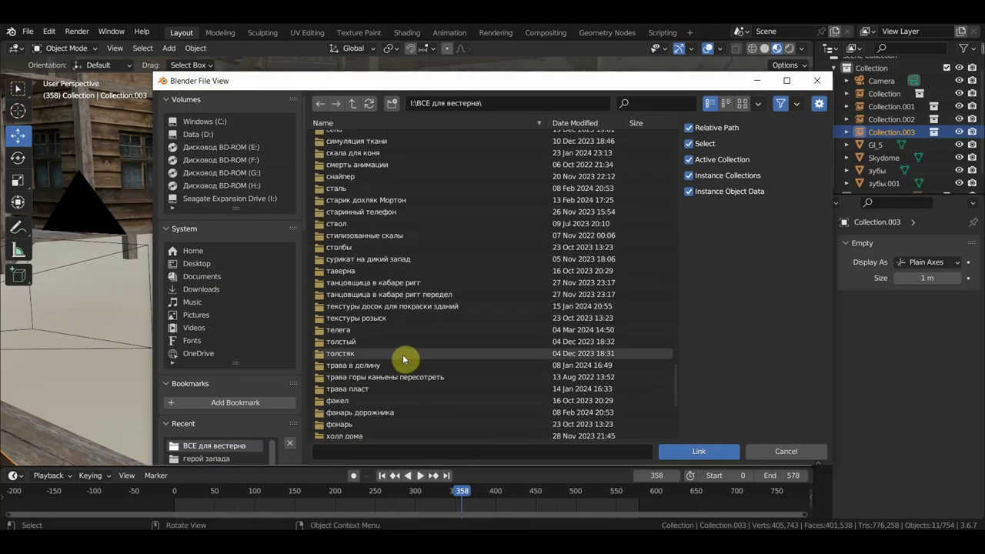
{"action": "scroll", "coordinate": [404, 354], "scroll_direction": "down", "scroll_amount": 1}
{"action": "scroll", "coordinate": [407, 370], "scroll_direction": "down", "scroll_amount": 3}
{"action": "scroll", "coordinate": [407, 379], "scroll_direction": "up", "scroll_amount": 2}
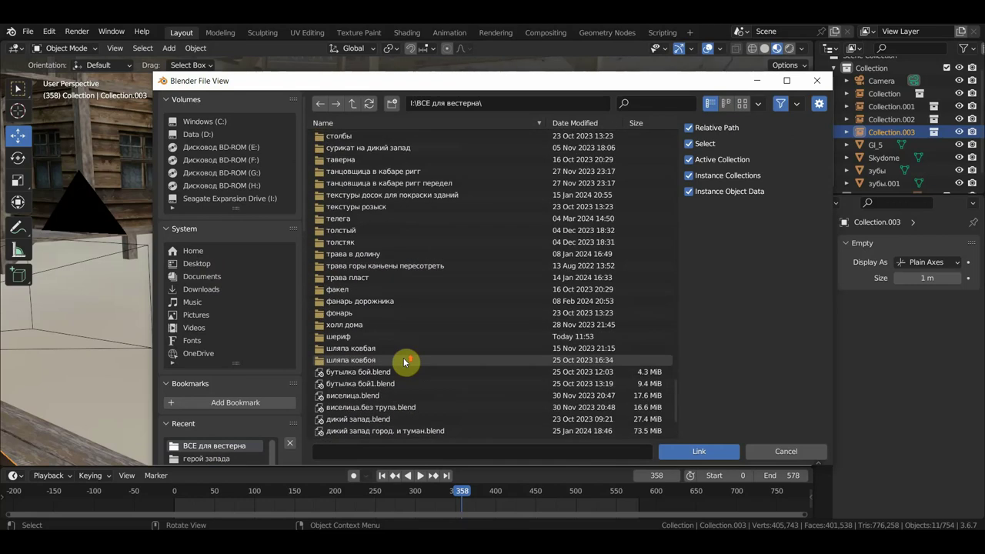
Link Collection from шериф\Кот ригг\кот лижится.blend into the porch scene
{"action": "double_click", "coordinate": [334, 338]}
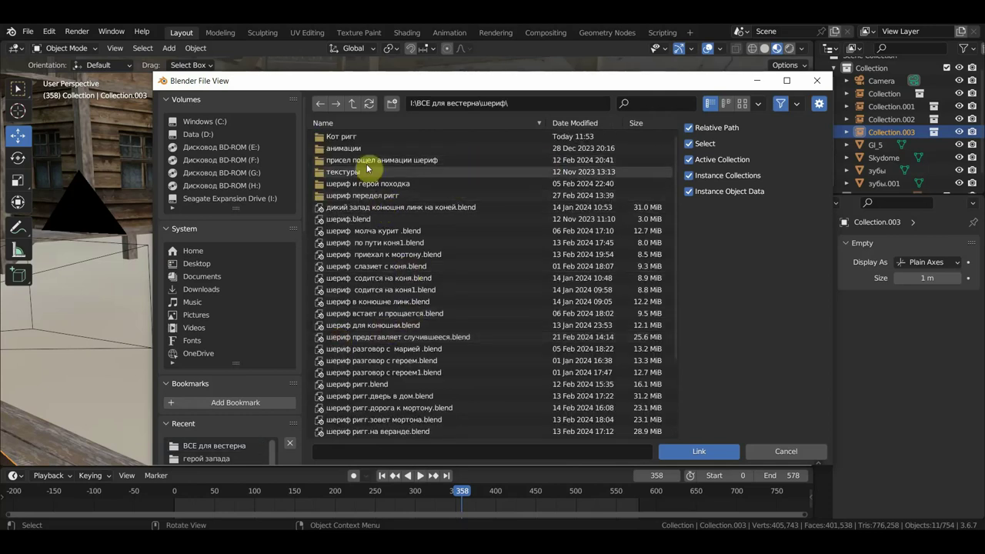
{"action": "double_click", "coordinate": [341, 137]}
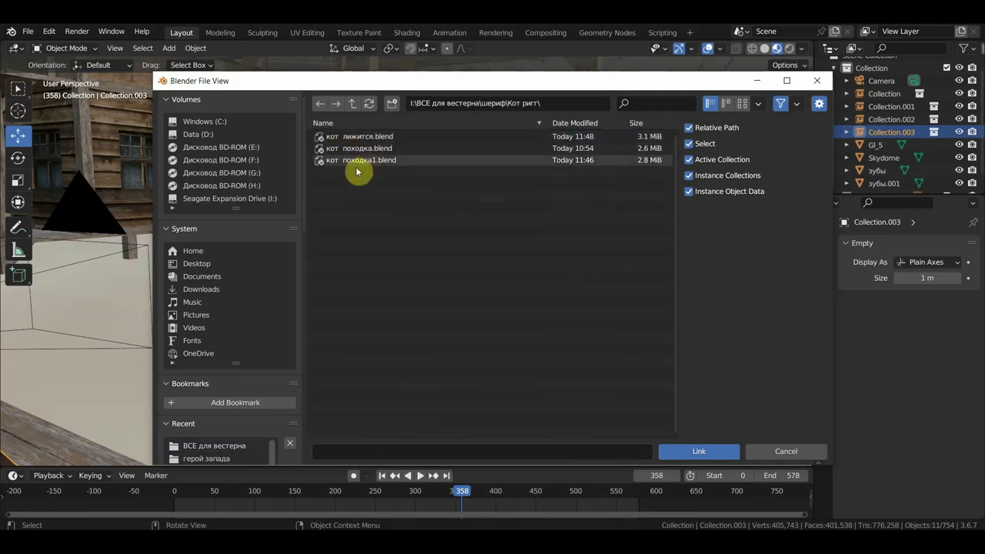
{"action": "double_click", "coordinate": [364, 137]}
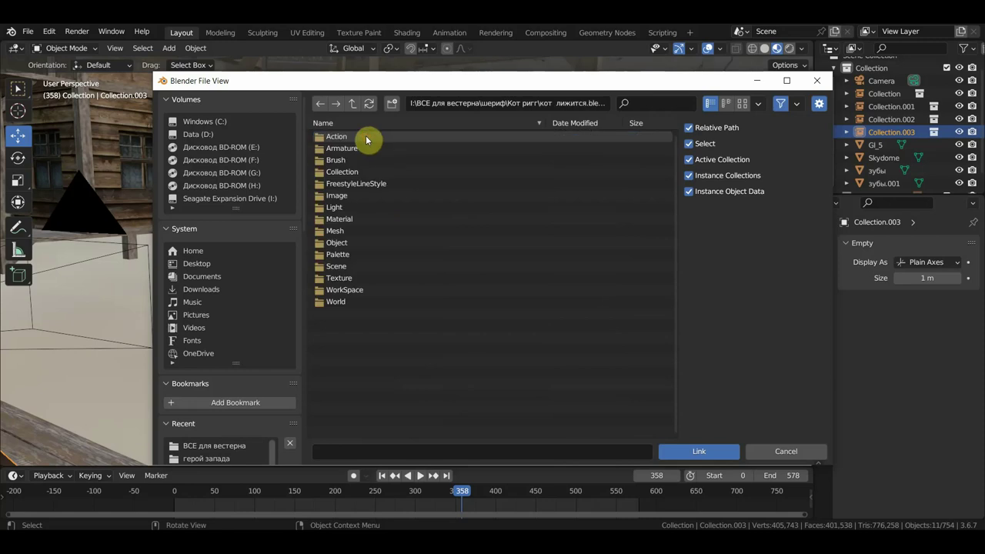
{"action": "double_click", "coordinate": [345, 172]}
{"action": "left_click", "coordinate": [344, 139]}
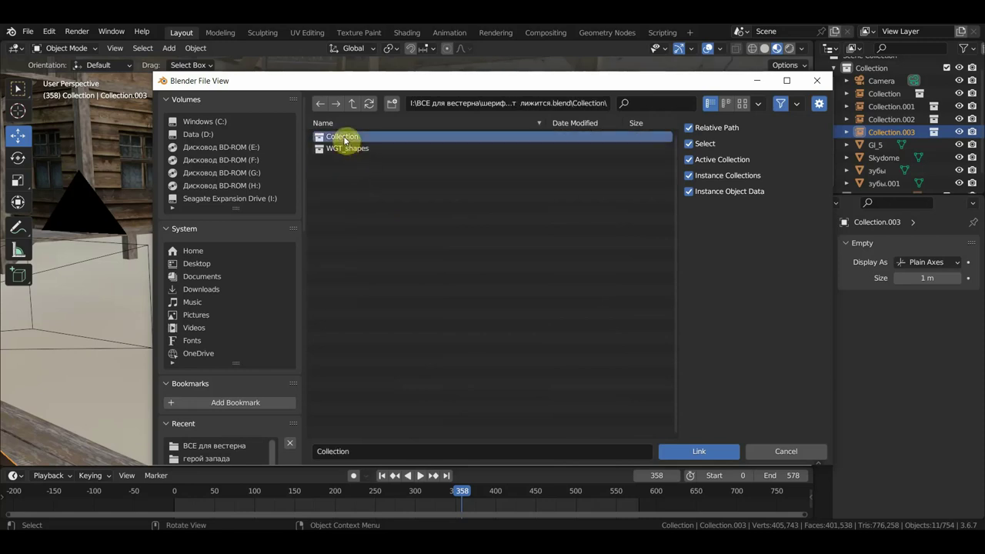
{"action": "double_click", "coordinate": [344, 137]}
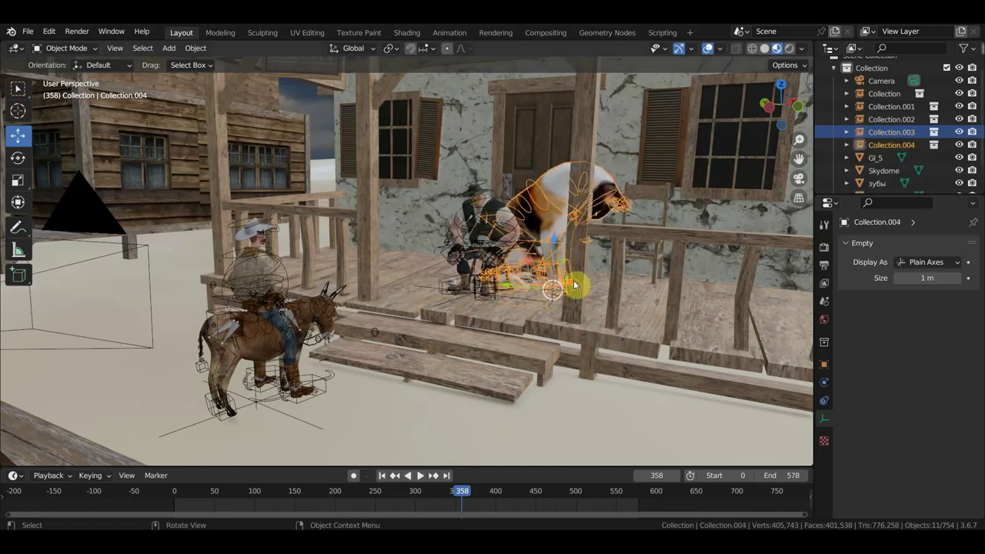
Scale the cat rig down to 0.255 and turn it with a free trackball rotation
{"action": "mouse_move", "coordinate": [573, 285]}
{"action": "middle_mouse_down"}
{"action": "mouse_move", "coordinate": [559, 304]}
{"action": "mouse_move", "coordinate": [416, 316]}
{"action": "middle_mouse_up"}
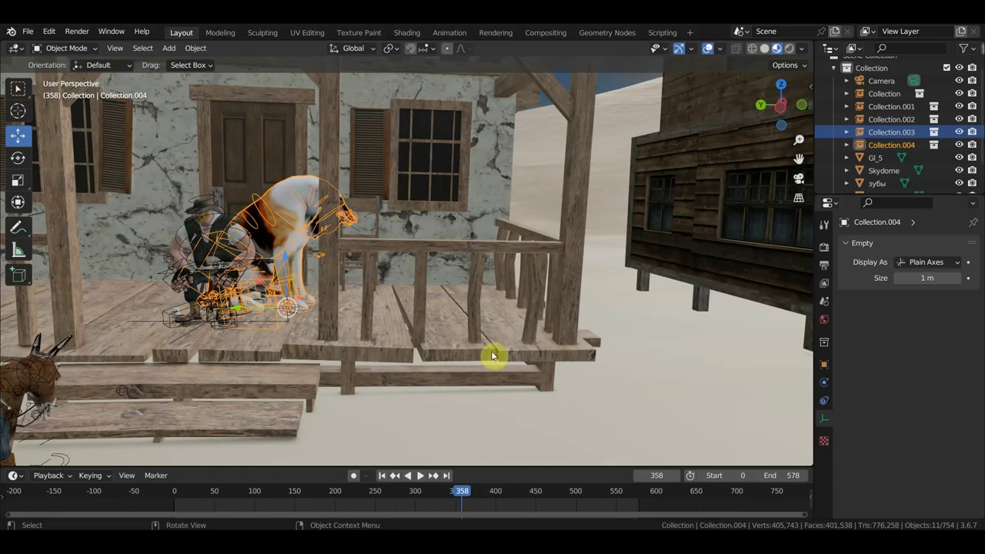
{"action": "key", "text": "s"}
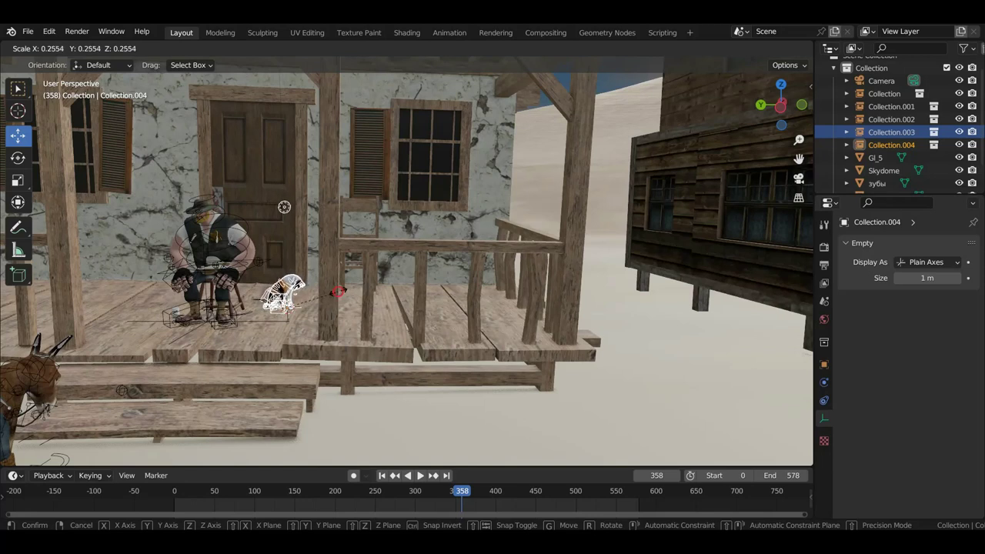
{"action": "left_click", "coordinate": [337, 291]}
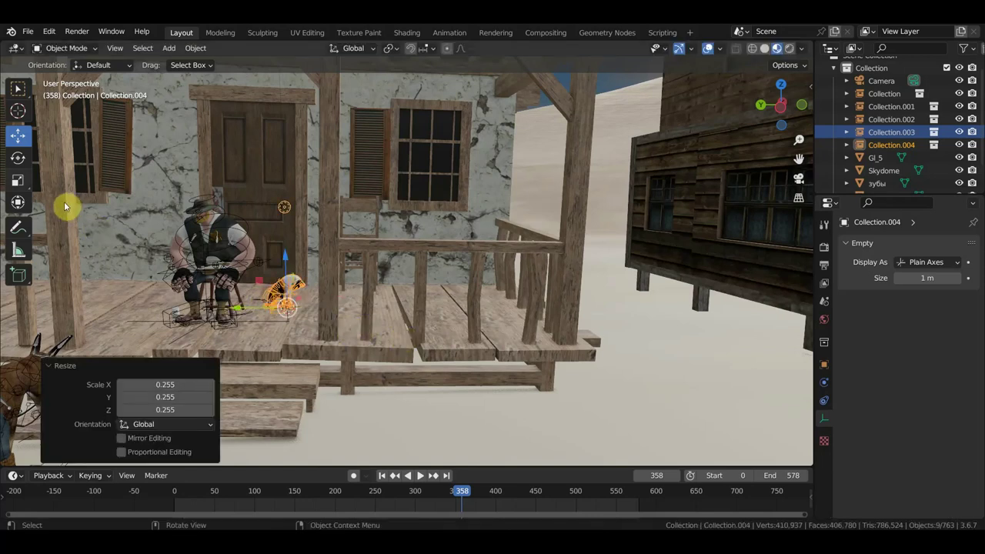
{"action": "left_click", "coordinate": [18, 201]}
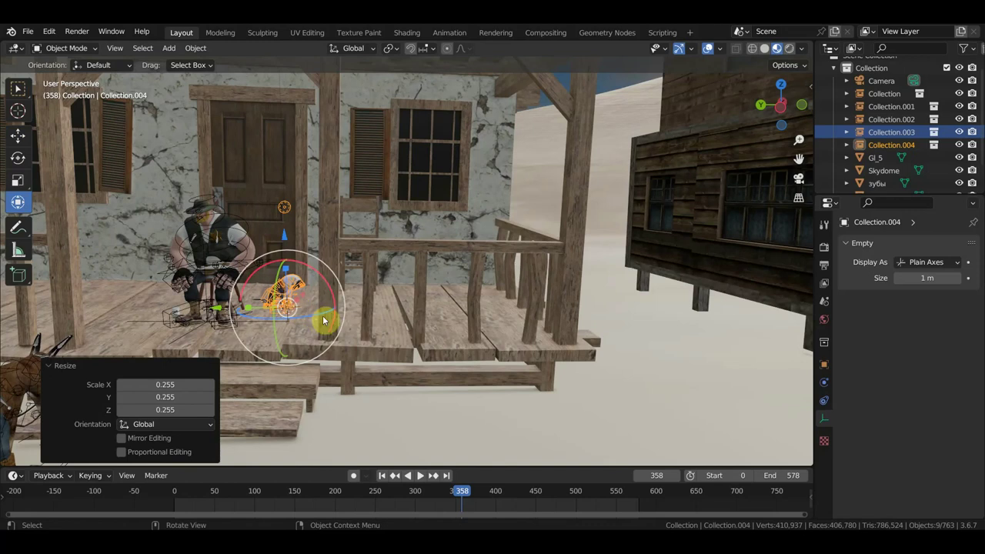
{"action": "mouse_move", "coordinate": [325, 321]}
{"action": "middle_mouse_down"}
{"action": "mouse_move", "coordinate": [369, 307]}
{"action": "mouse_move", "coordinate": [394, 362]}
{"action": "middle_mouse_up"}
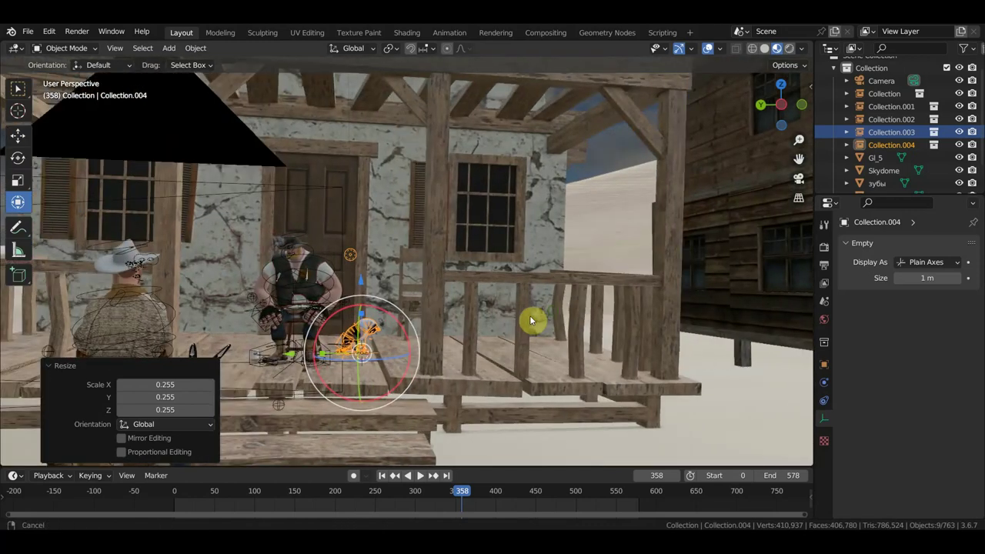
{"action": "left_click_drag", "start_coordinate": [395, 362], "coordinate": [421, 253]}
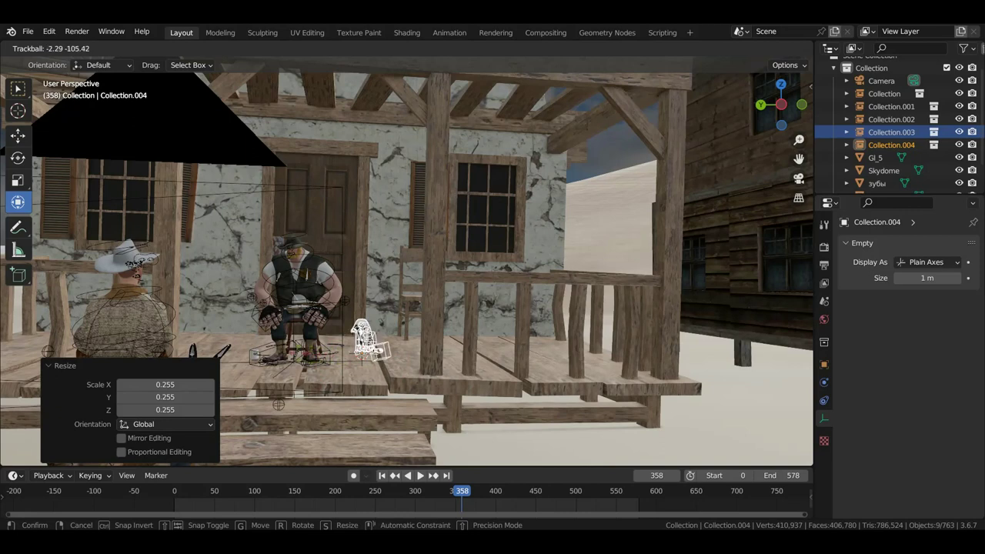
{"action": "left_click_drag", "start_coordinate": [422, 253], "coordinate": [505, 345]}
Move the cat -1.106 m along X beside the sheriff, rescale to 0.832, and view through the camera
{"action": "mouse_move", "coordinate": [506, 344]}
{"action": "middle_mouse_down"}
{"action": "mouse_move", "coordinate": [435, 365]}
{"action": "mouse_move", "coordinate": [605, 374]}
{"action": "mouse_move", "coordinate": [394, 413]}
{"action": "mouse_move", "coordinate": [325, 415]}
{"action": "mouse_move", "coordinate": [378, 367]}
{"action": "middle_mouse_up"}
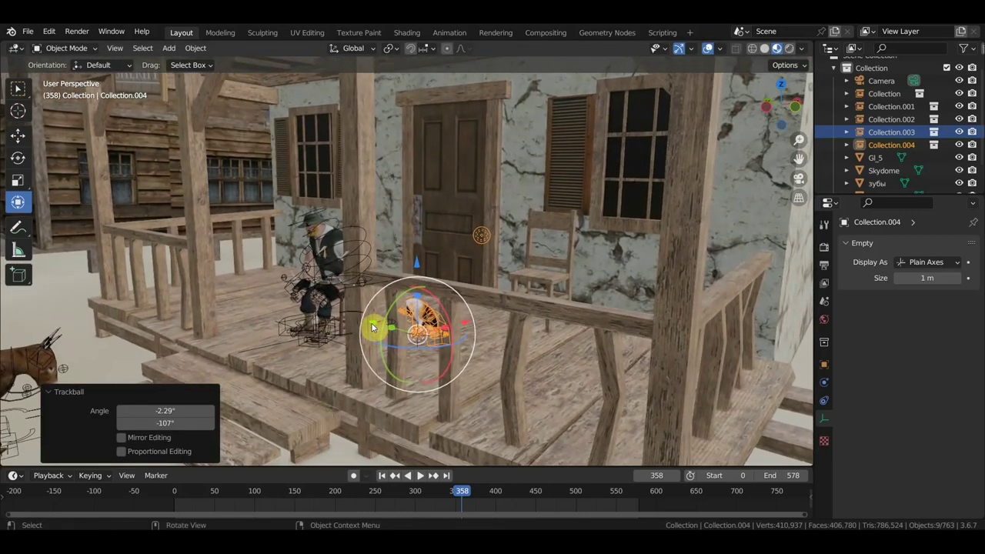
{"action": "left_click_drag", "start_coordinate": [464, 324], "coordinate": [407, 340]}
{"action": "mouse_move", "coordinate": [451, 345]}
{"action": "middle_mouse_down"}
{"action": "mouse_move", "coordinate": [512, 341]}
{"action": "mouse_move", "coordinate": [488, 369]}
{"action": "mouse_move", "coordinate": [688, 321]}
{"action": "mouse_move", "coordinate": [620, 332]}
{"action": "middle_mouse_up"}
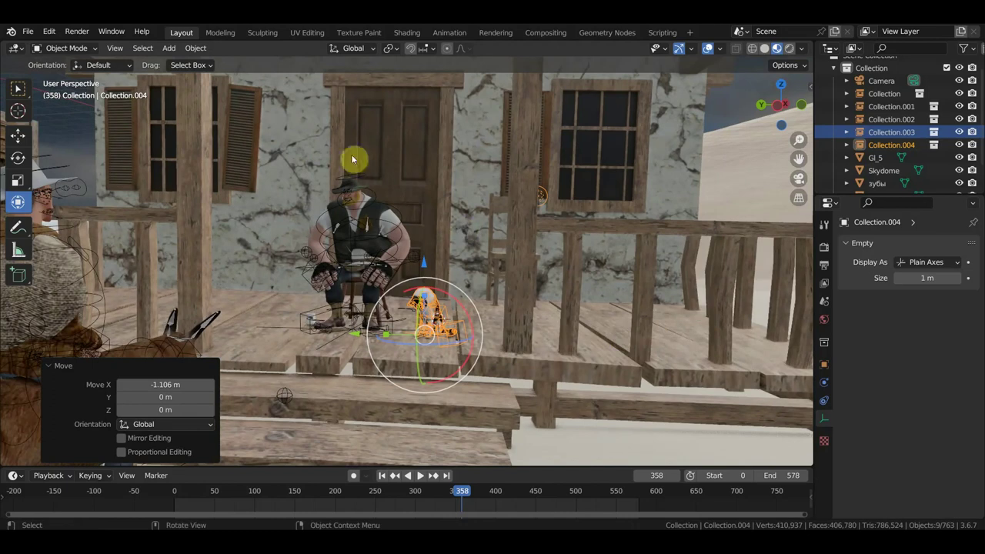
{"action": "mouse_move", "coordinate": [413, 333]}
{"action": "middle_mouse_down"}
{"action": "mouse_move", "coordinate": [454, 331]}
{"action": "mouse_move", "coordinate": [496, 288]}
{"action": "mouse_move", "coordinate": [498, 297]}
{"action": "middle_mouse_up"}
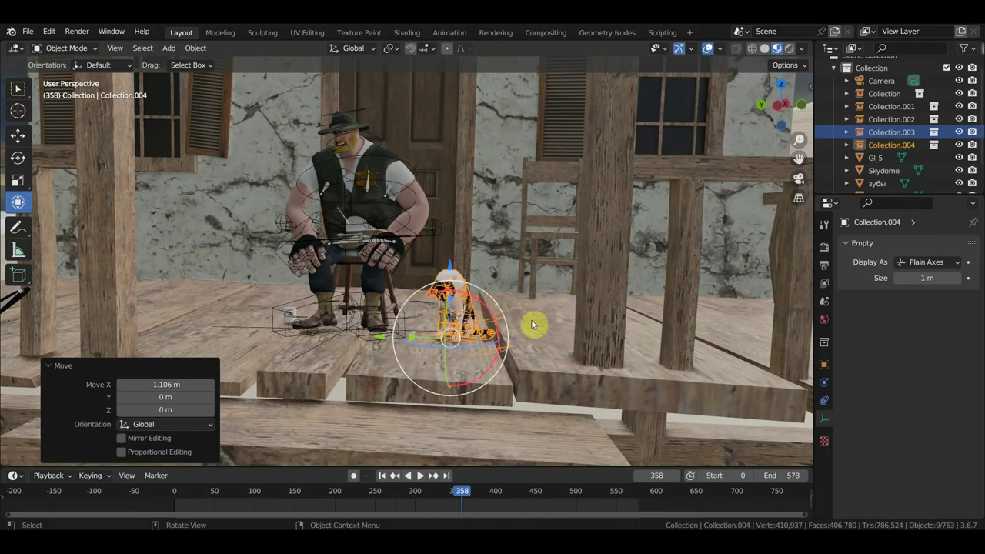
{"action": "key", "text": "s"}
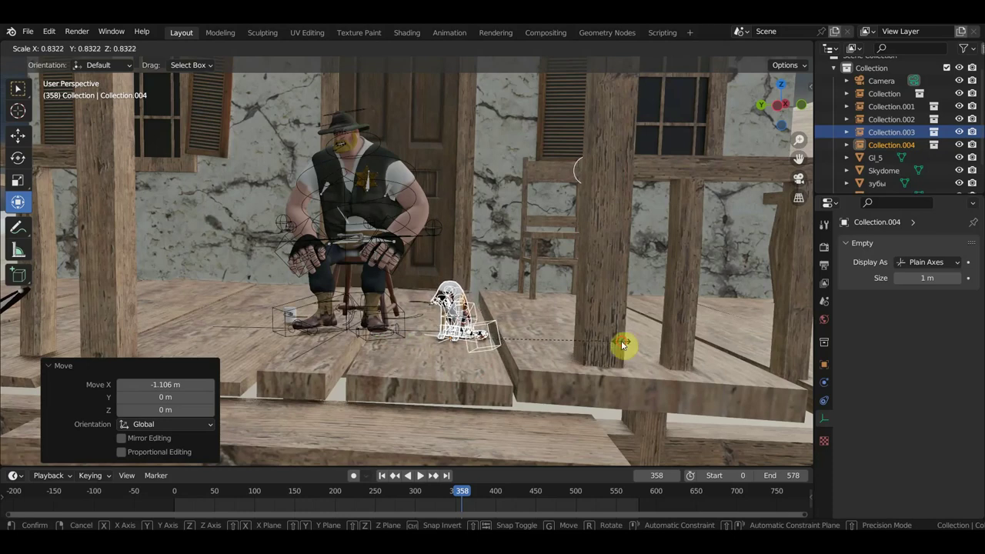
{"action": "left_click", "coordinate": [623, 344]}
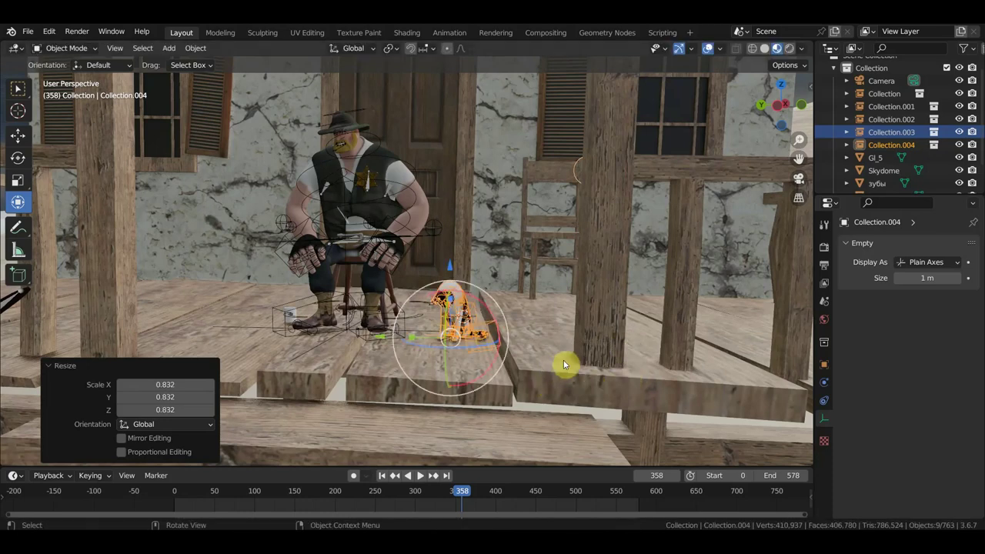
{"action": "key", "text": "KP_0"}
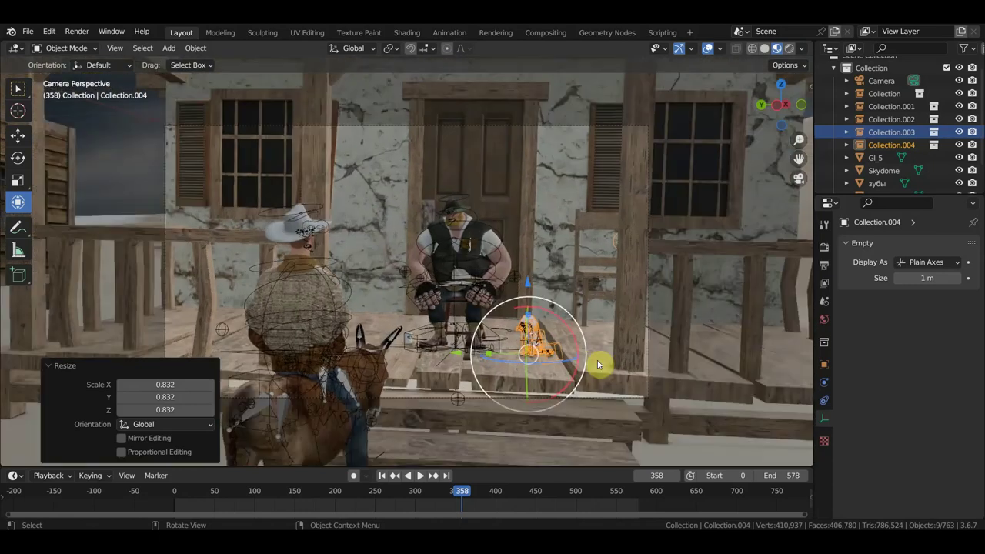
Fill the viewport with the camera view, hide overlays, and select the scene camera
{"action": "key", "text": "Home"}
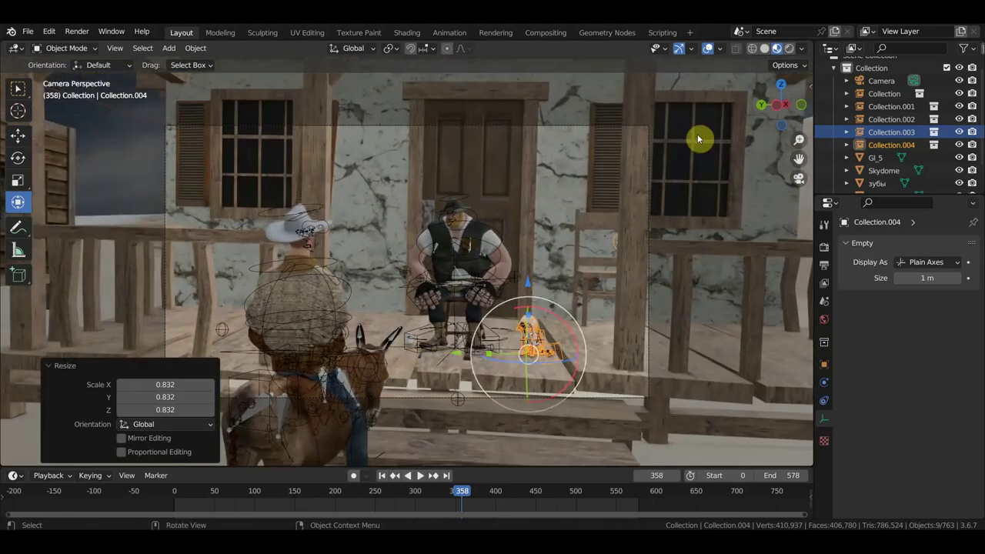
{"action": "left_click", "coordinate": [708, 49]}
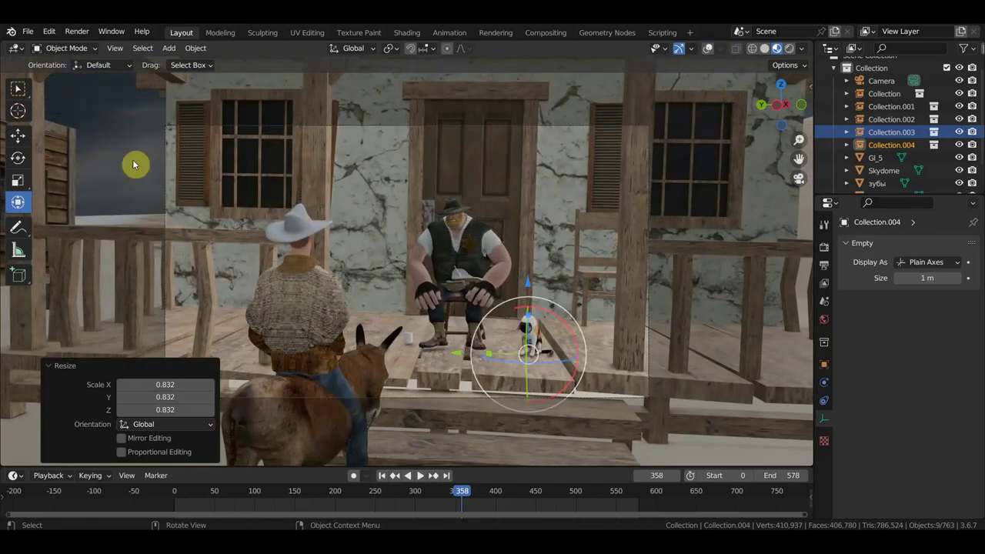
{"action": "left_click", "coordinate": [18, 89]}
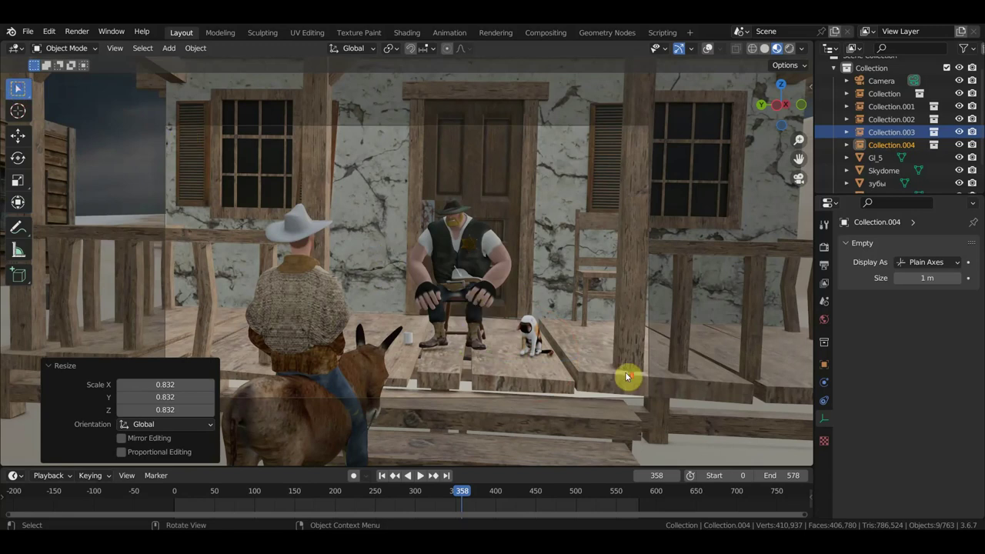
{"action": "scroll", "coordinate": [627, 377], "scroll_direction": "up", "scroll_amount": 3}
{"action": "left_click", "coordinate": [865, 81]}
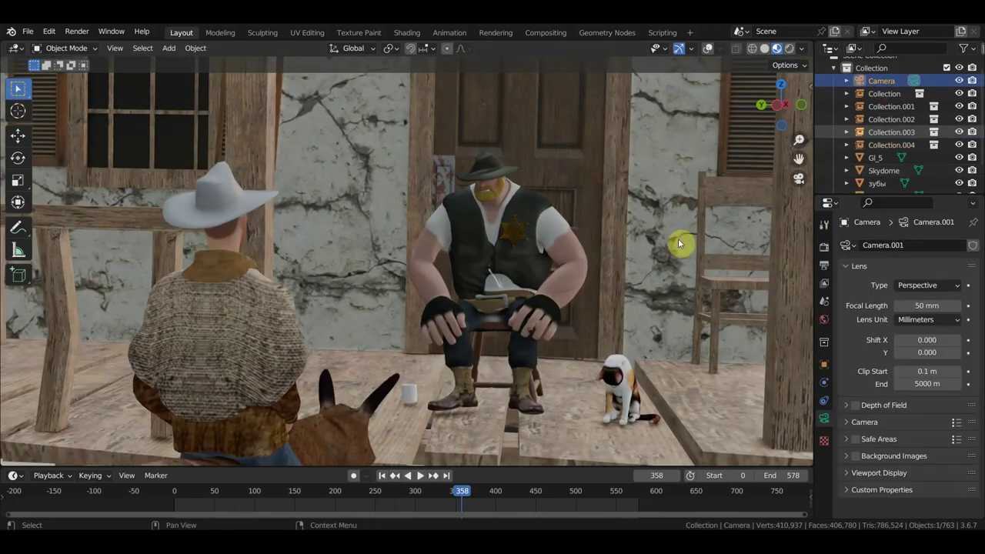
{"action": "scroll", "coordinate": [673, 250], "scroll_direction": "down", "scroll_amount": 3}
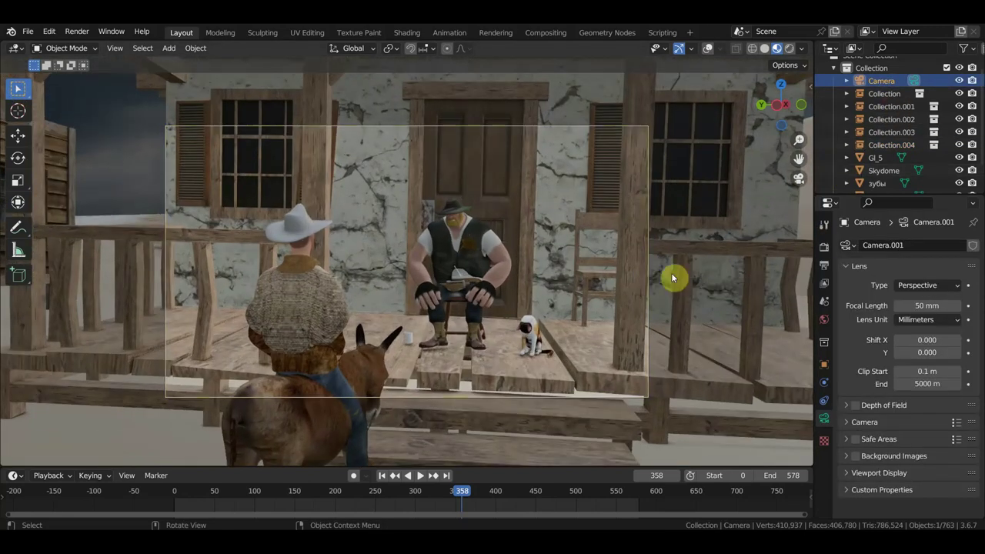
{"action": "scroll", "coordinate": [714, 426], "scroll_direction": "up", "scroll_amount": 2}
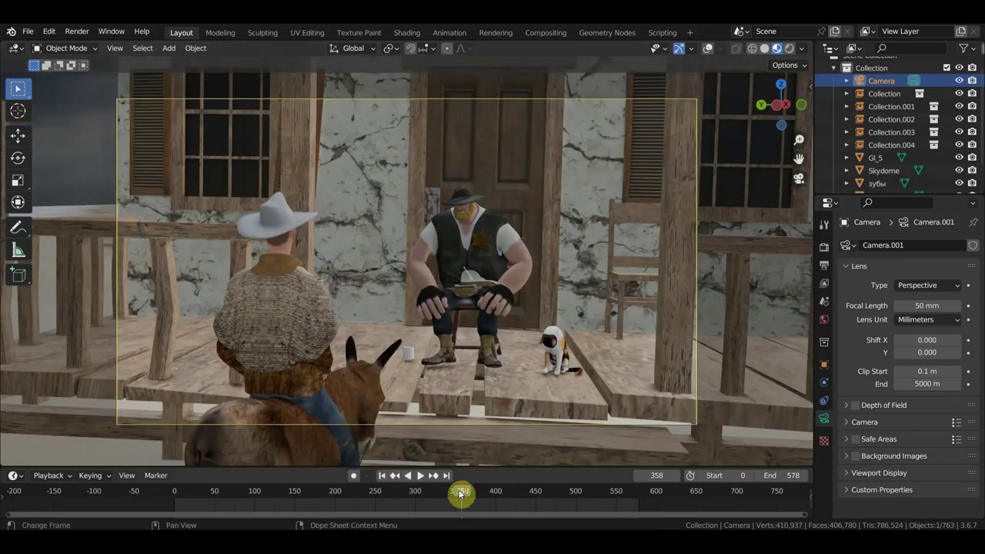
Play and scrub the porch animation, ending at frame 579
{"action": "left_click", "coordinate": [391, 495]}
{"action": "key", "text": "space"}
{"action": "mouse_move", "coordinate": [365, 494]}
{"action": "left_mouse_down"}
{"action": "mouse_move", "coordinate": [180, 490]}
{"action": "mouse_move", "coordinate": [377, 497]}
{"action": "mouse_move", "coordinate": [280, 497]}
{"action": "left_mouse_up"}
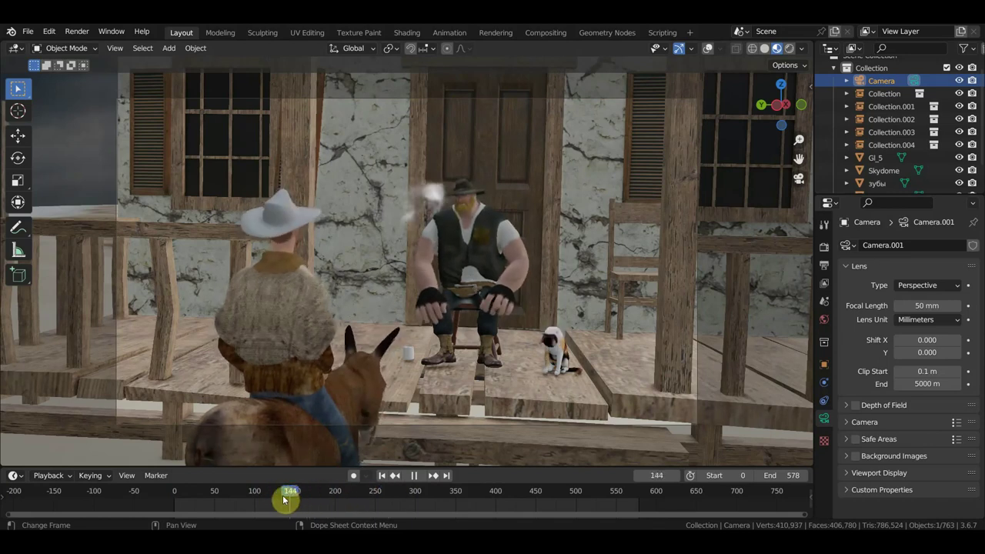
{"action": "left_click_drag", "start_coordinate": [289, 499], "coordinate": [286, 499]}
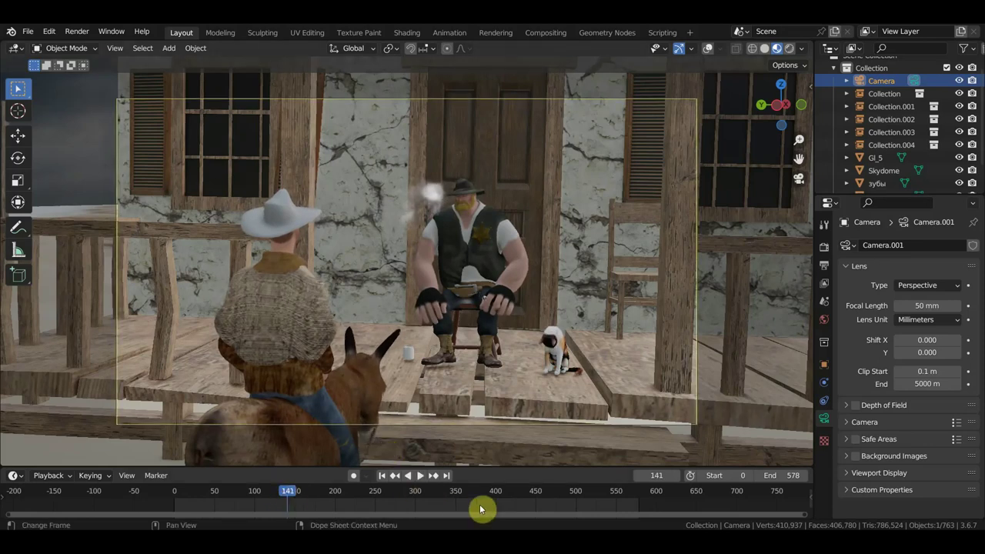
{"action": "left_click", "coordinate": [639, 496]}
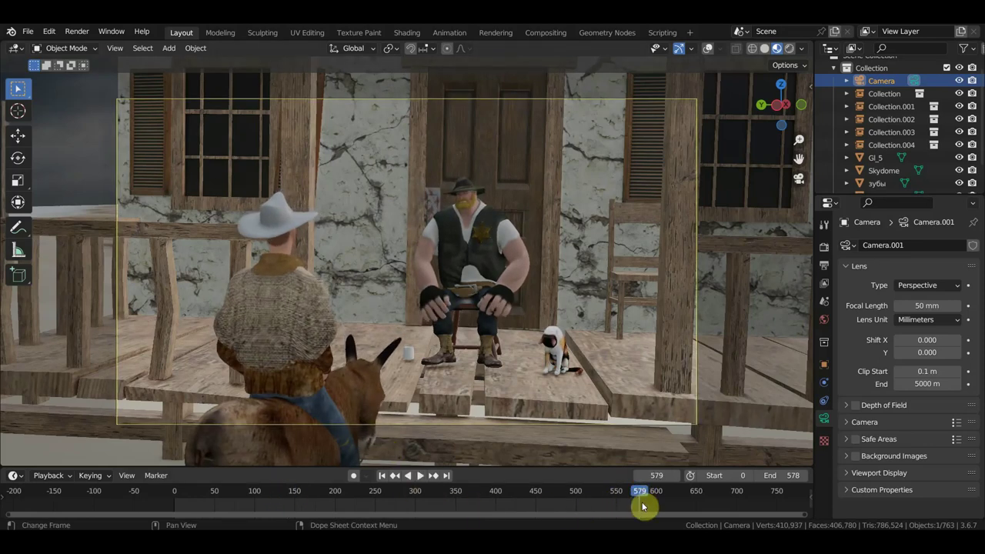
{"action": "left_click", "coordinate": [28, 32]}
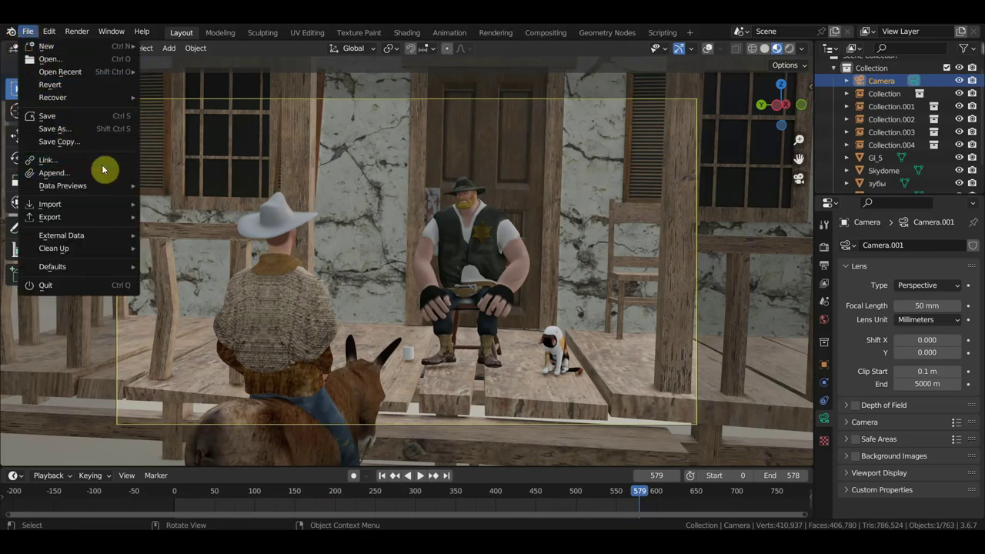
Save the porch scene, then open кот лижится.blend from ВСЕ для вестерна\шериф\Кот ригг
{"action": "left_click", "coordinate": [72, 119]}
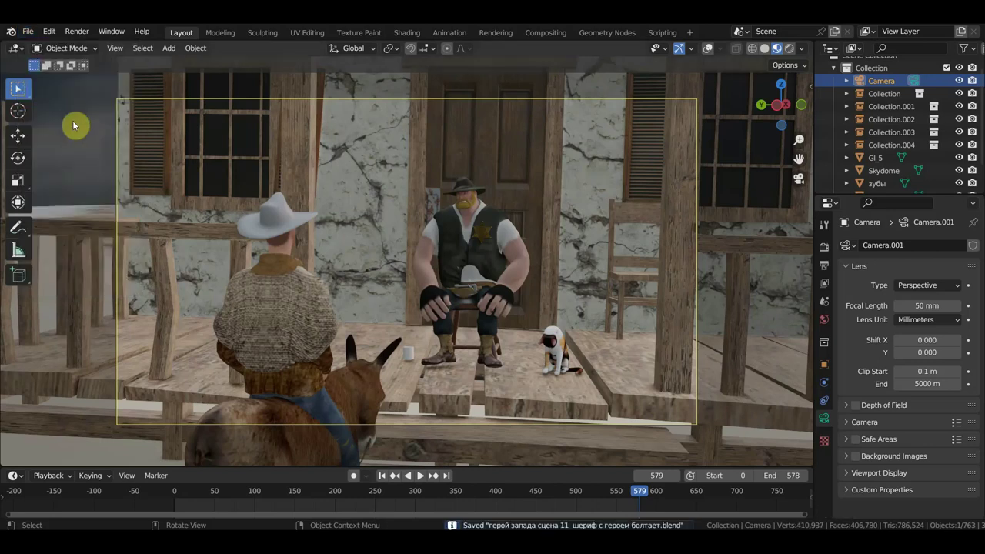
{"action": "left_click", "coordinate": [29, 33]}
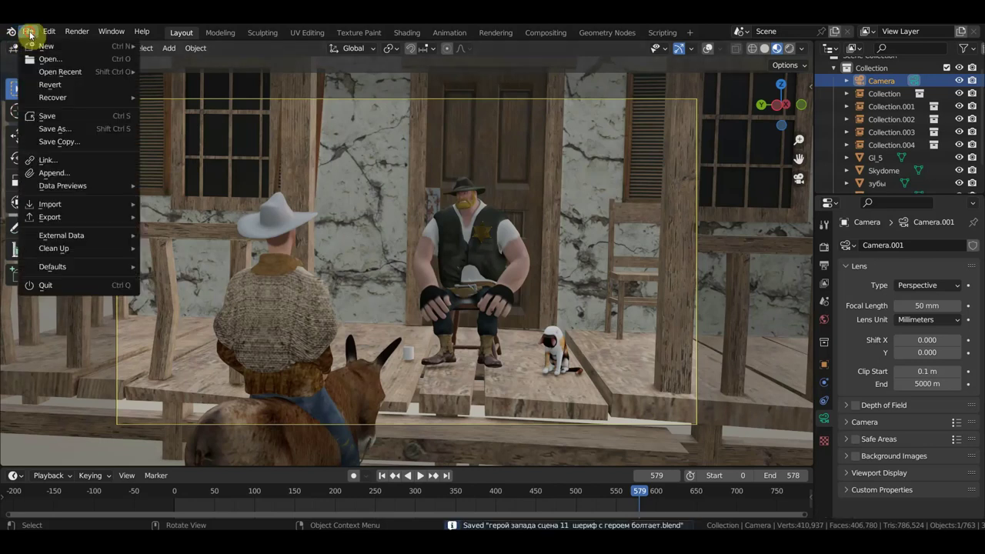
{"action": "mouse_move", "coordinate": [60, 72]}
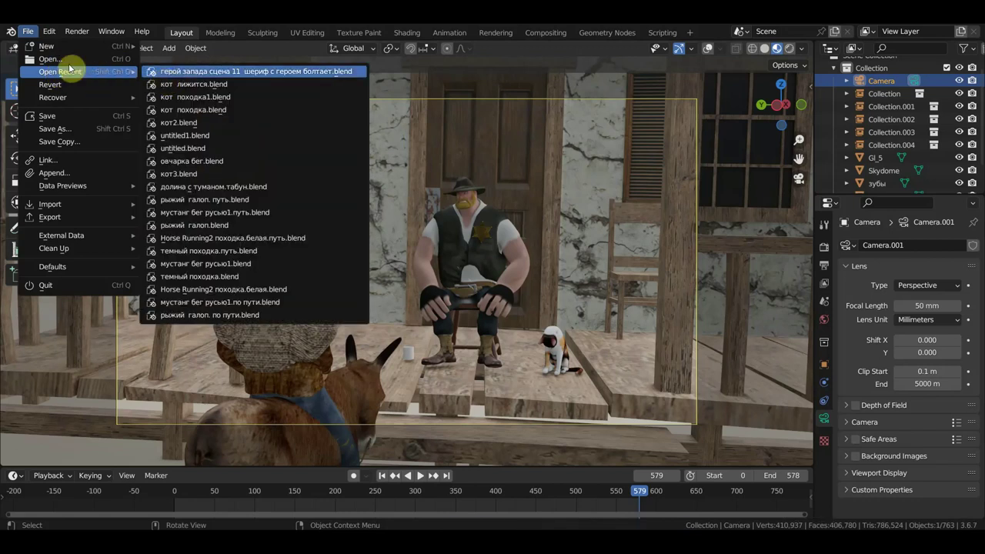
{"action": "left_click", "coordinate": [60, 63]}
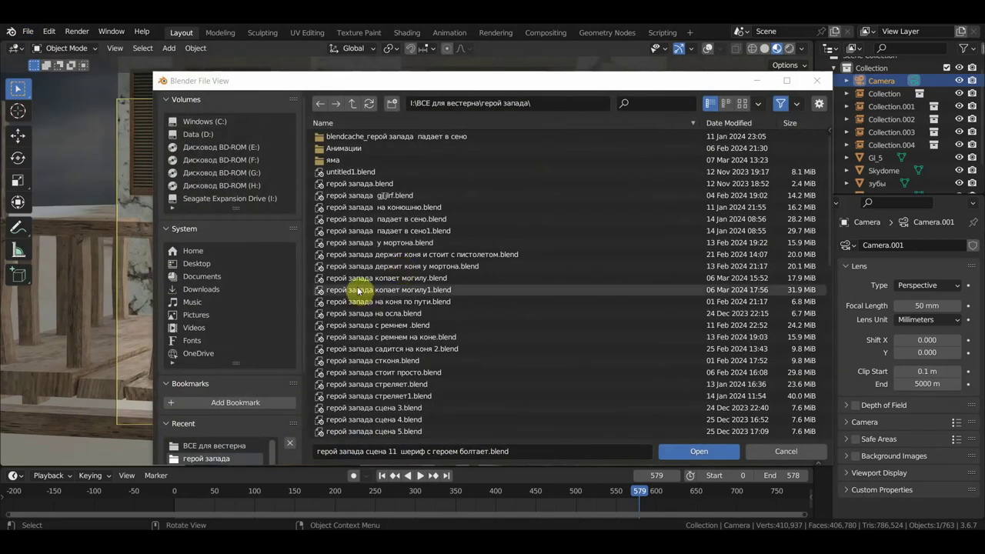
{"action": "left_click", "coordinate": [219, 446]}
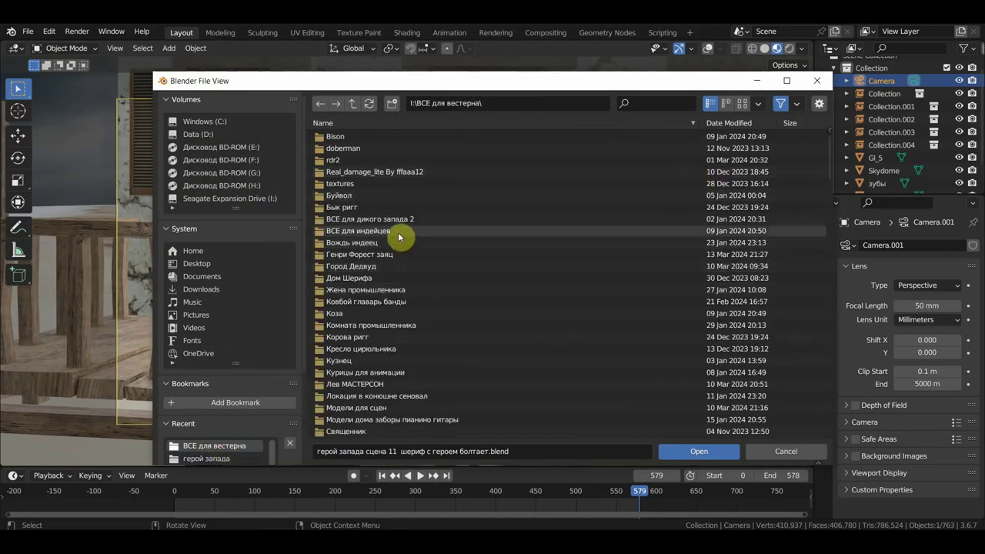
{"action": "left_click_drag", "start_coordinate": [827, 160], "coordinate": [776, 402]}
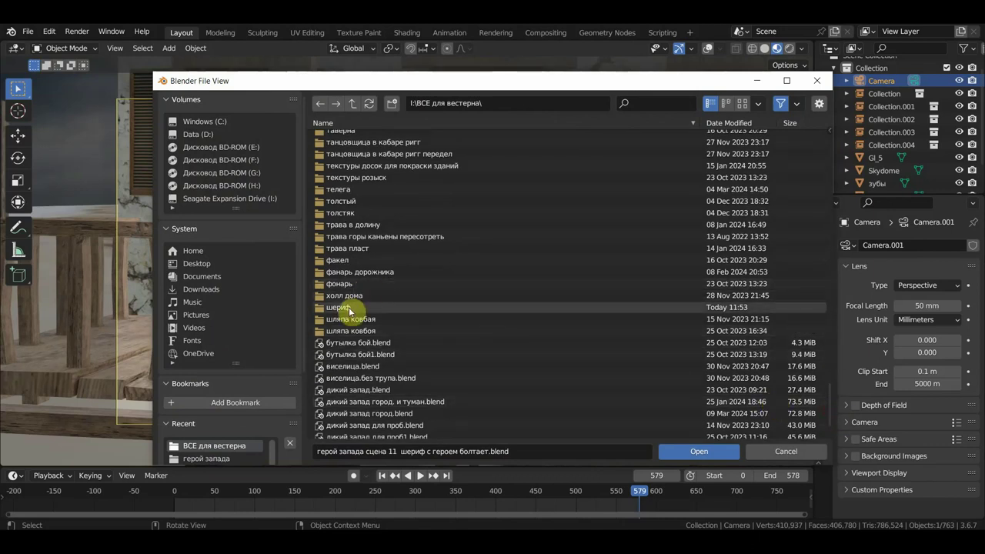
{"action": "left_click", "coordinate": [352, 307]}
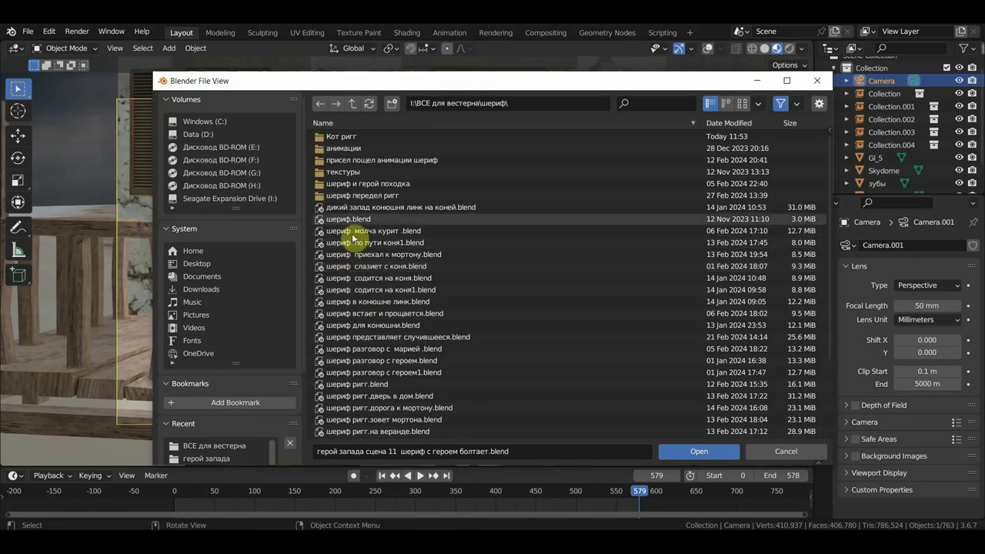
{"action": "left_click", "coordinate": [337, 136]}
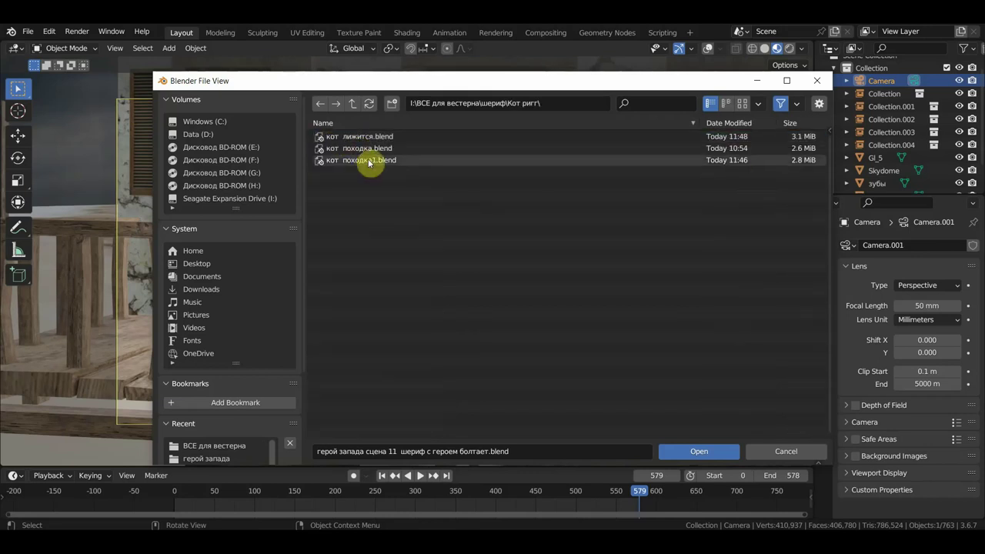
{"action": "double_click", "coordinate": [356, 141]}
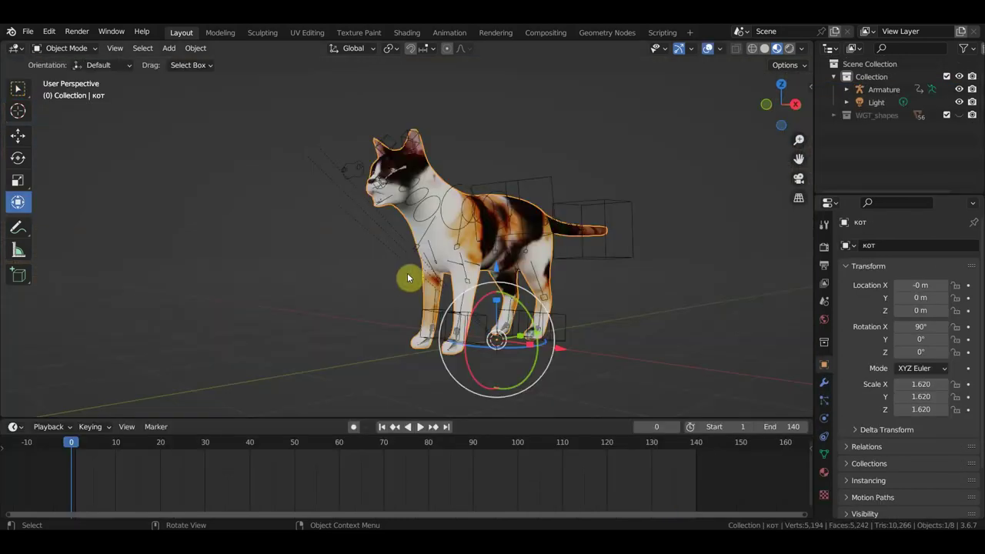
With overlays hidden, play the cat's paw-licking animation from frame 2 and stop it
{"action": "left_click_drag", "start_coordinate": [77, 446], "coordinate": [112, 445]}
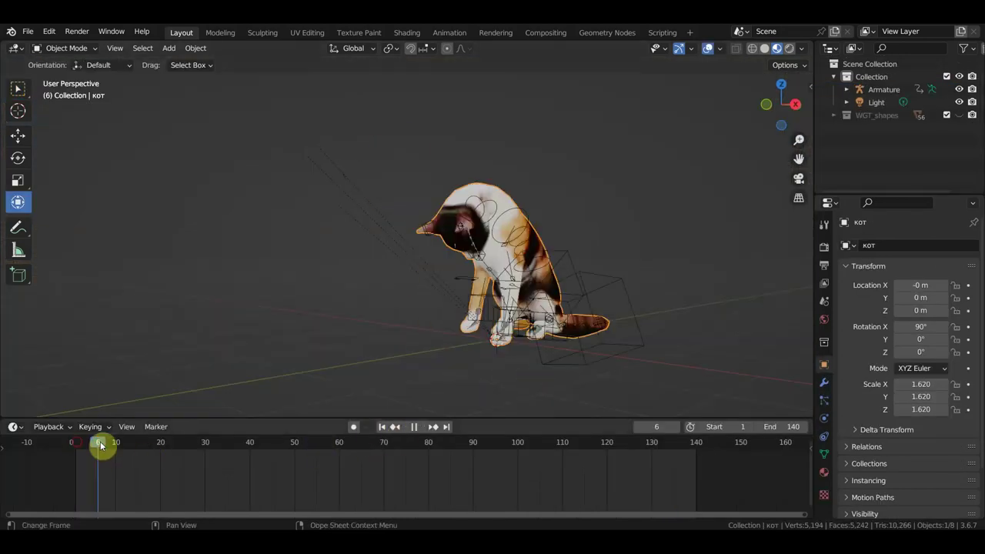
{"action": "mouse_move", "coordinate": [620, 333]}
{"action": "middle_mouse_down", "text": "shift"}
{"action": "mouse_move", "coordinate": [598, 291]}
{"action": "mouse_move", "coordinate": [530, 274]}
{"action": "middle_mouse_up", "text": "shift"}
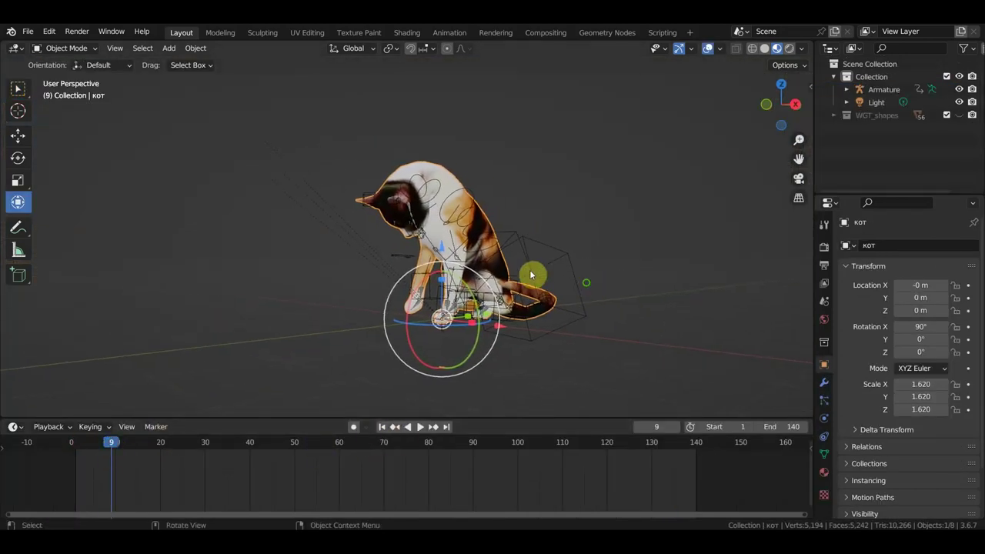
{"action": "left_click", "coordinate": [27, 90]}
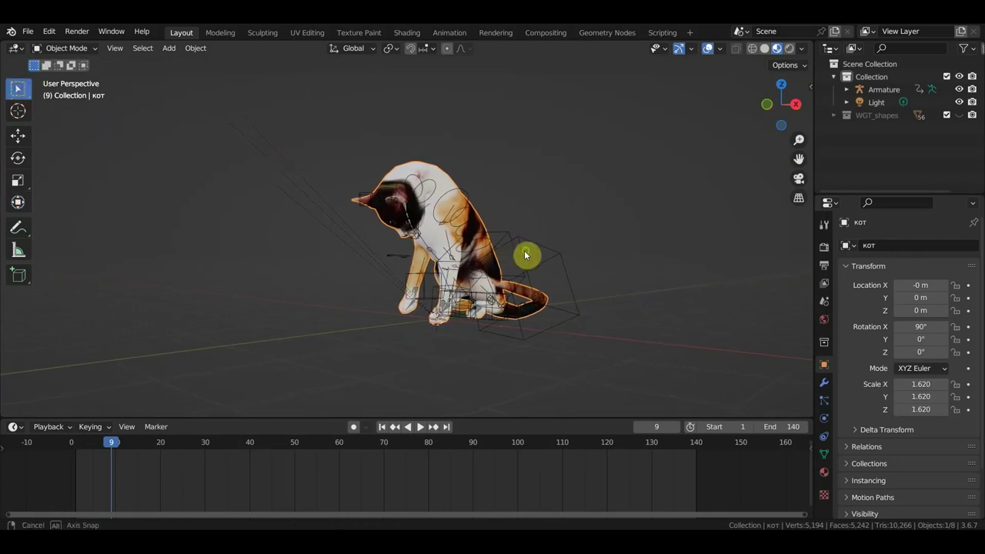
{"action": "left_click", "coordinate": [707, 48]}
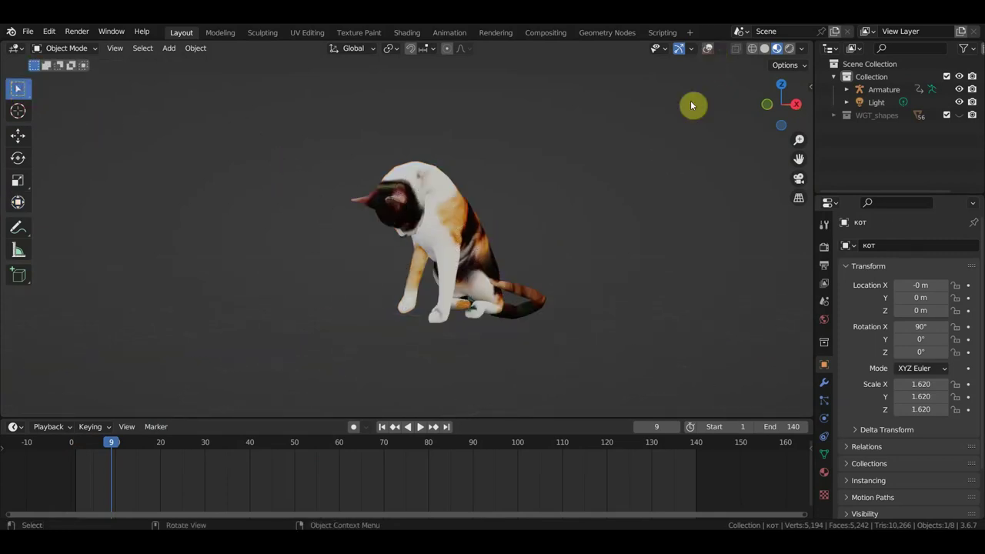
{"action": "left_click", "coordinate": [80, 452]}
{"action": "key", "text": "space"}
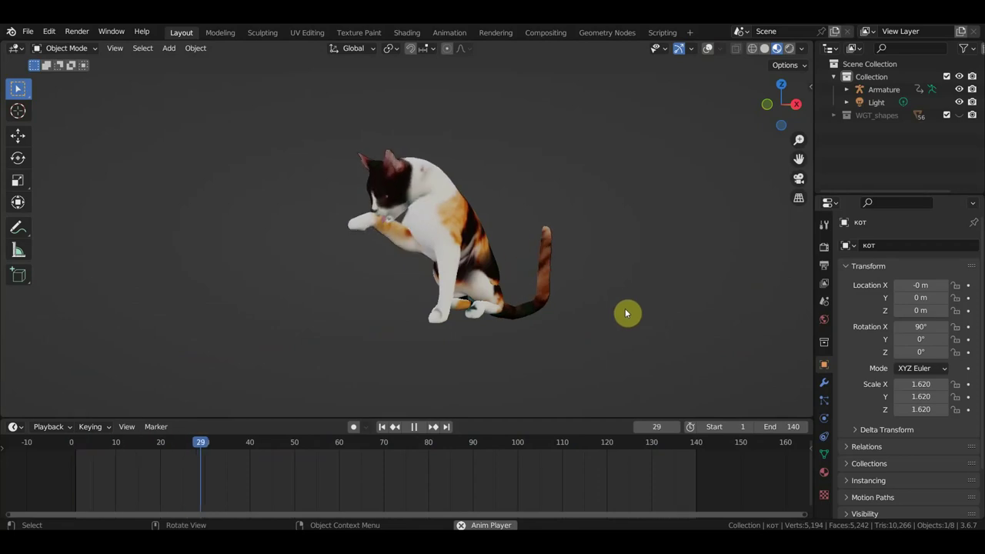
{"action": "key", "text": "space"}
Turn viewport overlays back on and select the cat's armature
{"action": "scroll", "coordinate": [690, 470], "scroll_direction": "down", "scroll_amount": 1}
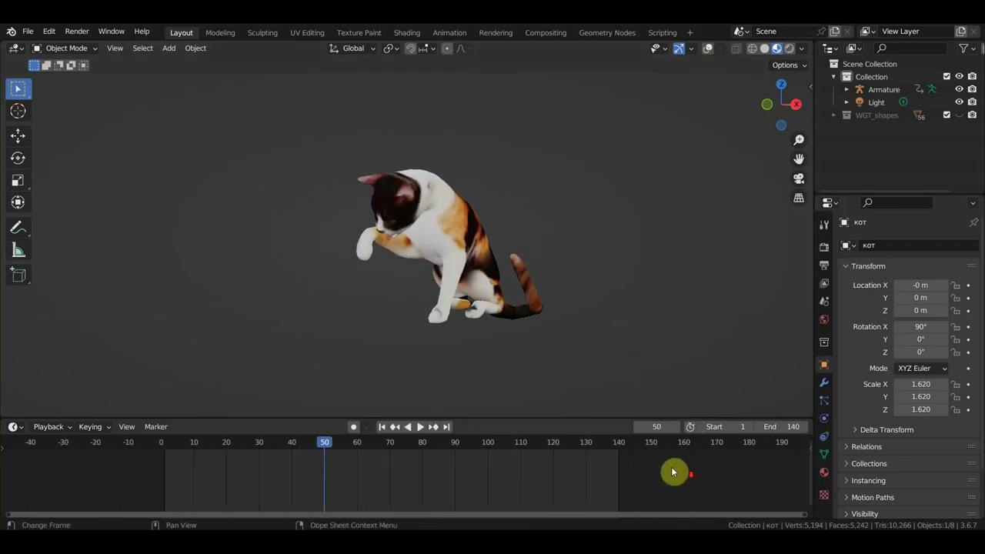
{"action": "scroll", "coordinate": [670, 468], "scroll_direction": "down", "scroll_amount": 1}
{"action": "left_click", "coordinate": [708, 48]}
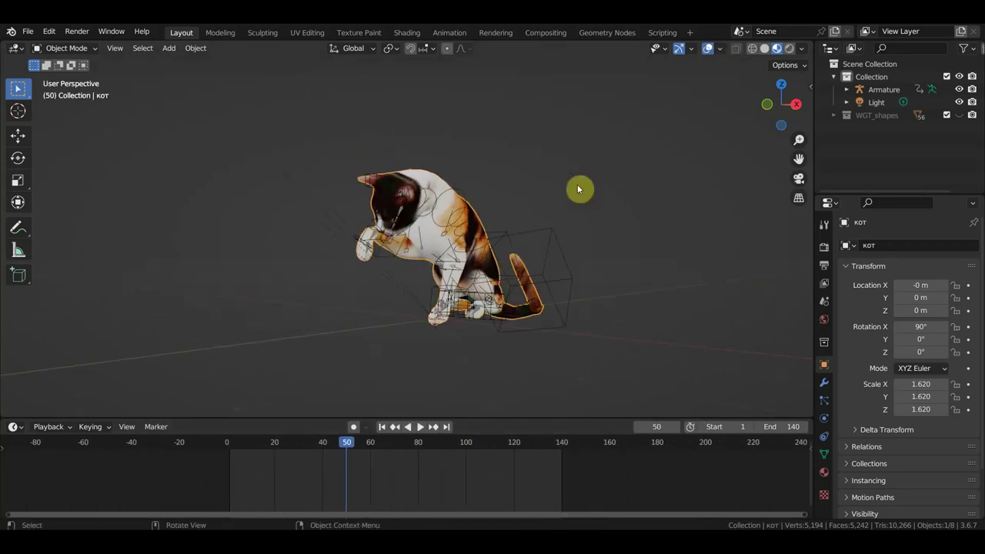
{"action": "left_click", "coordinate": [541, 242]}
Put the armature in Pose Mode and select all the cat's bones and keyframes
{"action": "left_click", "coordinate": [67, 48]}
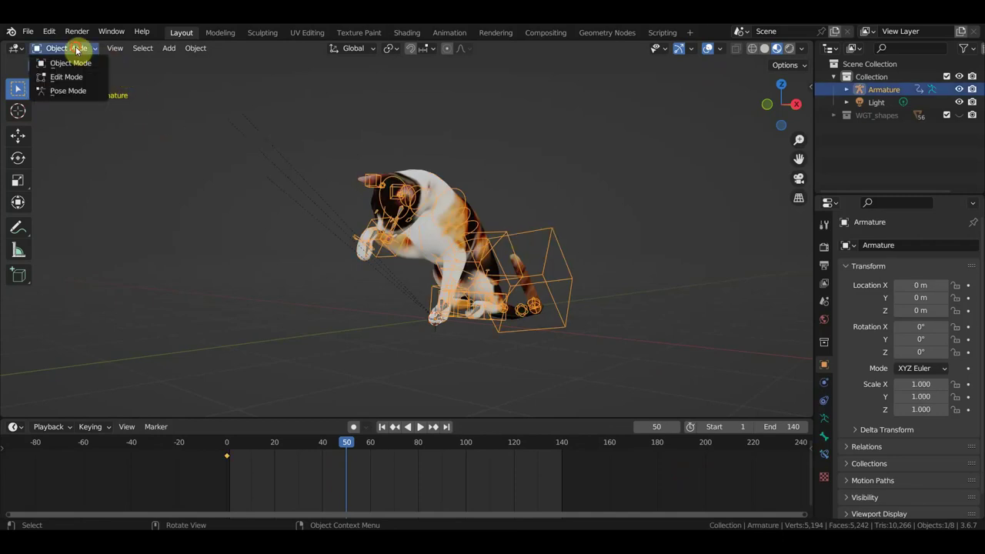
{"action": "left_click", "coordinate": [68, 91]}
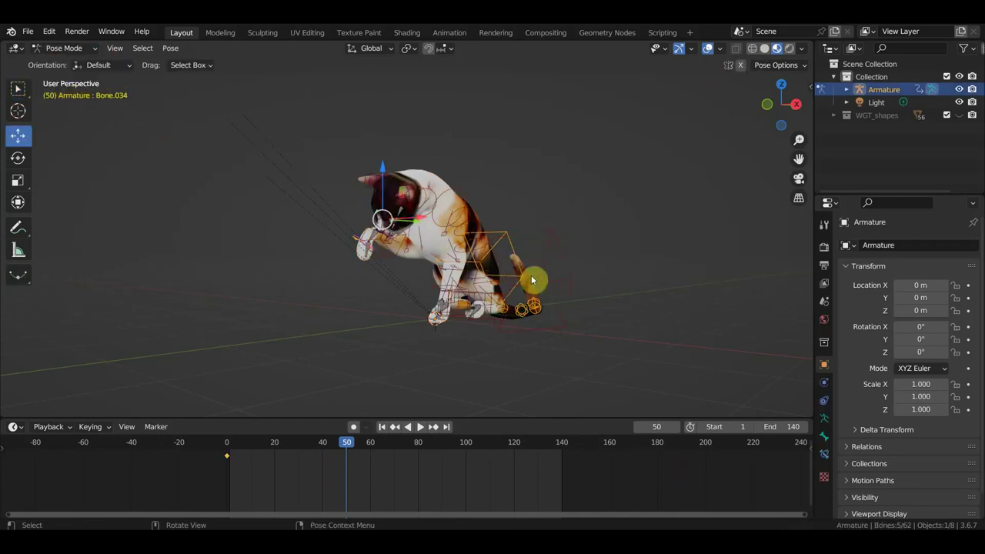
{"action": "key", "text": "a"}
{"action": "scroll", "coordinate": [557, 458], "scroll_direction": "down", "scroll_amount": 2}
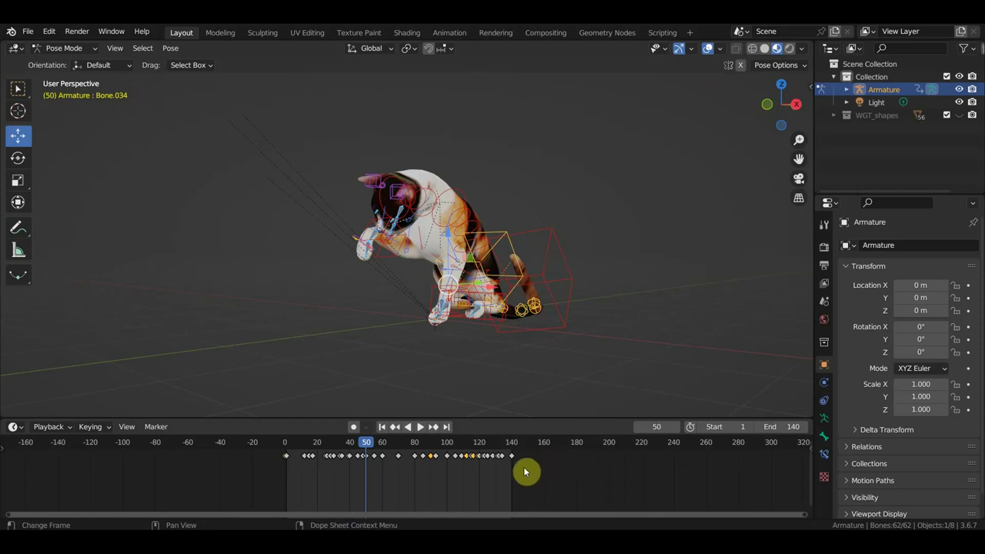
{"action": "left_click_drag", "start_coordinate": [542, 477], "coordinate": [293, 458]}
{"action": "scroll", "coordinate": [301, 471], "scroll_direction": "up", "scroll_amount": 2}
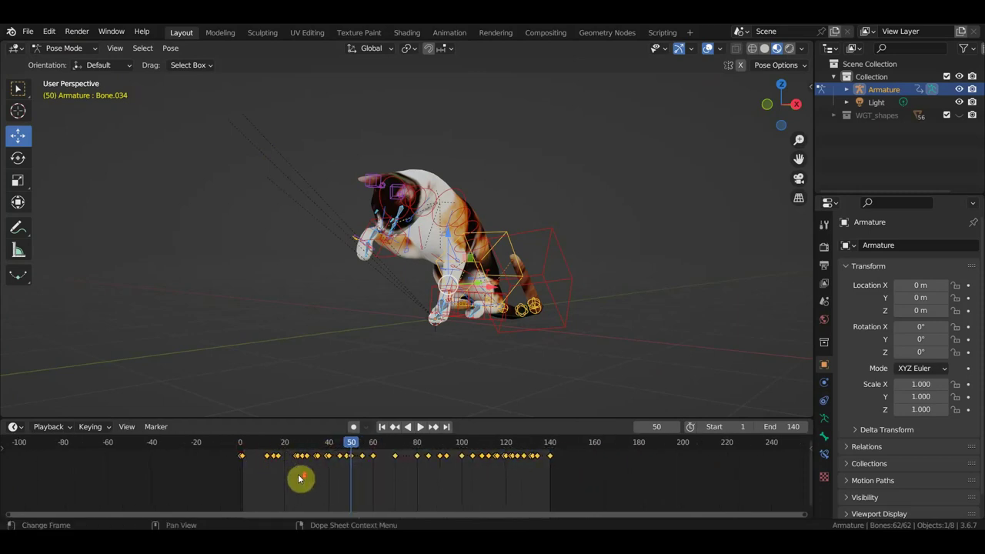
{"action": "left_click", "coordinate": [241, 445]}
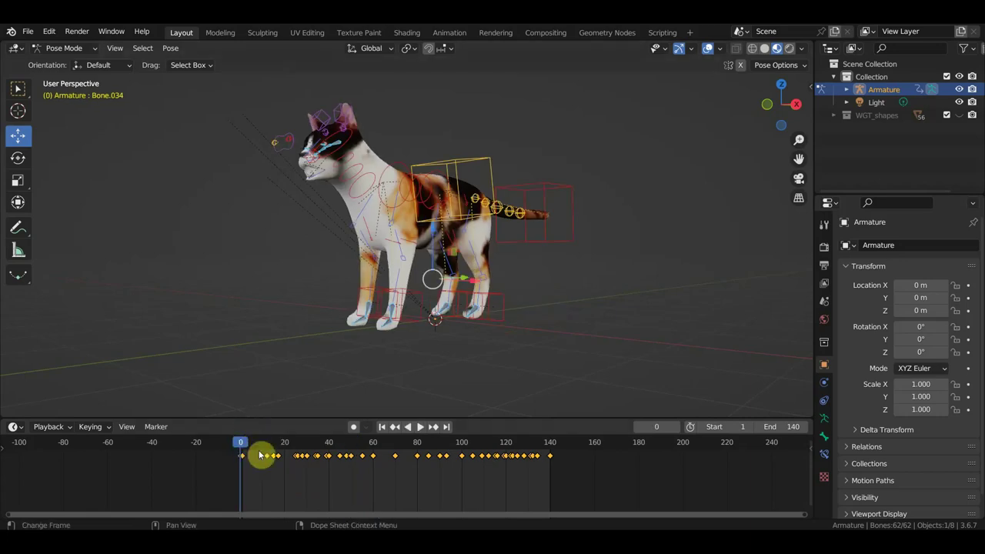
{"action": "scroll", "coordinate": [607, 494], "scroll_direction": "down", "scroll_amount": 2}
{"action": "scroll", "coordinate": [600, 486], "scroll_direction": "down", "scroll_amount": 1}
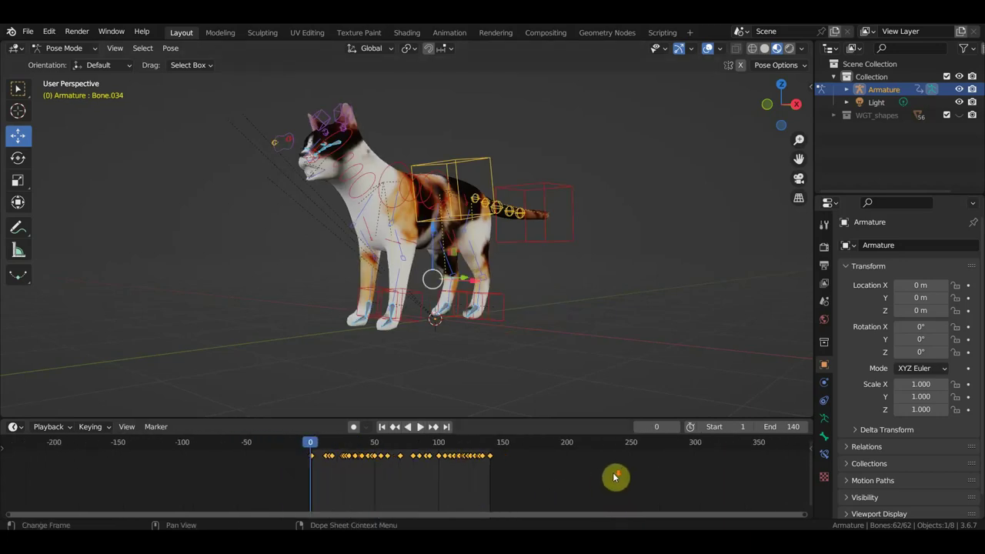
{"action": "middle_click_drag", "start_coordinate": [615, 477], "coordinate": [446, 486]}
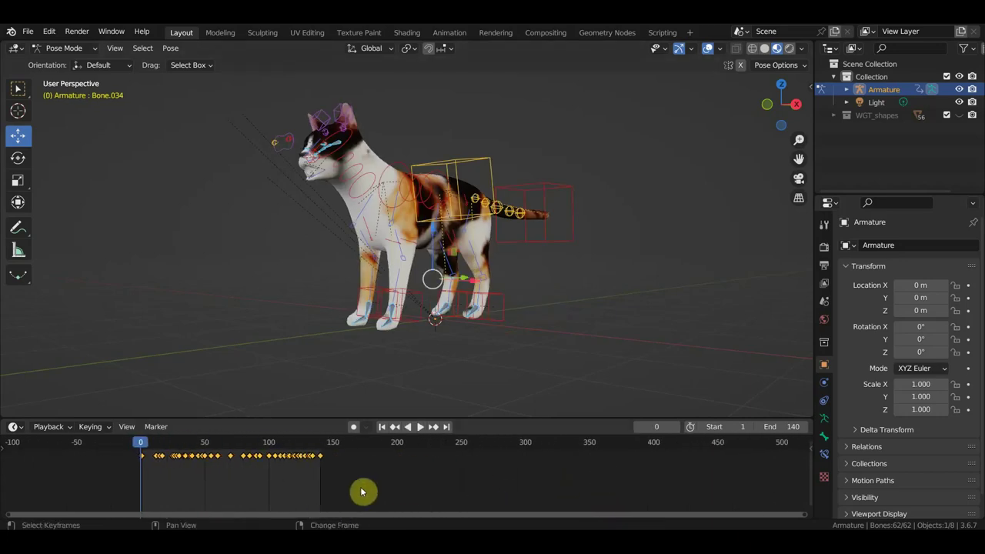
Duplicate the licking keyframes three times, placing each copy after the previous one
{"action": "key", "text": "shift+d"}
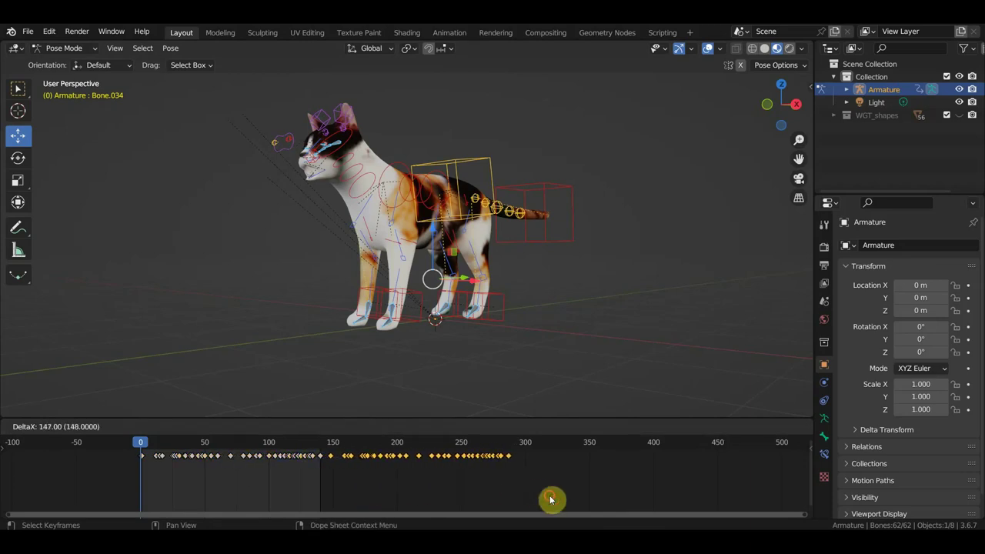
{"action": "left_click", "coordinate": [550, 495]}
{"action": "key", "text": "shift+d"}
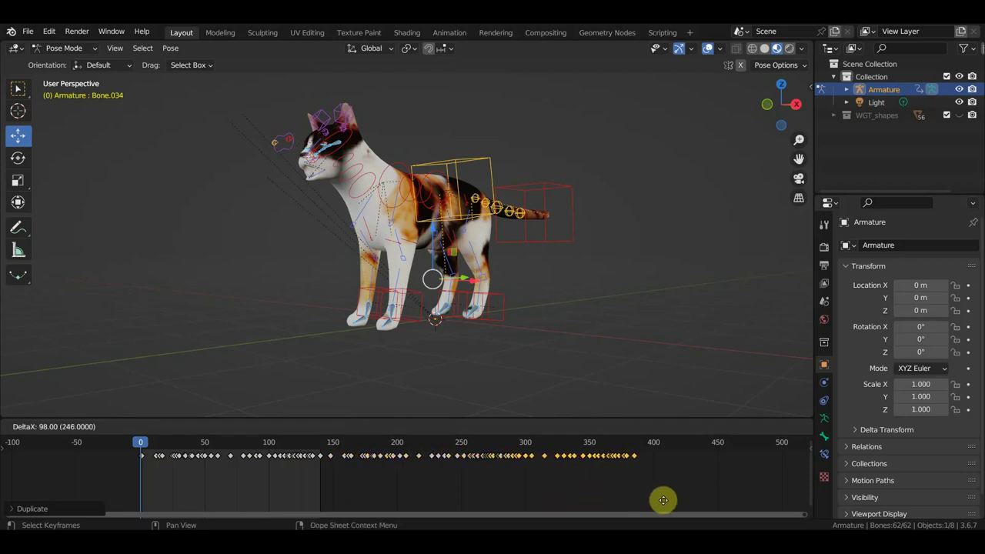
{"action": "left_click", "coordinate": [737, 501]}
{"action": "scroll", "coordinate": [659, 501], "scroll_direction": "down", "scroll_amount": 2}
{"action": "scroll", "coordinate": [638, 501], "scroll_direction": "down", "scroll_amount": 1}
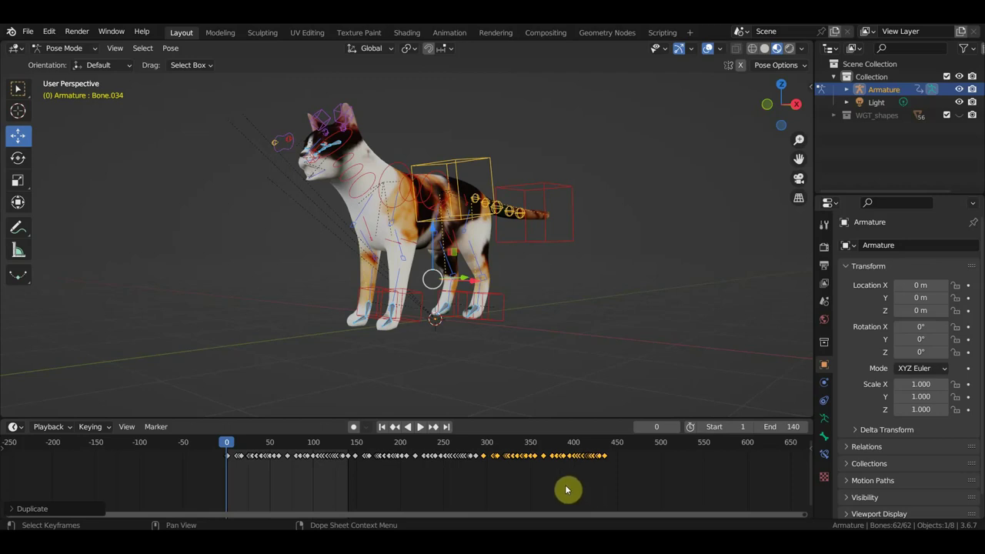
{"action": "key", "text": "shift+d"}
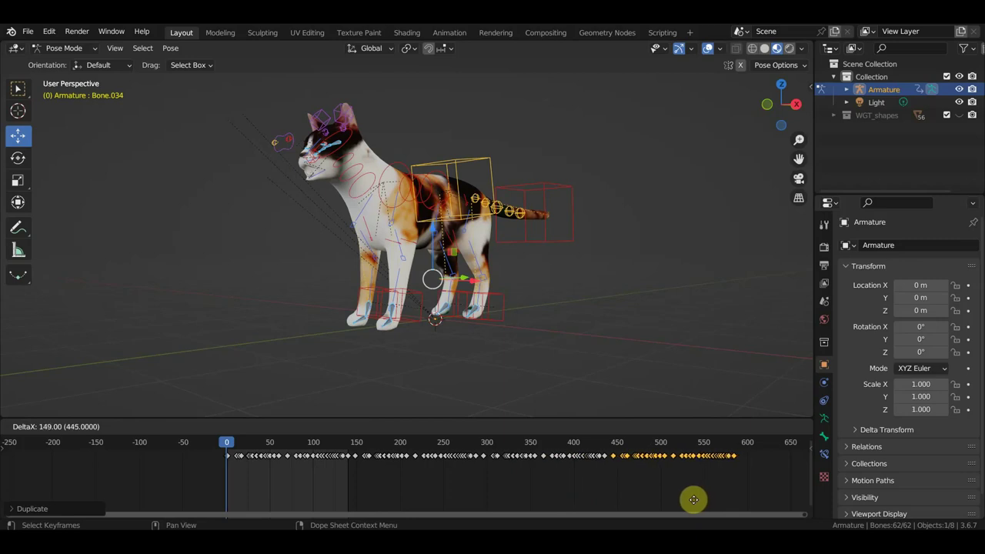
{"action": "left_click", "coordinate": [693, 499]}
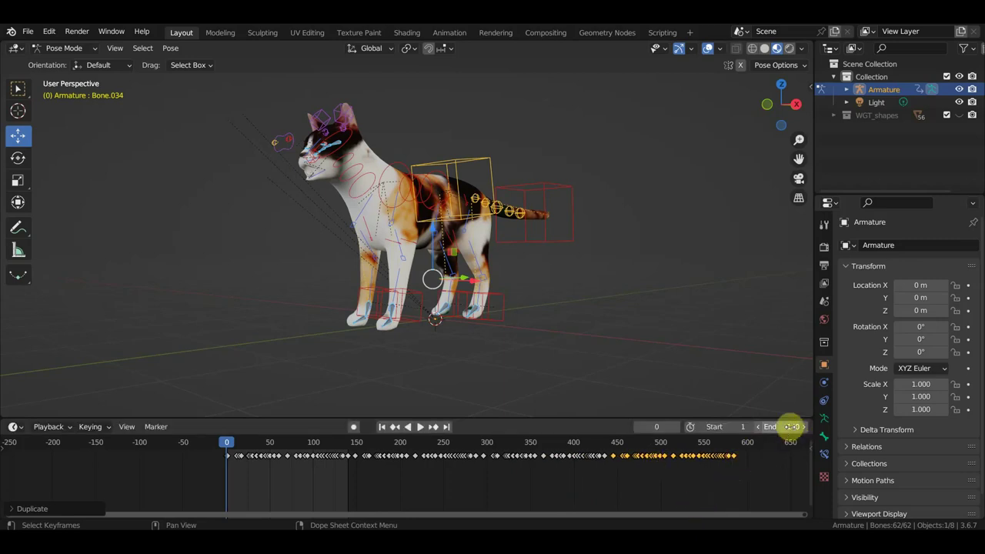
Set the scene end frame to 579
{"action": "left_click", "coordinate": [791, 426]}
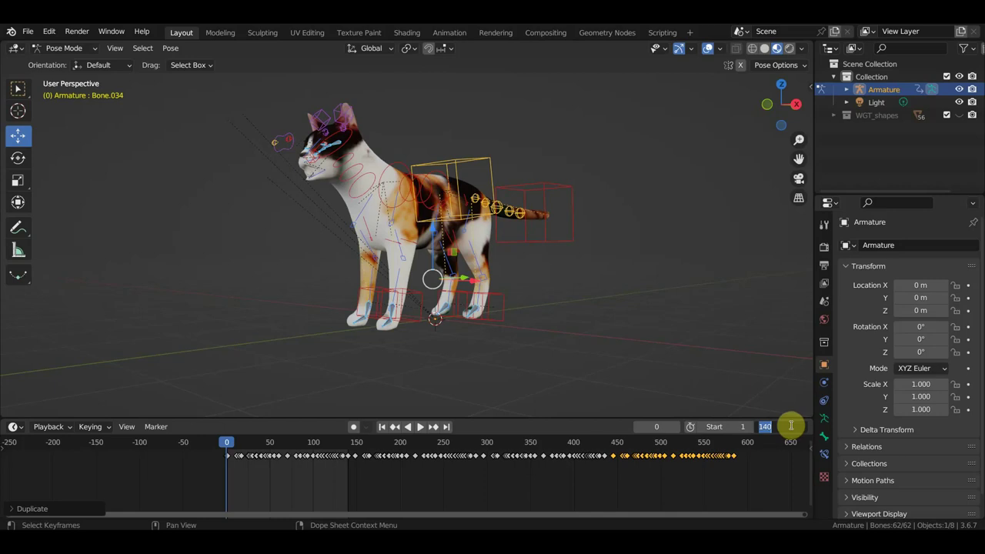
{"action": "type", "text": "579"}
{"action": "key", "text": "Return"}
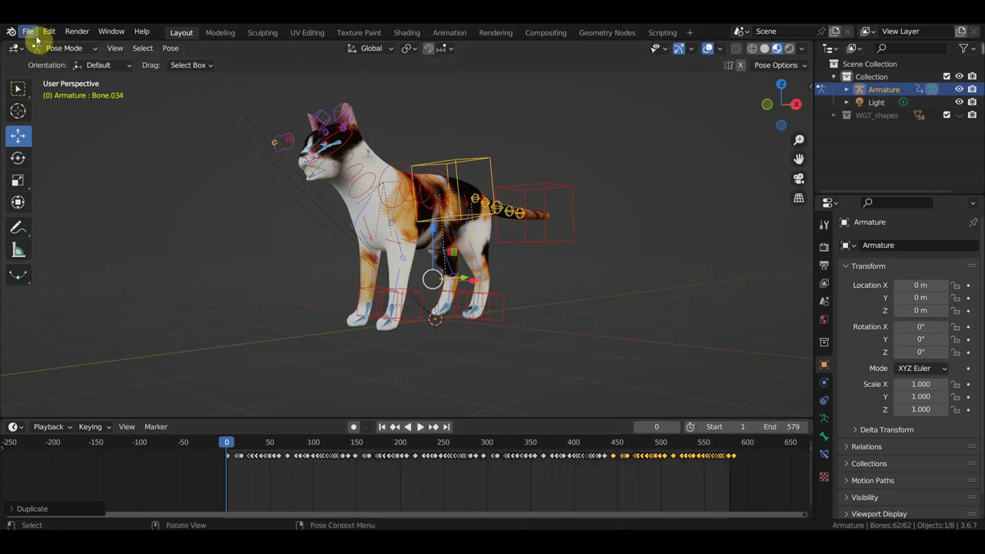
Play from frame 62 and scrub the repeated licking loop, zooming the timeline out
{"action": "left_click", "coordinate": [32, 34]}
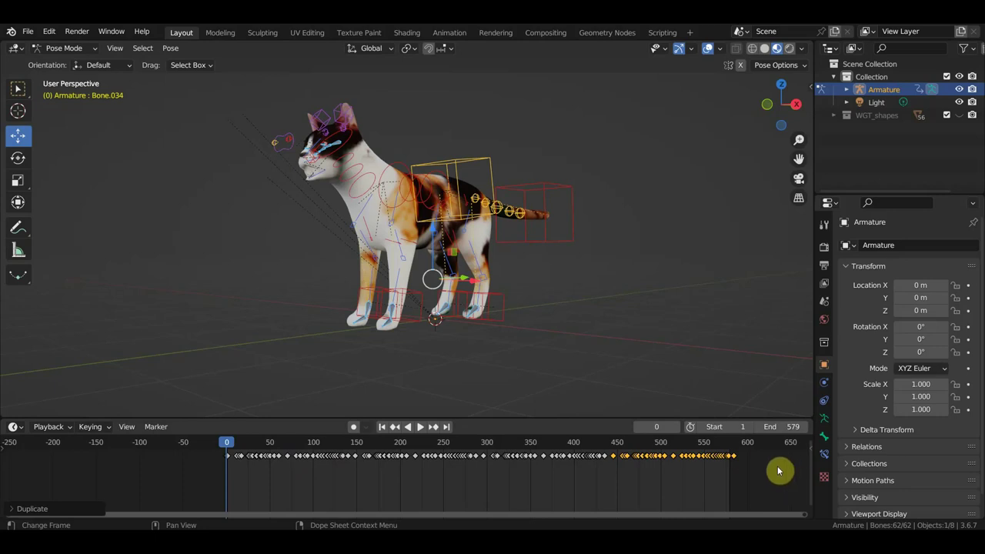
{"action": "left_click", "coordinate": [280, 446]}
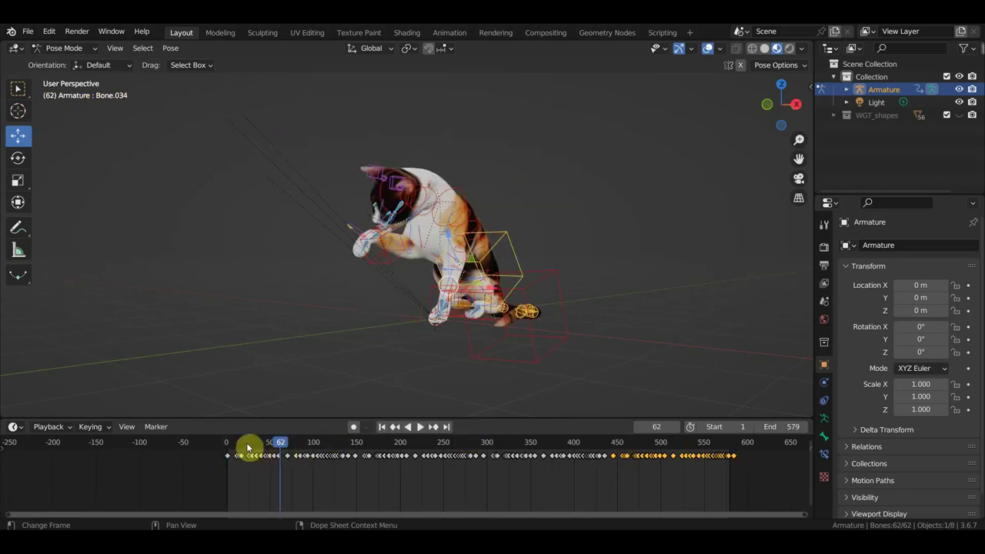
{"action": "scroll", "coordinate": [246, 454], "scroll_direction": "up", "scroll_amount": 5}
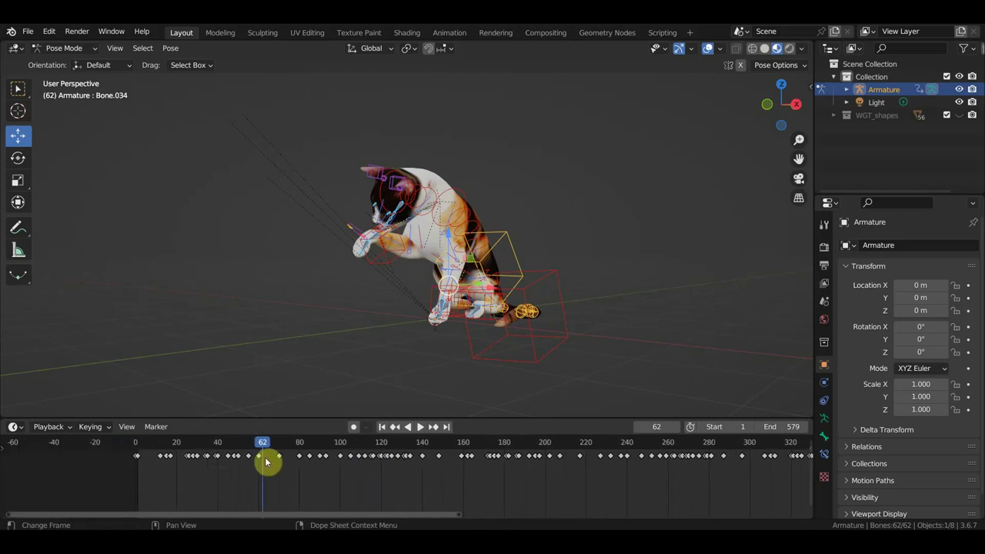
{"action": "key", "text": "space"}
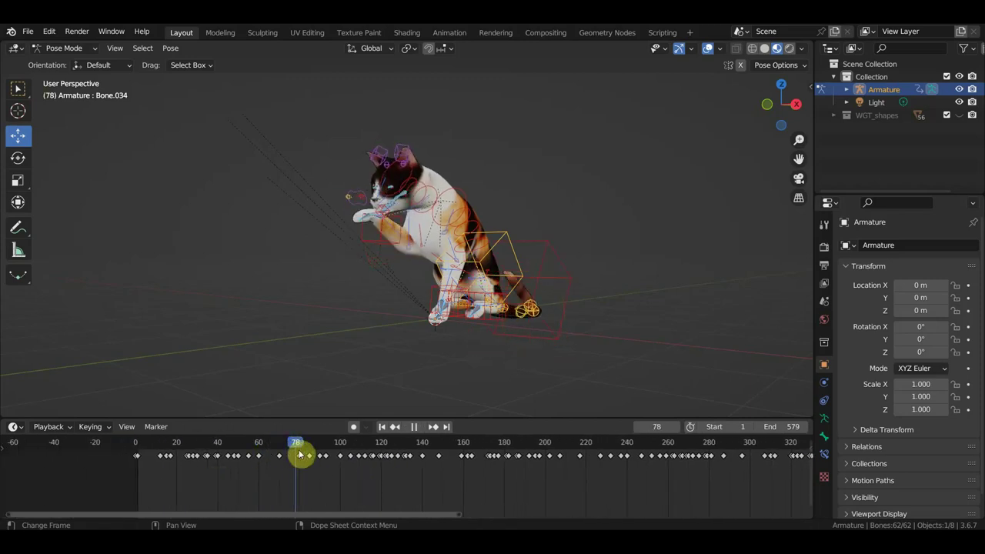
{"action": "mouse_move", "coordinate": [300, 454]}
{"action": "left_mouse_down"}
{"action": "mouse_move", "coordinate": [418, 492]}
{"action": "mouse_move", "coordinate": [306, 482]}
{"action": "mouse_move", "coordinate": [341, 483]}
{"action": "left_mouse_up"}
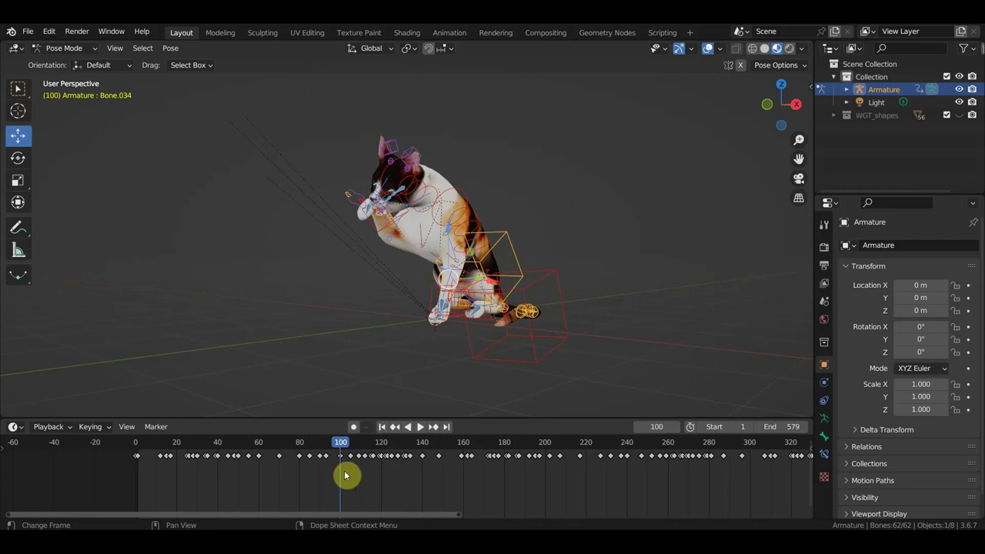
{"action": "scroll", "coordinate": [331, 473], "scroll_direction": "down", "scroll_amount": 1}
{"action": "scroll", "coordinate": [323, 475], "scroll_direction": "down", "scroll_amount": 1}
{"action": "scroll", "coordinate": [321, 478], "scroll_direction": "down", "scroll_amount": 1}
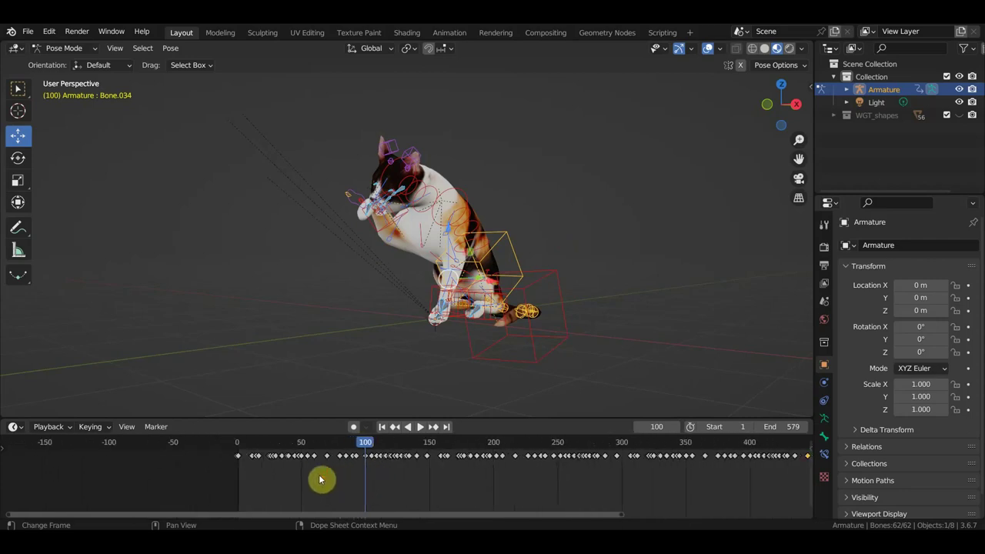
{"action": "scroll", "coordinate": [378, 466], "scroll_direction": "down", "scroll_amount": 2, "text": "ctrl"}
{"action": "scroll", "coordinate": [308, 471], "scroll_direction": "down", "scroll_amount": 1}
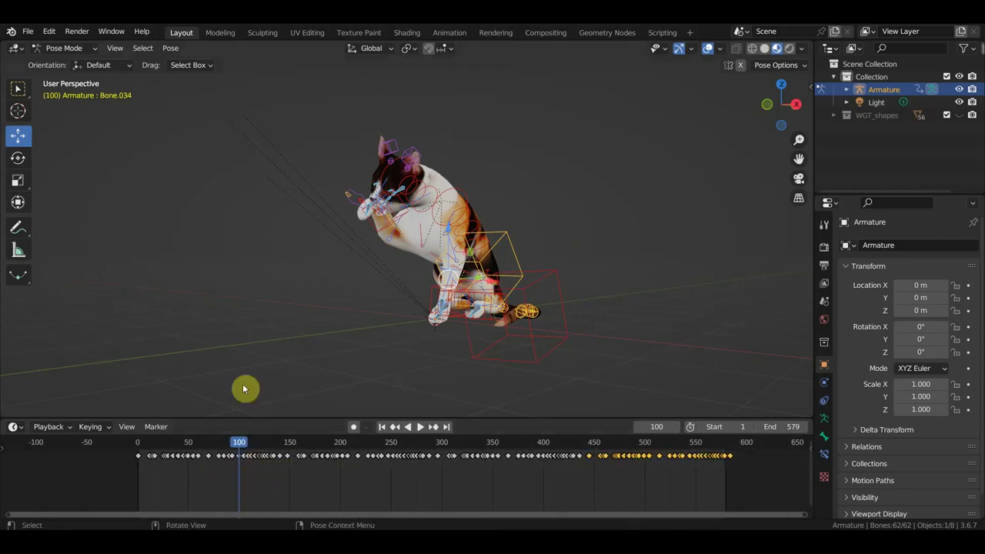
{"action": "left_click", "coordinate": [27, 30]}
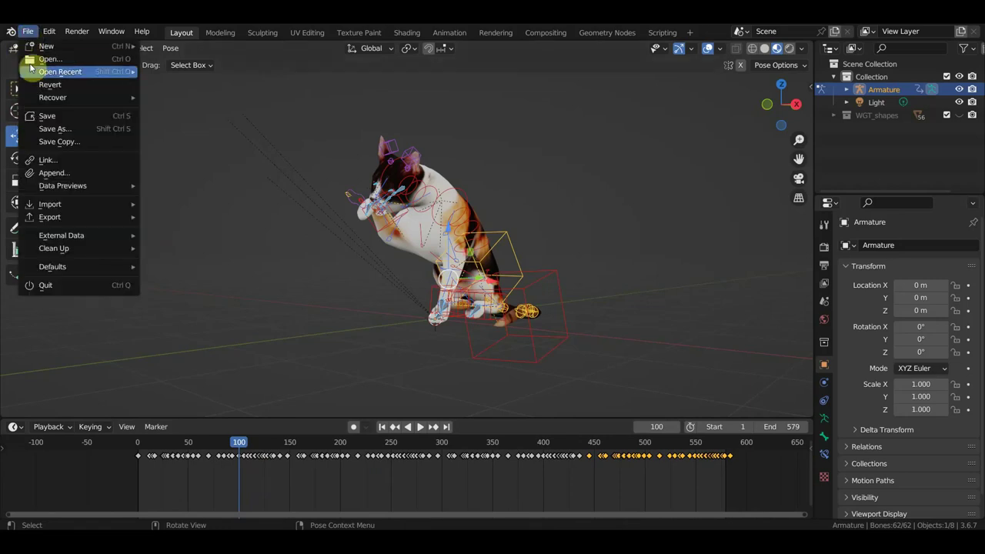
Save a numbered copy of the cat file as кот лижится1.blend via Save As
{"action": "left_click", "coordinate": [68, 130]}
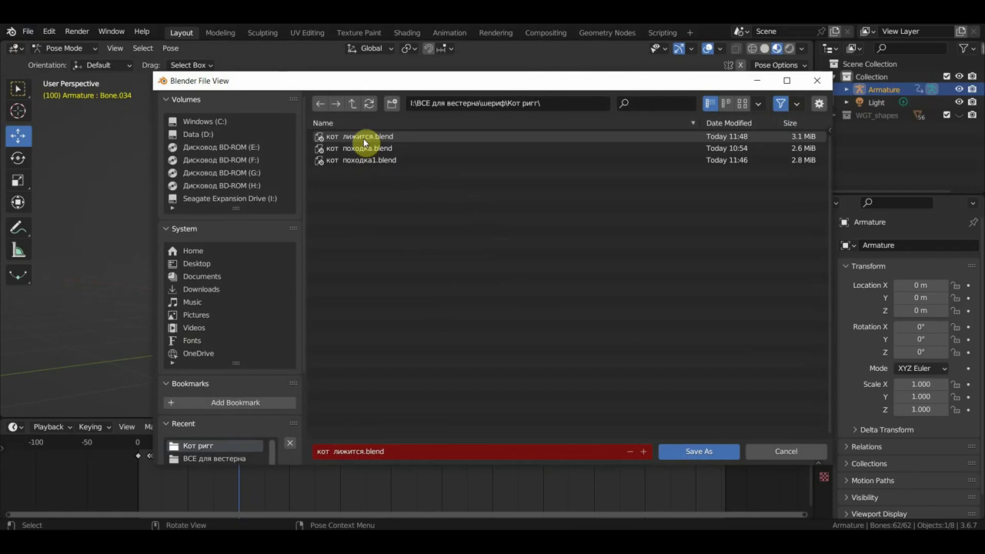
{"action": "left_click", "coordinate": [645, 451]}
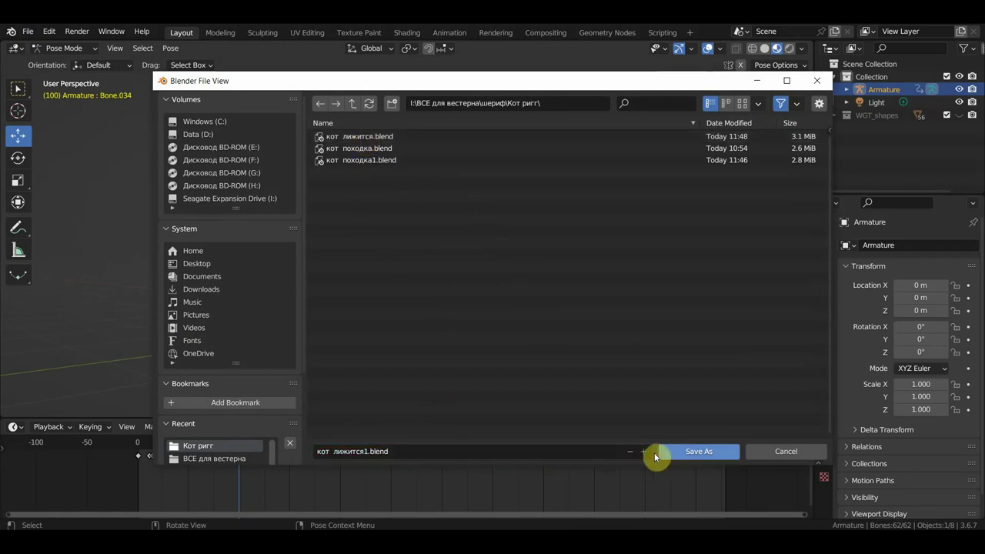
{"action": "left_click", "coordinate": [698, 451]}
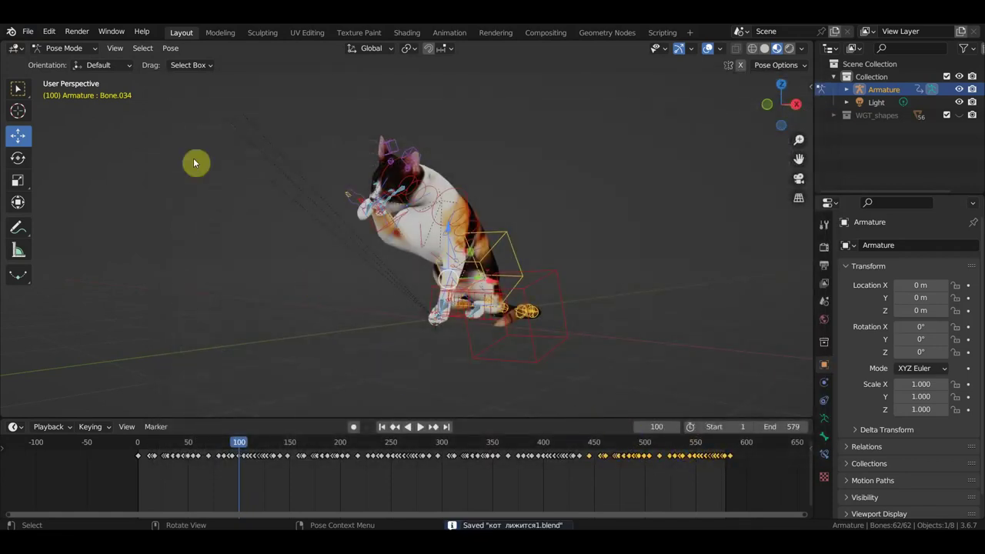
{"action": "left_click", "coordinate": [27, 31]}
{"action": "mouse_move", "coordinate": [60, 71]}
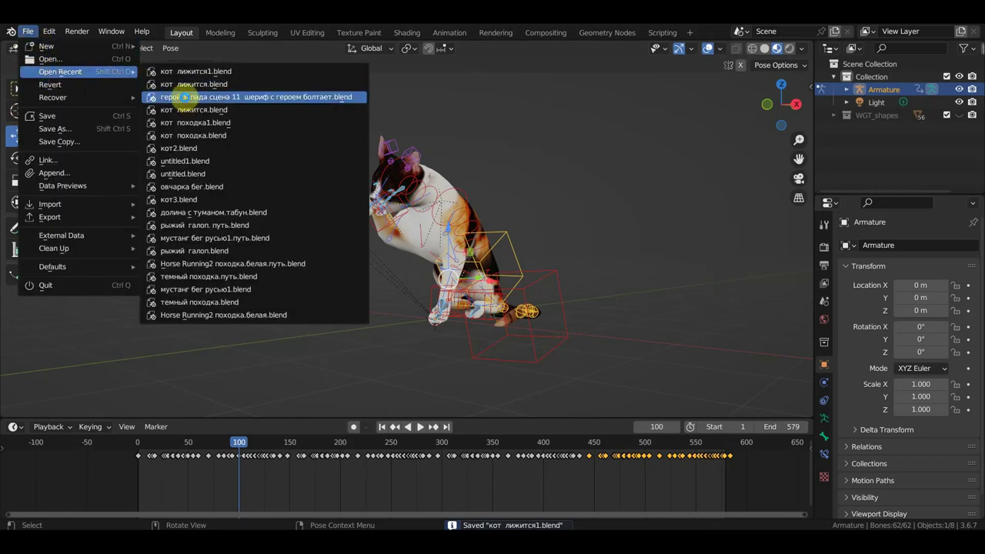
Pick the sheriff scene file from File > Open Recent
{"action": "left_click", "coordinate": [391, 280]}
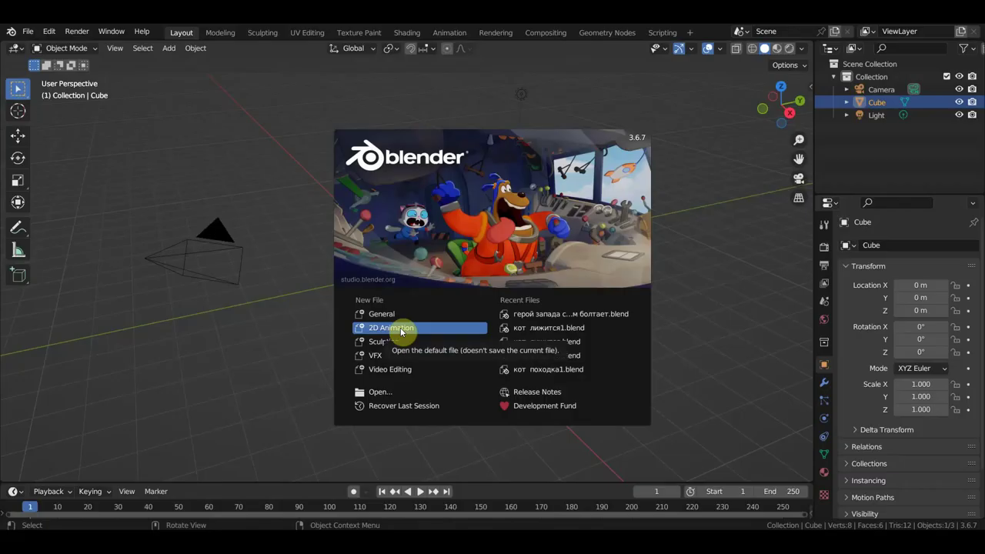
Reopen the sheriff porch scene from the splash screen's Recent Files list
{"action": "left_click", "coordinate": [545, 315]}
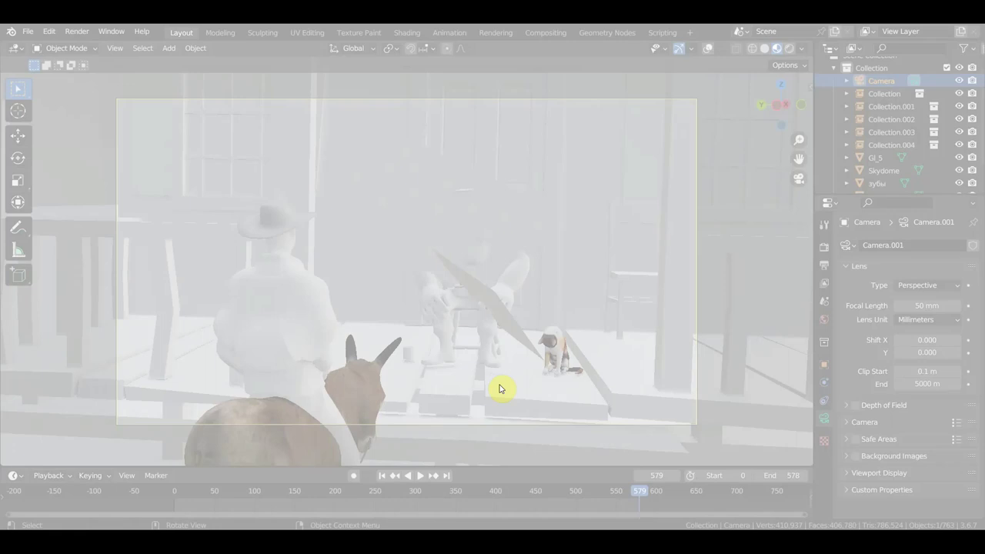
{"action": "left_click", "coordinate": [425, 375]}
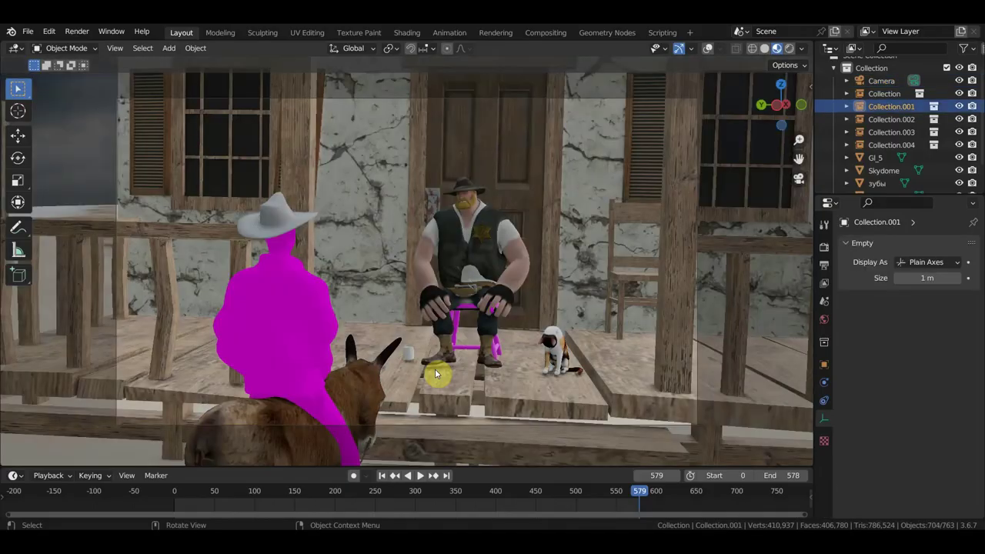
Pan across the porch scene and report which external files are missing
{"action": "scroll", "coordinate": [289, 216], "scroll_direction": "down", "scroll_amount": 1}
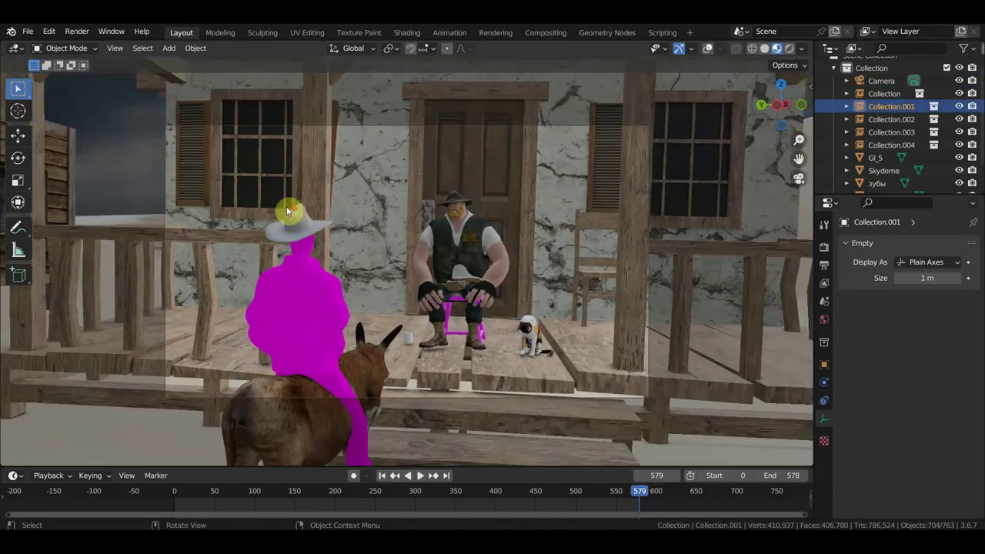
{"action": "middle_click_drag", "start_coordinate": [347, 213], "coordinate": [360, 209], "text": "shift"}
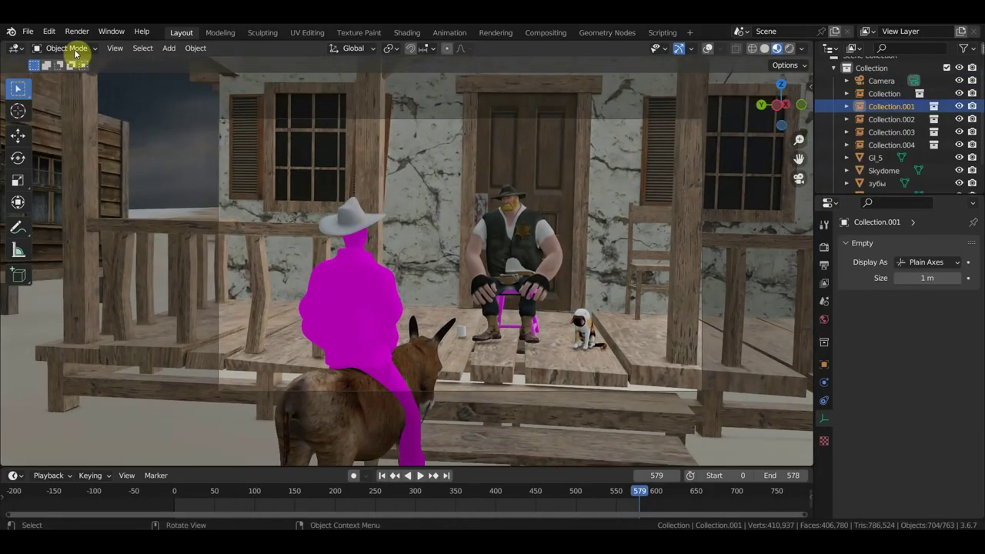
{"action": "left_click", "coordinate": [28, 32]}
{"action": "left_click", "coordinate": [91, 218]}
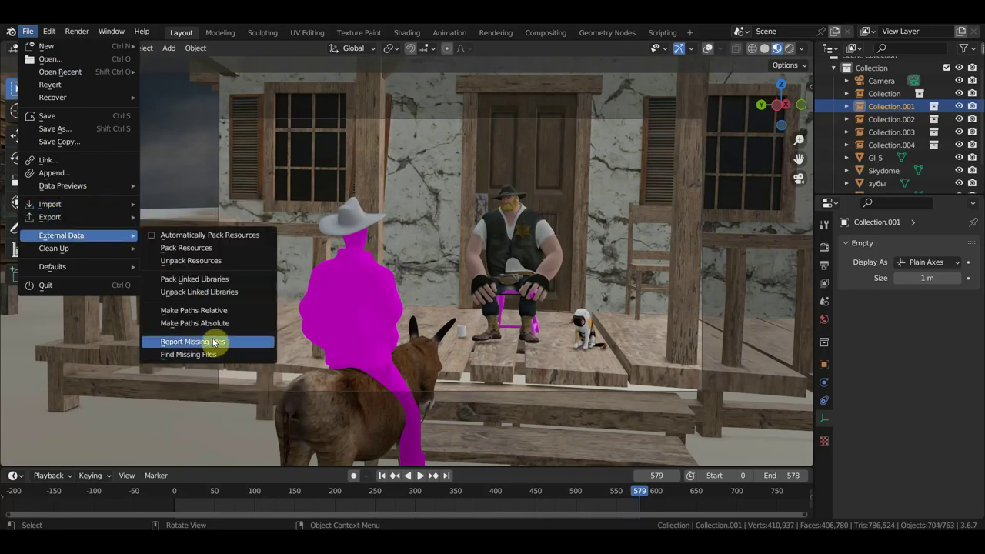
{"action": "mouse_move", "coordinate": [61, 235]}
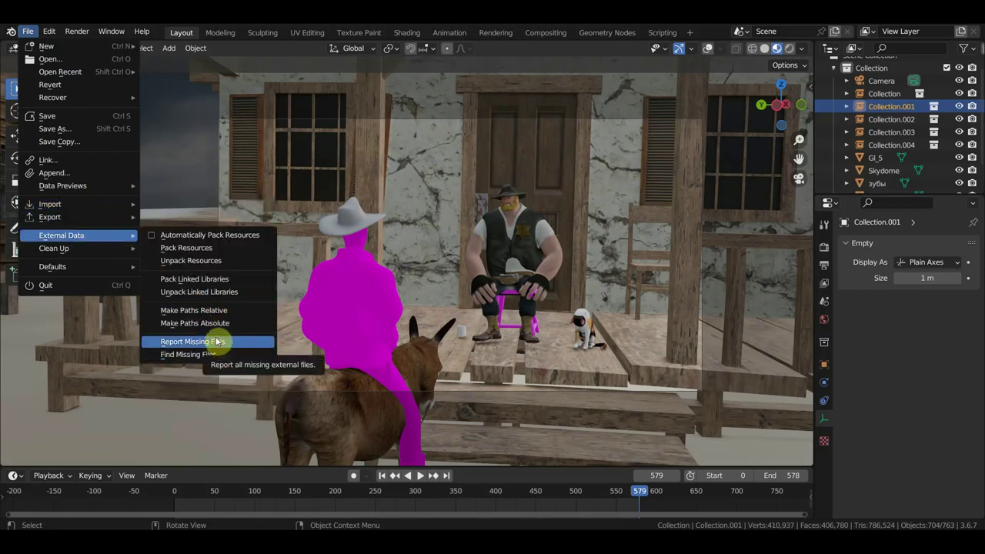
{"action": "left_click", "coordinate": [216, 341]}
Find the missing files by searching the ВСЕ для вестерна folder
{"action": "left_click", "coordinate": [26, 32]}
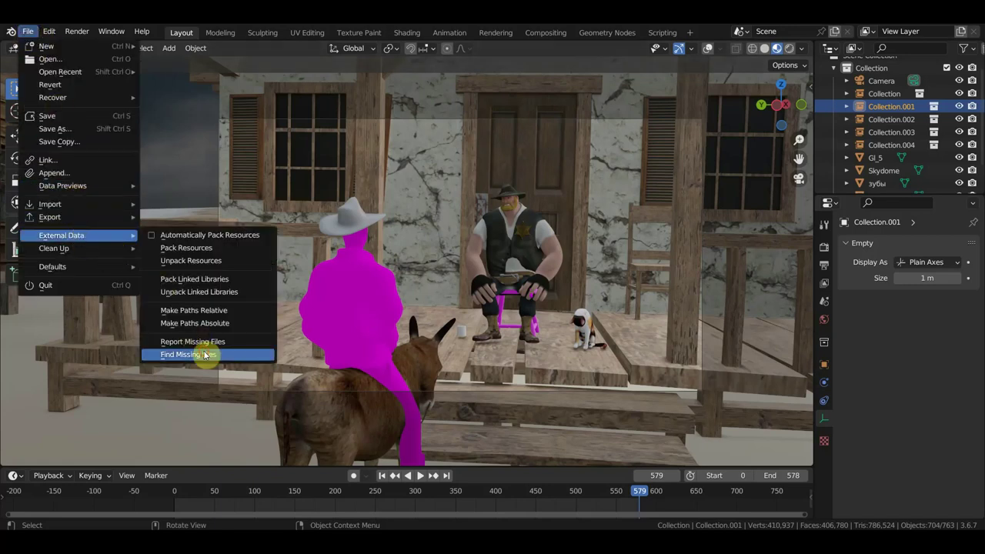
{"action": "left_click", "coordinate": [206, 355]}
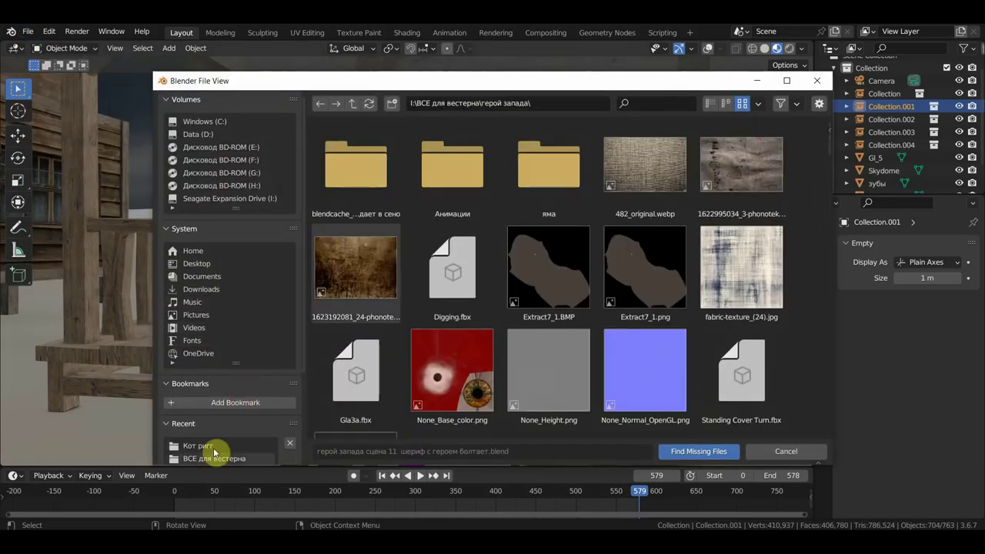
{"action": "left_click", "coordinate": [211, 458]}
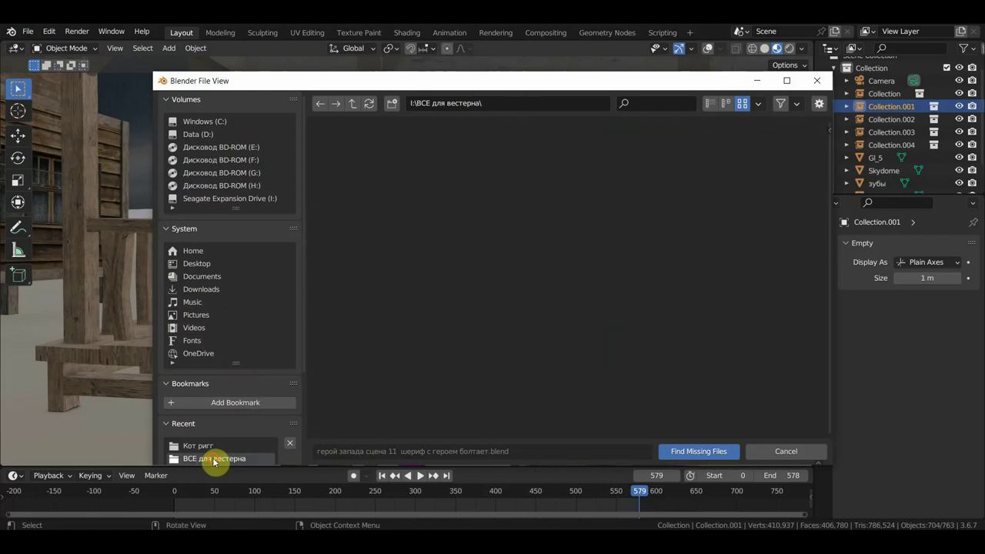
{"action": "left_click", "coordinate": [689, 453]}
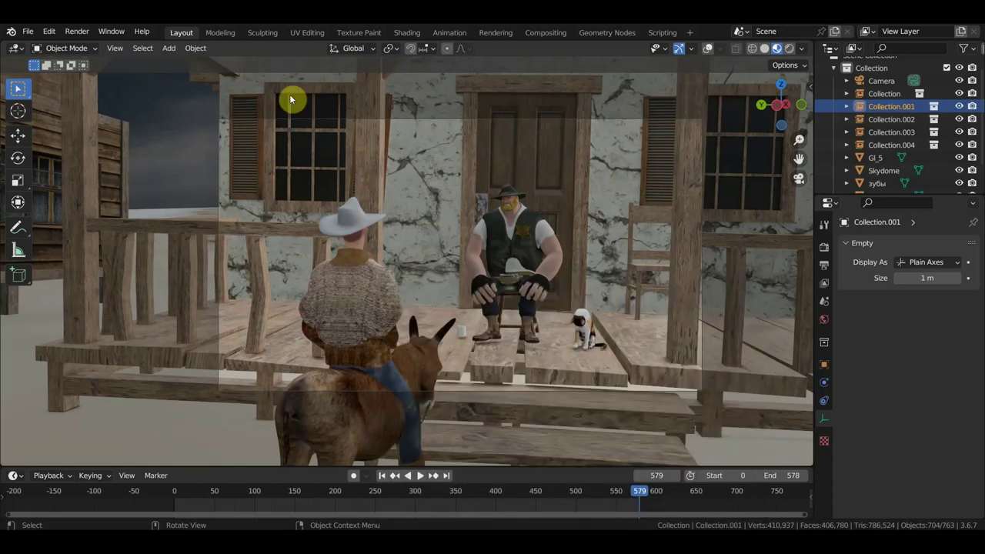
Save the relinked porch scene and scrub back through the animation
{"action": "left_click", "coordinate": [27, 32]}
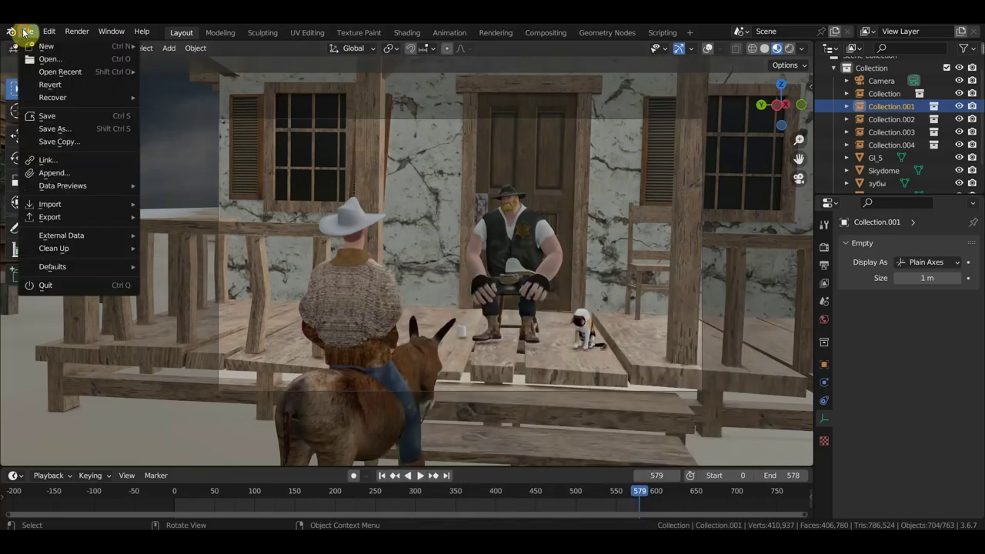
{"action": "left_click", "coordinate": [48, 115]}
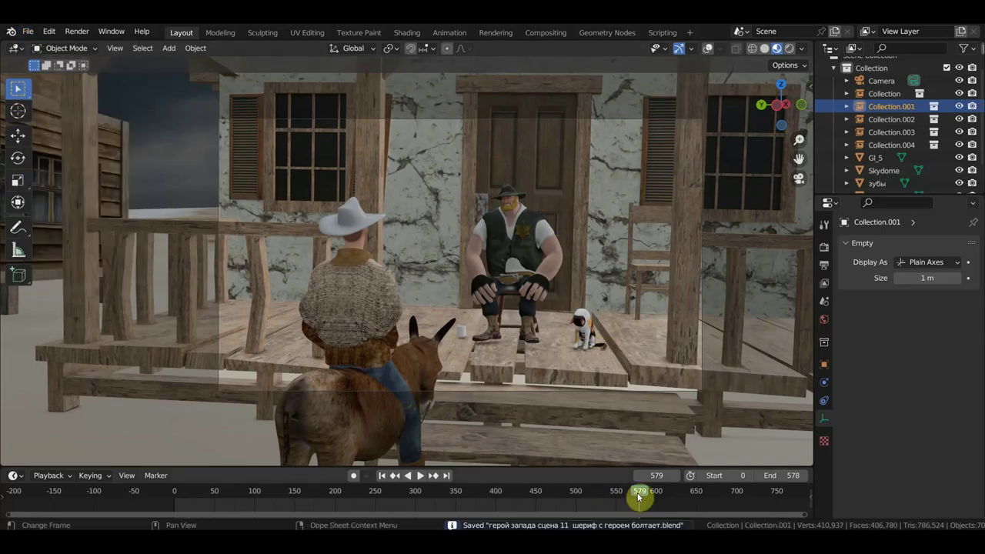
{"action": "left_click_drag", "start_coordinate": [637, 498], "coordinate": [450, 493]}
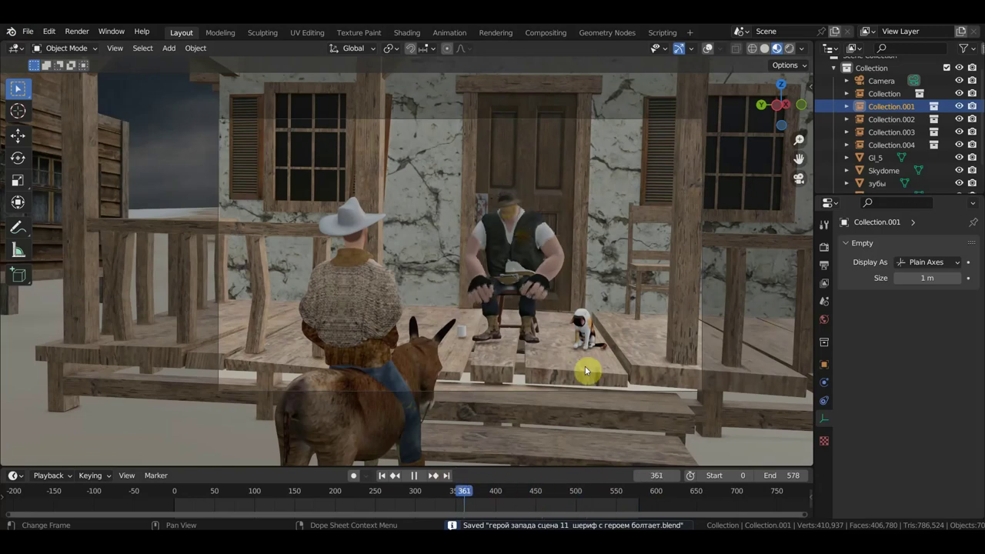
{"action": "key", "text": "Escape"}
Delete the old linked cat instance Collection.004 from beside the sheriff
{"action": "left_click", "coordinate": [589, 341]}
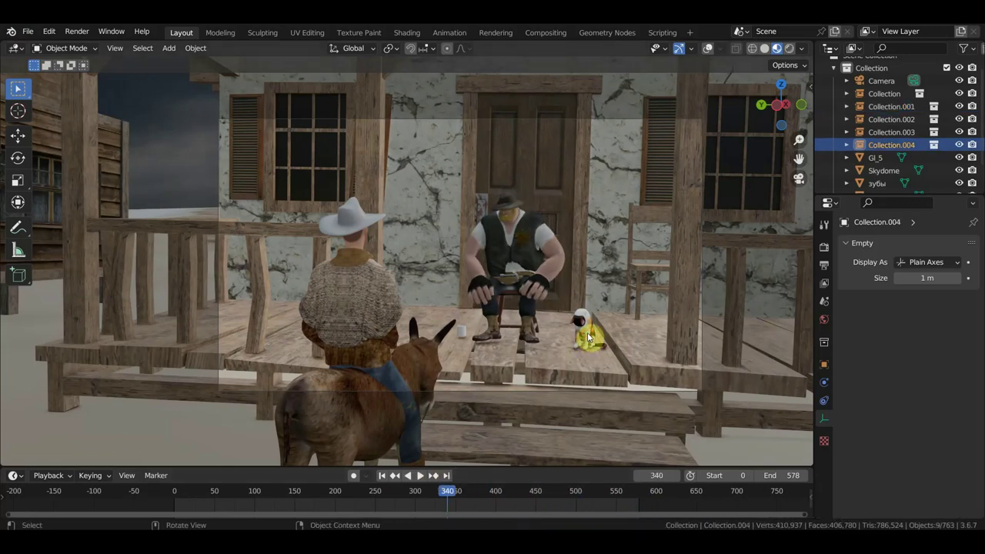
{"action": "left_click", "coordinate": [709, 48]}
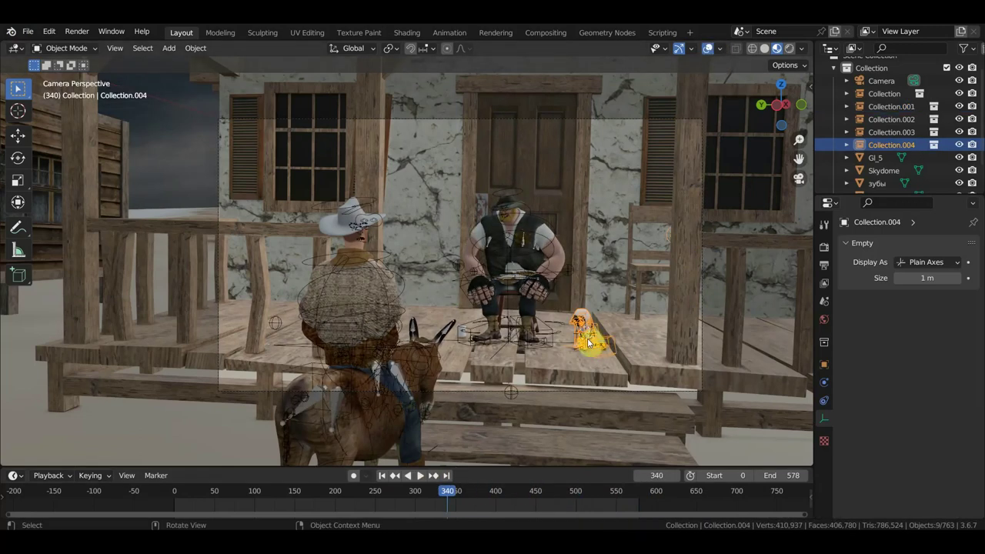
{"action": "key", "text": "Delete"}
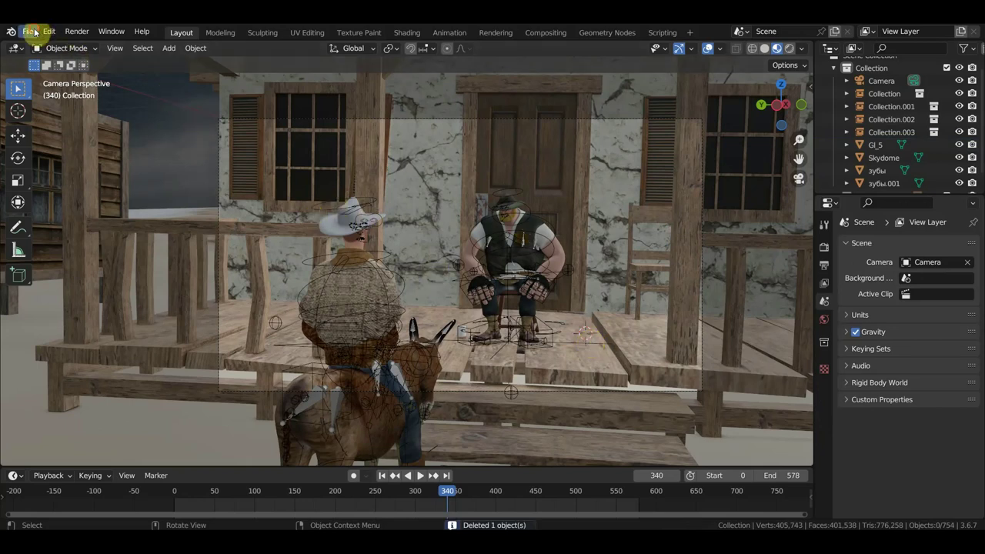
{"action": "left_click", "coordinate": [34, 32]}
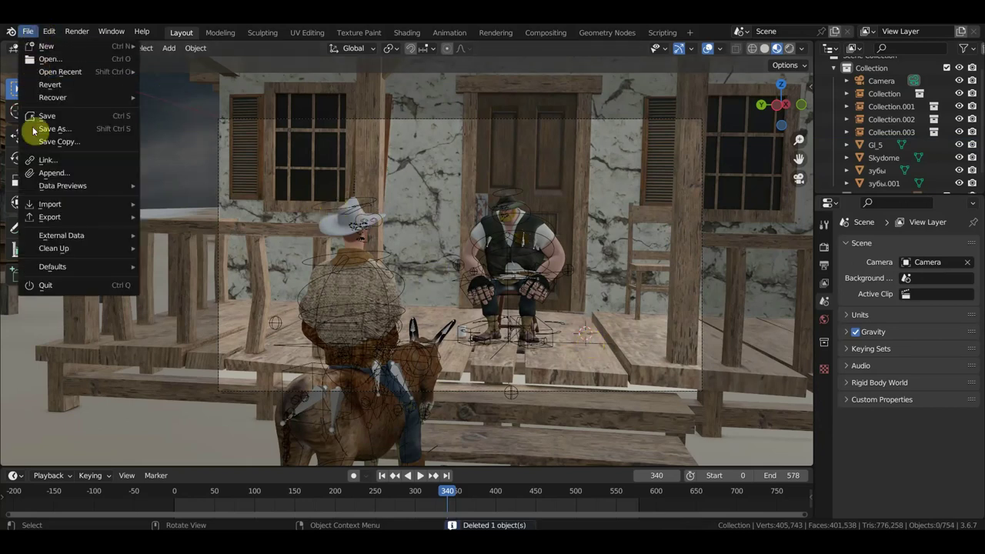
Start a File > Link and browse the western assets folder as a detailed list
{"action": "left_click", "coordinate": [66, 162]}
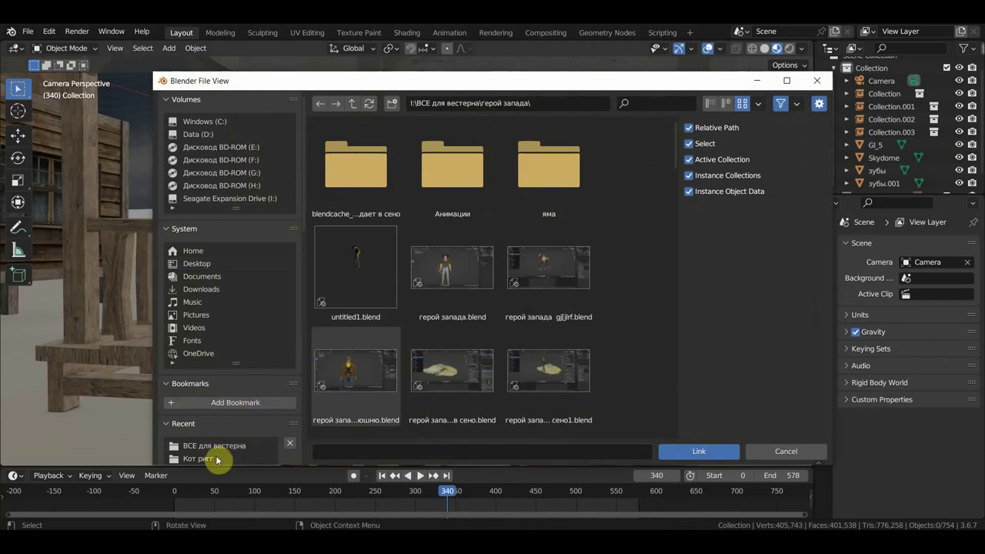
{"action": "left_click", "coordinate": [216, 453]}
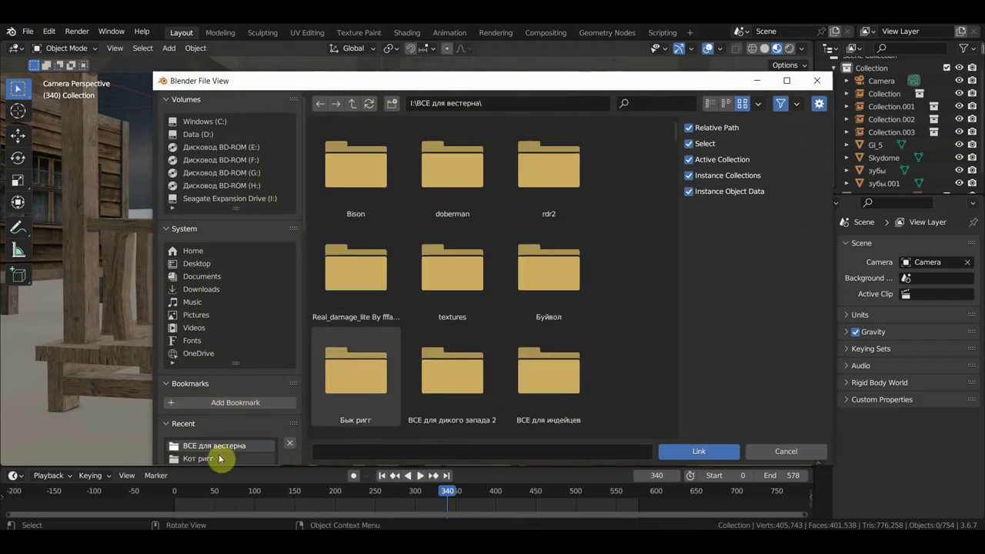
{"action": "scroll", "coordinate": [221, 457], "scroll_direction": "down", "scroll_amount": 2}
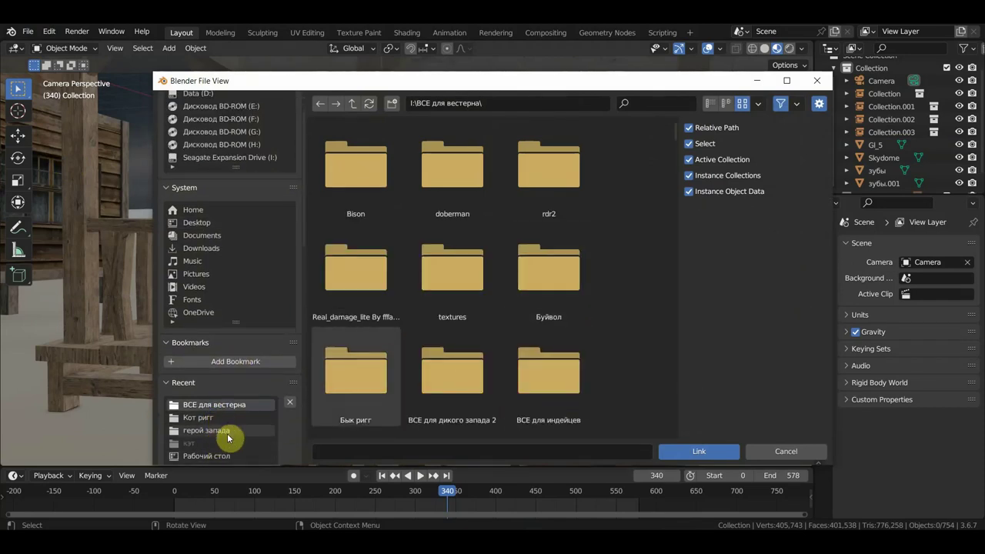
{"action": "key", "text": "Right"}
{"action": "left_click", "coordinate": [714, 103]}
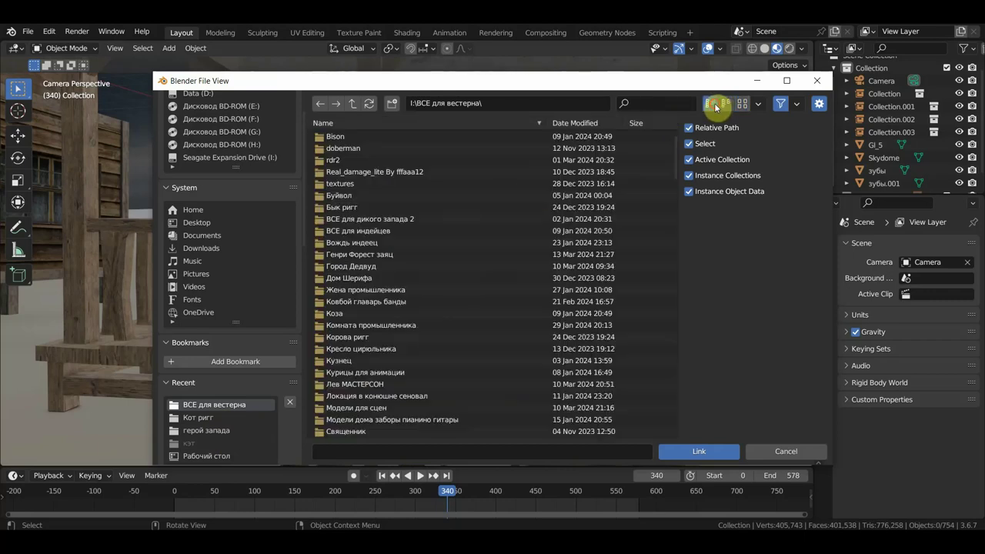
{"action": "scroll", "coordinate": [451, 313], "scroll_direction": "down", "scroll_amount": 5}
{"action": "scroll", "coordinate": [439, 318], "scroll_direction": "down", "scroll_amount": 5}
{"action": "scroll", "coordinate": [432, 323], "scroll_direction": "down", "scroll_amount": 5}
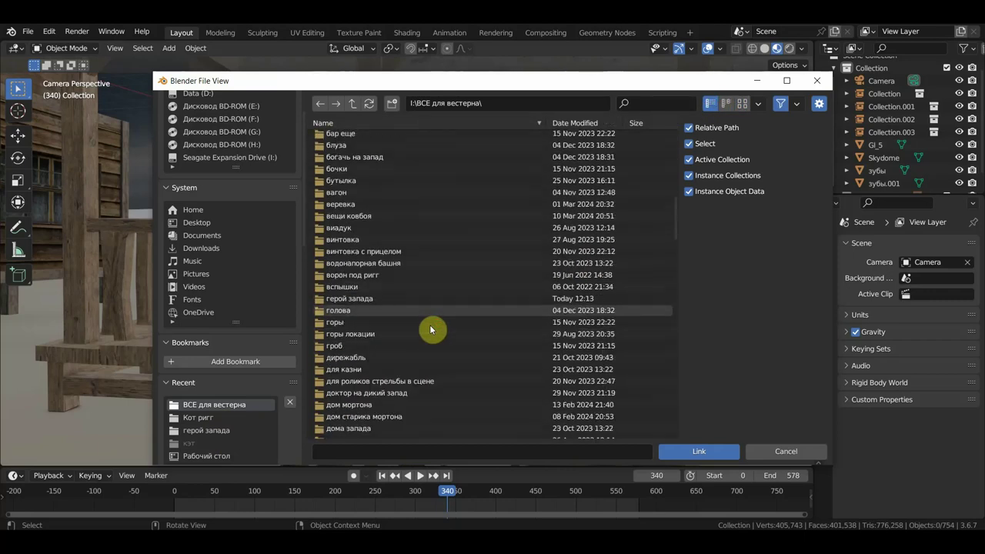
{"action": "scroll", "coordinate": [429, 325], "scroll_direction": "down", "scroll_amount": 5}
{"action": "scroll", "coordinate": [429, 329], "scroll_direction": "down", "scroll_amount": 5}
{"action": "scroll", "coordinate": [361, 296], "scroll_direction": "down", "scroll_amount": 5}
{"action": "scroll", "coordinate": [377, 316], "scroll_direction": "down", "scroll_amount": 3}
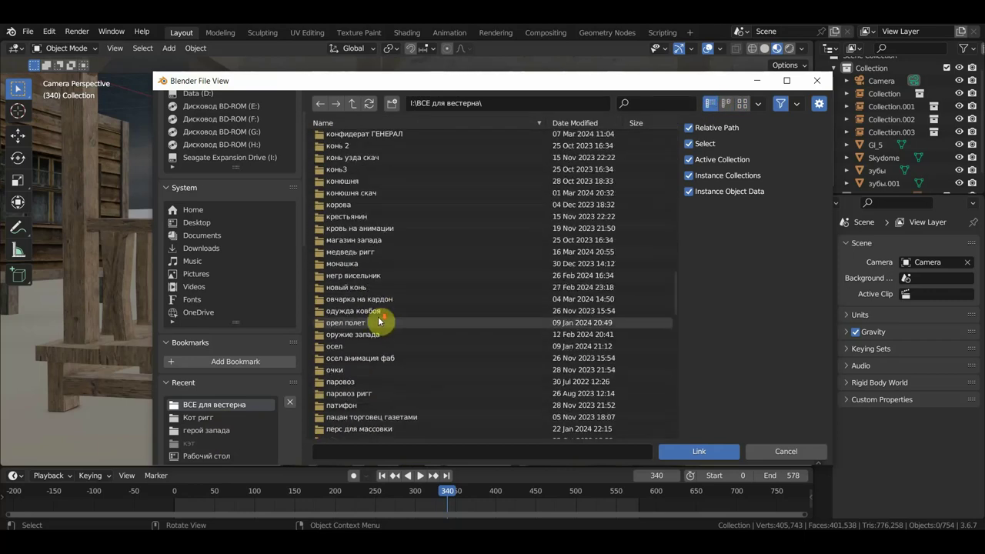
{"action": "scroll", "coordinate": [378, 322], "scroll_direction": "down", "scroll_amount": 5}
{"action": "scroll", "coordinate": [378, 321], "scroll_direction": "down", "scroll_amount": 5}
{"action": "scroll", "coordinate": [379, 321], "scroll_direction": "down", "scroll_amount": 5}
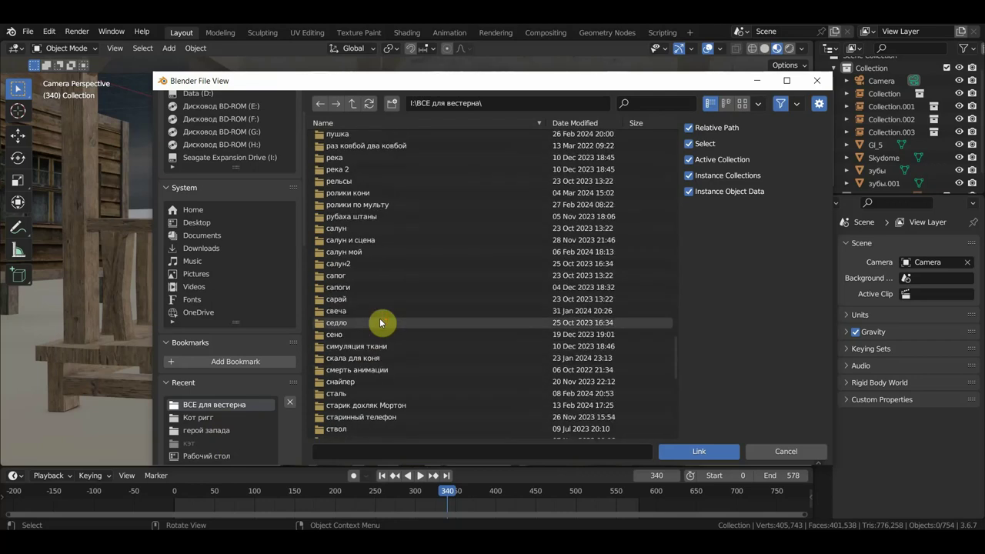
{"action": "scroll", "coordinate": [380, 322], "scroll_direction": "up", "scroll_amount": 5}
{"action": "scroll", "coordinate": [382, 322], "scroll_direction": "up", "scroll_amount": 5}
{"action": "scroll", "coordinate": [385, 323], "scroll_direction": "up", "scroll_amount": 5}
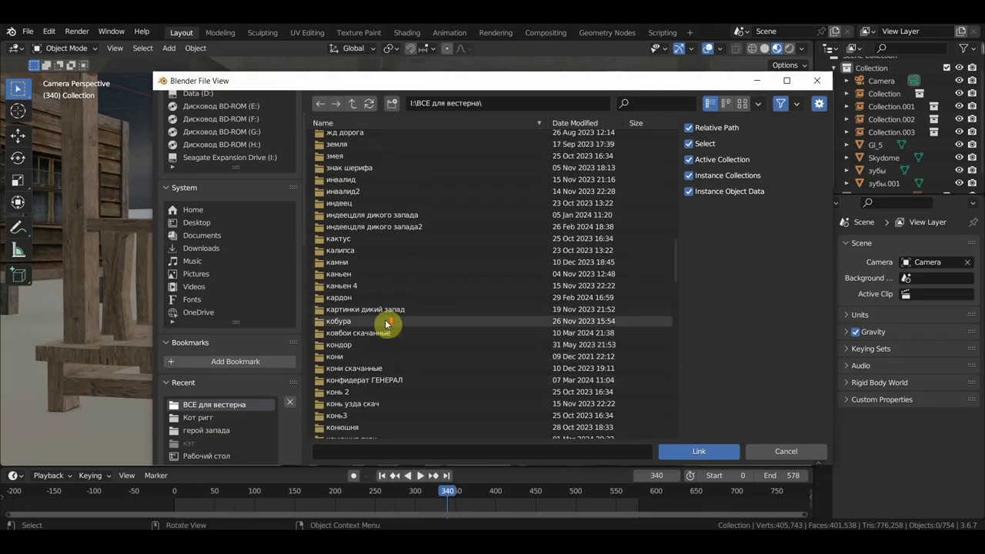
{"action": "scroll", "coordinate": [390, 325], "scroll_direction": "down", "scroll_amount": 5}
{"action": "scroll", "coordinate": [424, 330], "scroll_direction": "down", "scroll_amount": 5}
{"action": "scroll", "coordinate": [467, 353], "scroll_direction": "down", "scroll_amount": 5}
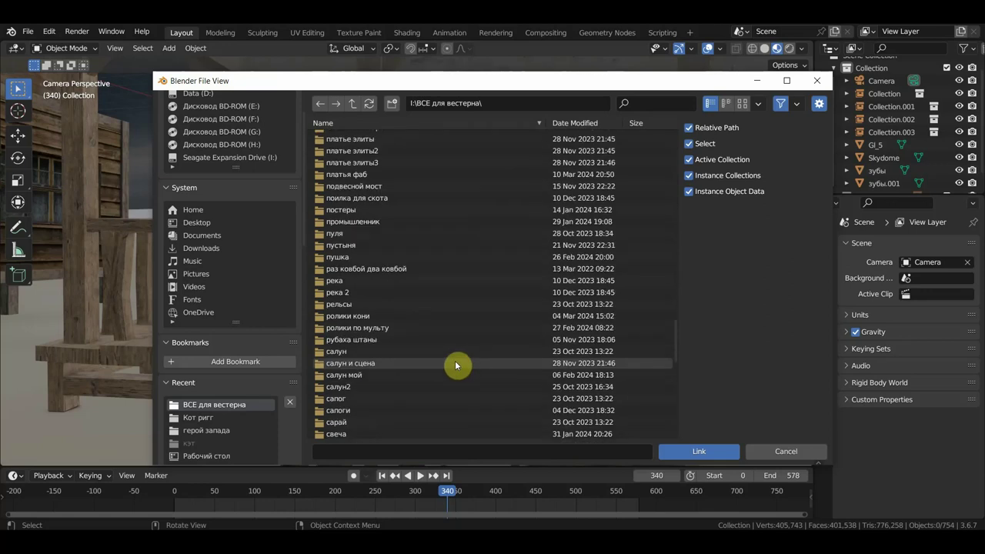
{"action": "scroll", "coordinate": [454, 364], "scroll_direction": "down", "scroll_amount": 5}
{"action": "scroll", "coordinate": [428, 367], "scroll_direction": "down", "scroll_amount": 5}
Link the collection from шериф\Кот ригг\кот лижится1.blend into the scene
{"action": "double_click", "coordinate": [348, 346]}
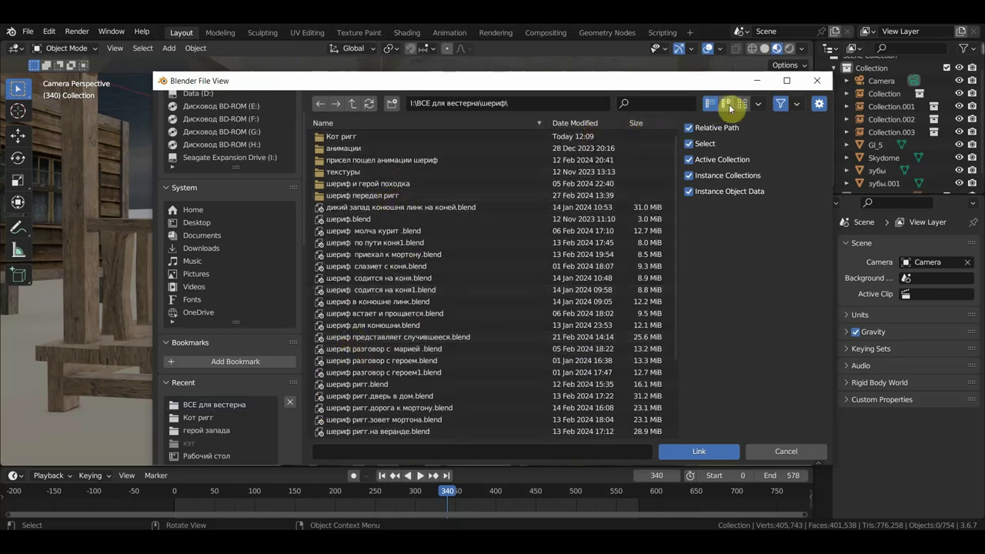
{"action": "double_click", "coordinate": [346, 136]}
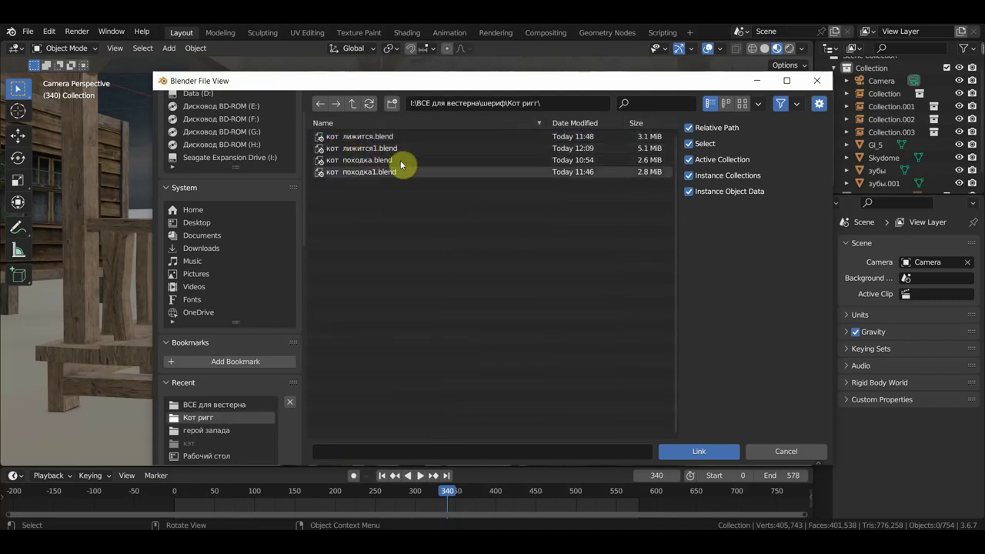
{"action": "double_click", "coordinate": [374, 147]}
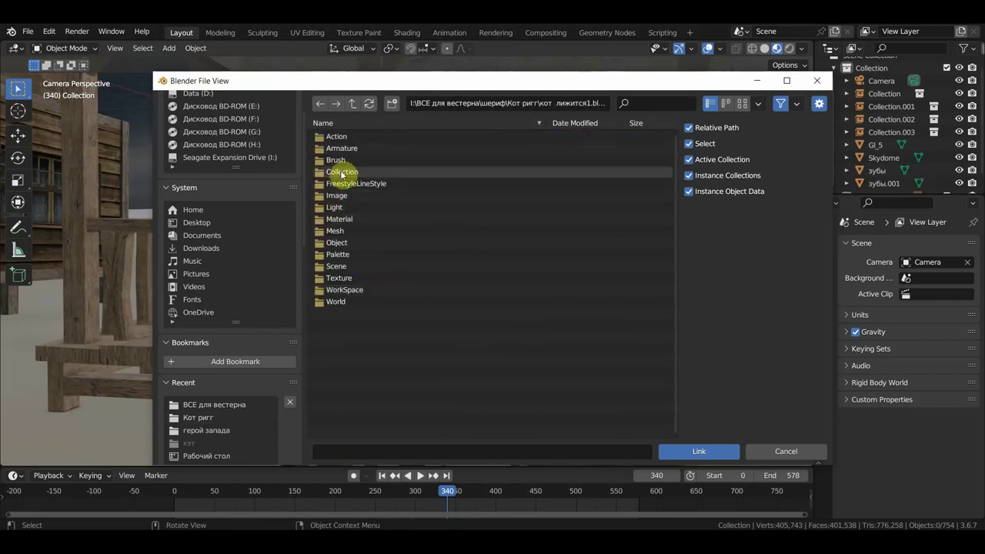
{"action": "double_click", "coordinate": [342, 172]}
{"action": "double_click", "coordinate": [344, 139]}
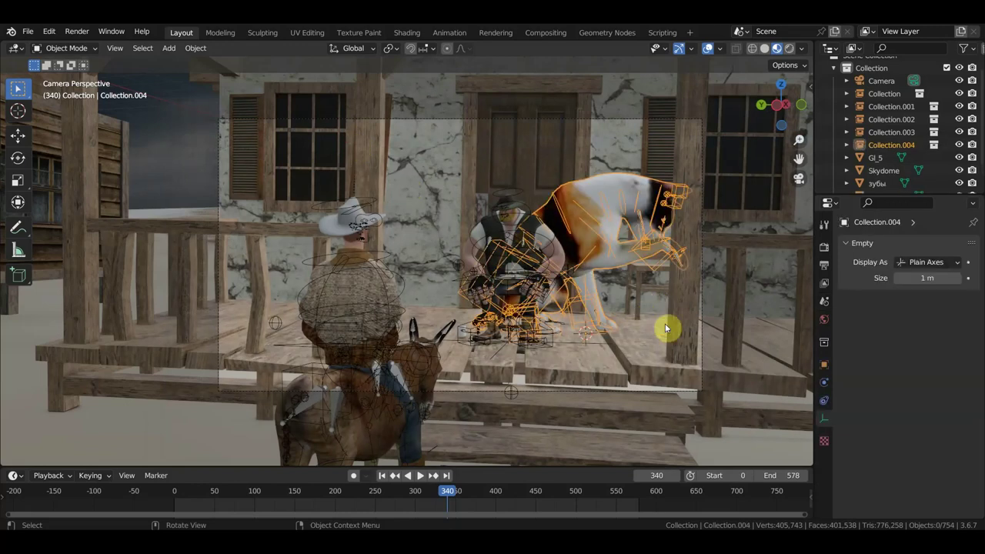
Shrink the cat to about a quarter size and view the porch from the top, Skydome hidden
{"action": "key", "text": "s"}
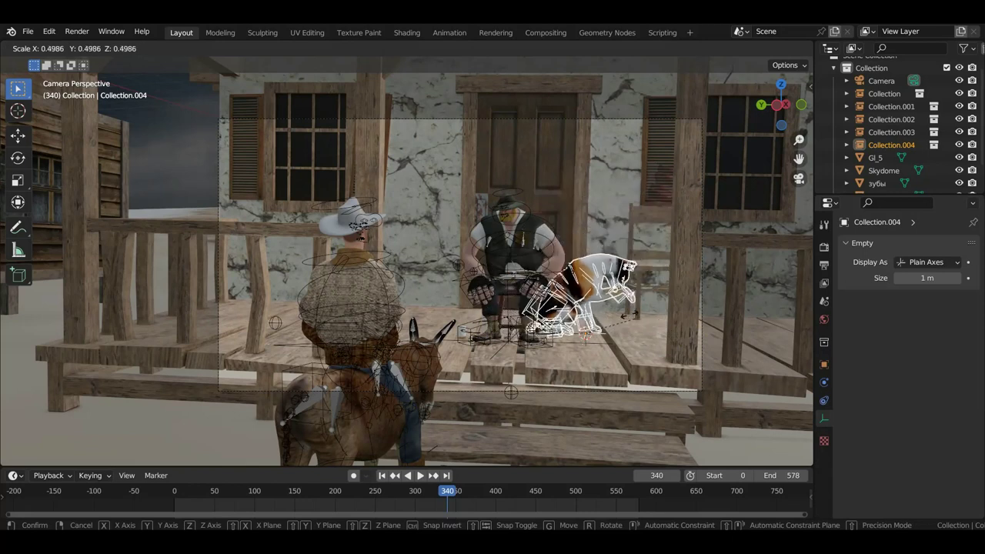
{"action": "left_click", "coordinate": [604, 315]}
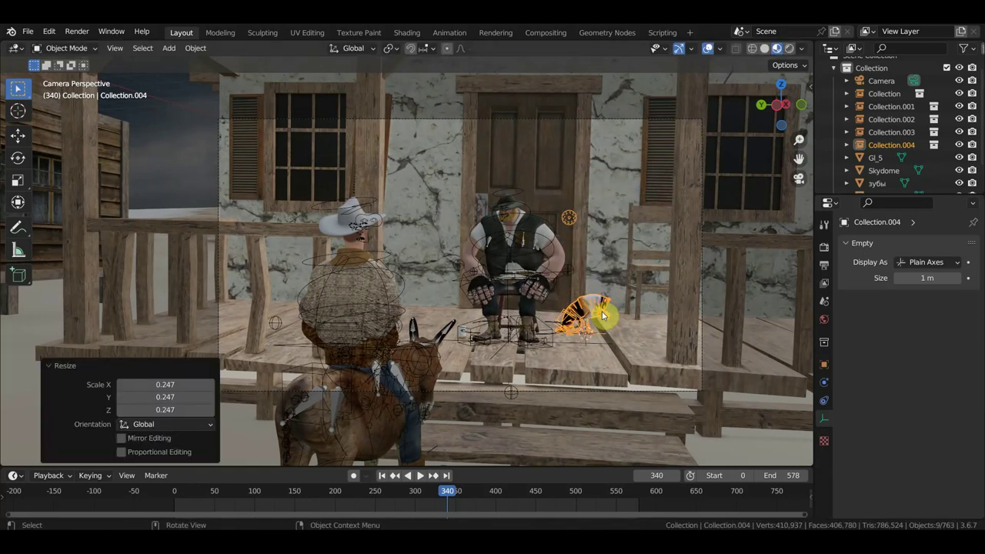
{"action": "key", "text": "KP_7"}
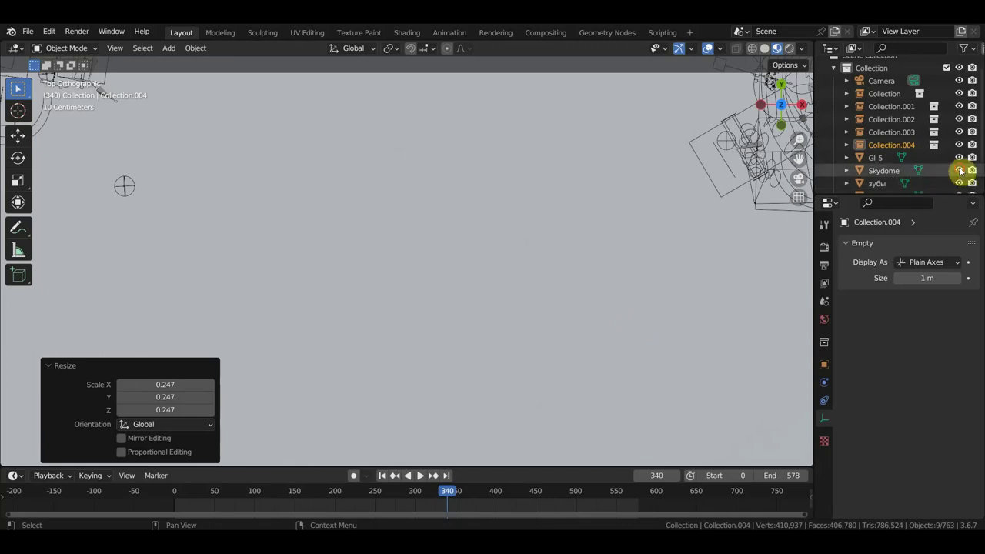
{"action": "left_click", "coordinate": [958, 170]}
{"action": "scroll", "coordinate": [642, 273], "scroll_direction": "down", "scroll_amount": 5}
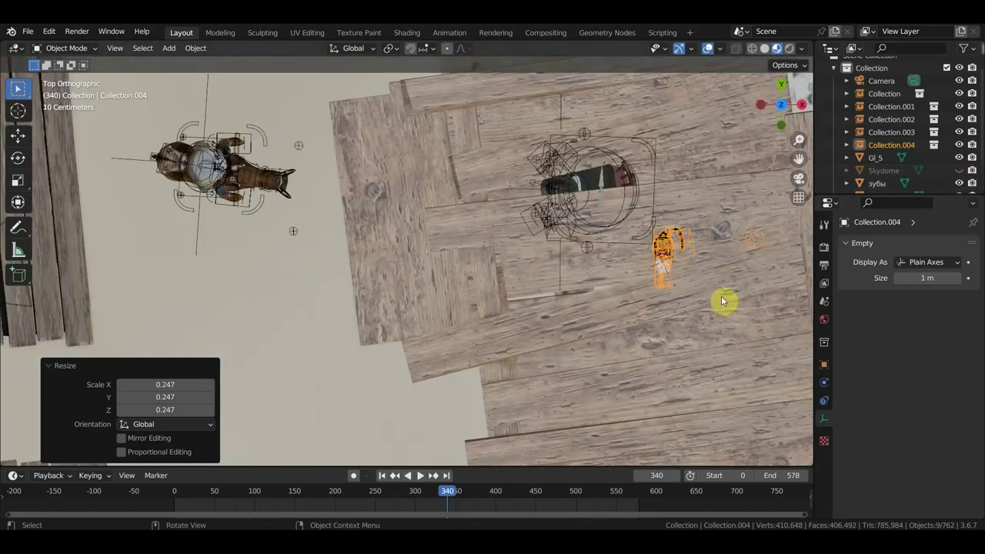
Turn the cat about 90 degrees and return to the camera view
{"action": "key", "text": "r"}
{"action": "left_click", "coordinate": [624, 334]}
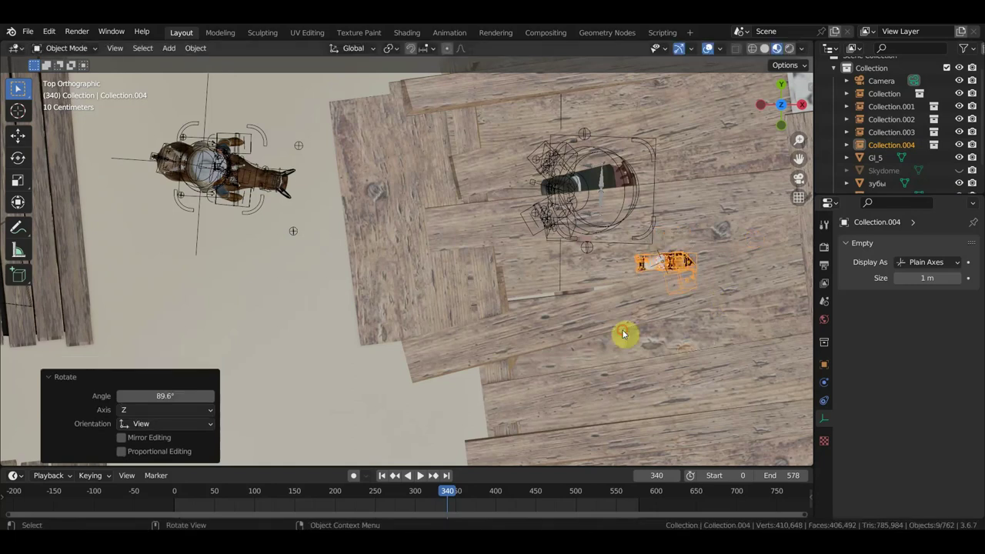
{"action": "key", "text": "KP_0"}
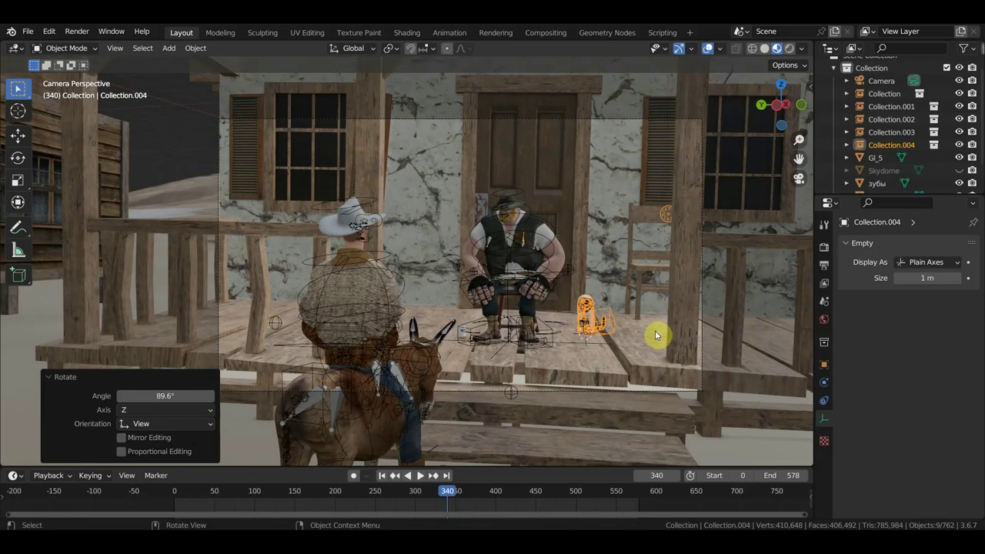
{"action": "middle_click_drag", "start_coordinate": [598, 337], "coordinate": [487, 334]}
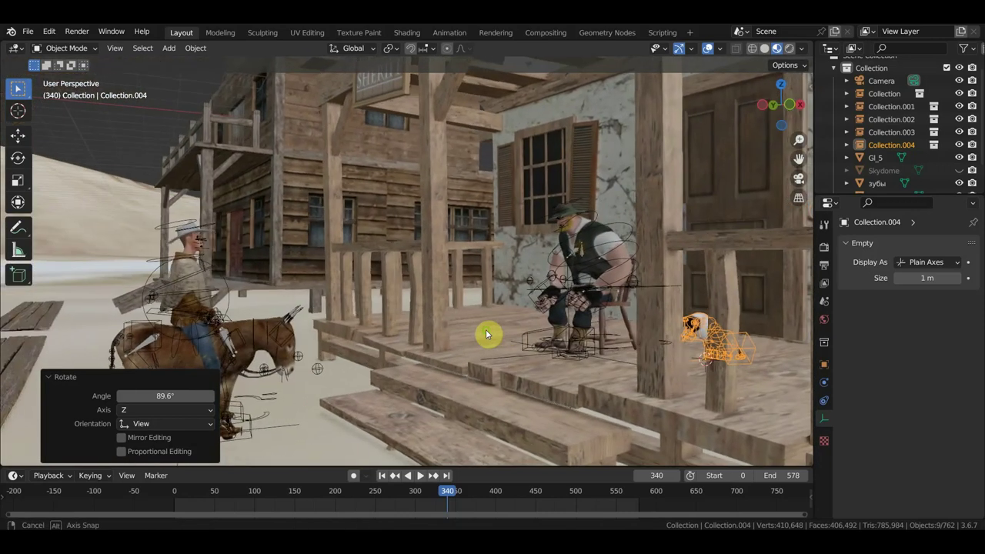
{"action": "scroll", "coordinate": [715, 363], "scroll_direction": "down", "scroll_amount": 2}
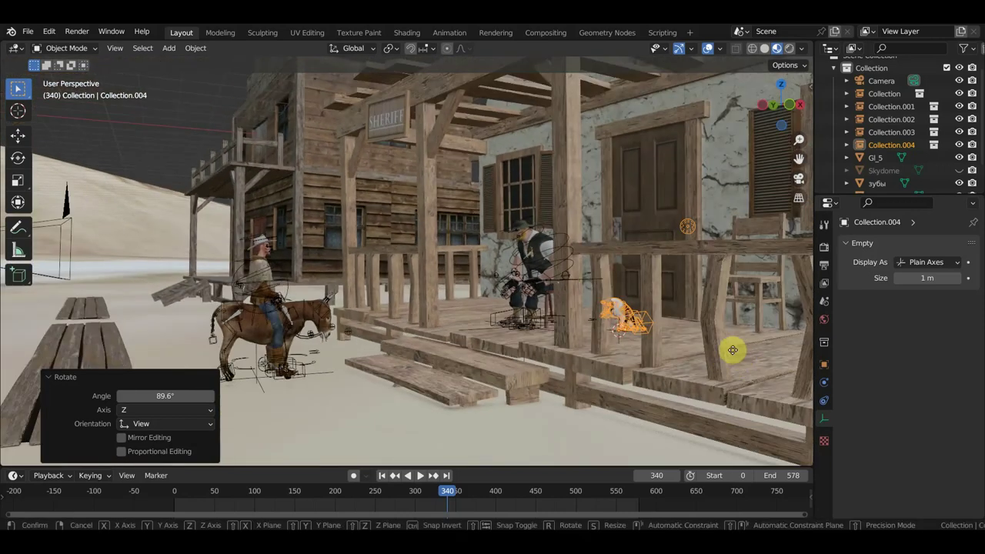
Move the cat rig onto the porch beside the seated sheriff
{"action": "key", "text": "g"}
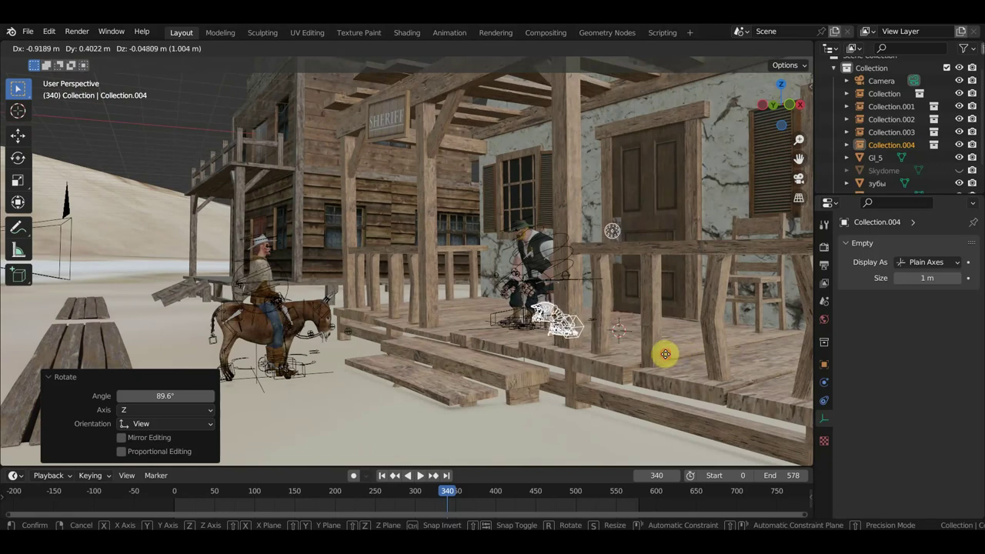
{"action": "left_click", "coordinate": [661, 354]}
{"action": "scroll", "coordinate": [593, 372], "scroll_direction": "up", "scroll_amount": 4}
{"action": "mouse_move", "coordinate": [616, 374]}
{"action": "middle_mouse_down"}
{"action": "mouse_move", "coordinate": [688, 370]}
{"action": "mouse_move", "coordinate": [655, 374]}
{"action": "middle_mouse_up"}
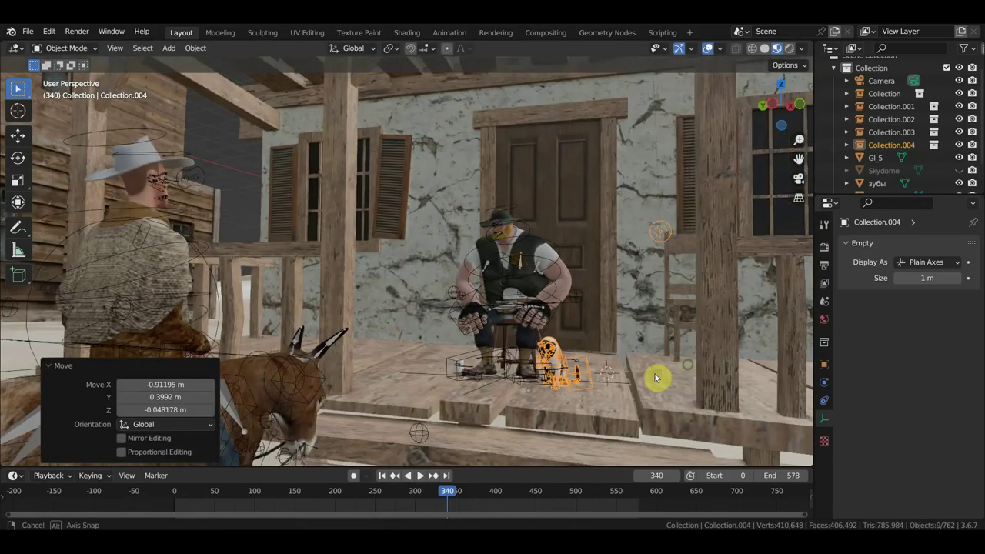
{"action": "key", "text": "g"}
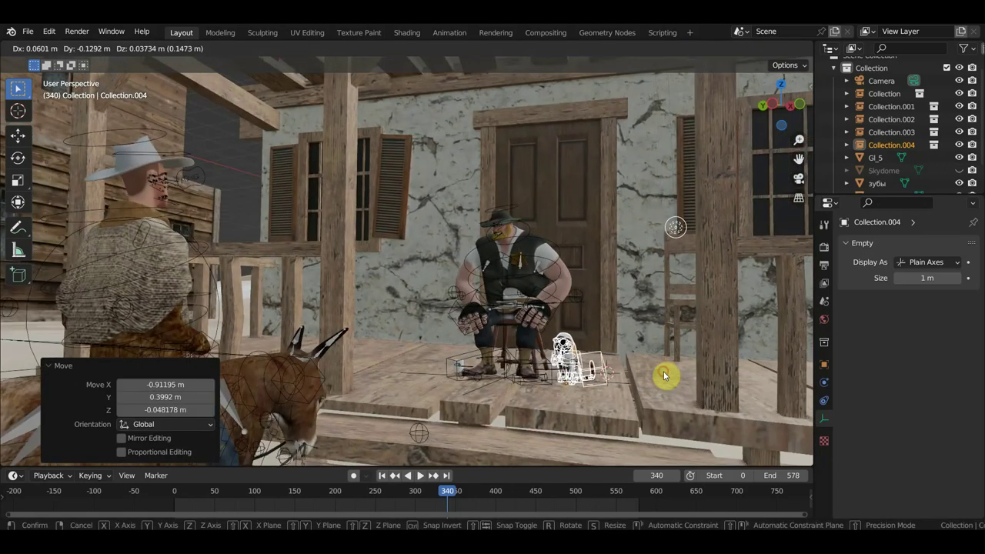
{"action": "left_click", "coordinate": [663, 372]}
{"action": "scroll", "coordinate": [588, 328], "scroll_direction": "up", "scroll_amount": 2}
{"action": "middle_click_drag", "start_coordinate": [588, 328], "coordinate": [532, 301]}
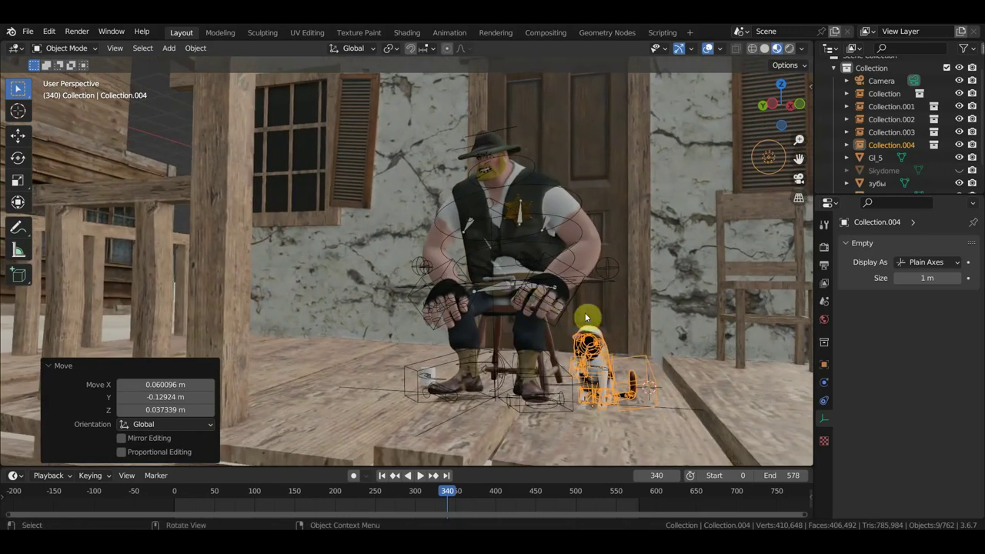
Rescale the cat to 0.810, then adjust it to 1.029
{"action": "left_click", "coordinate": [707, 48]}
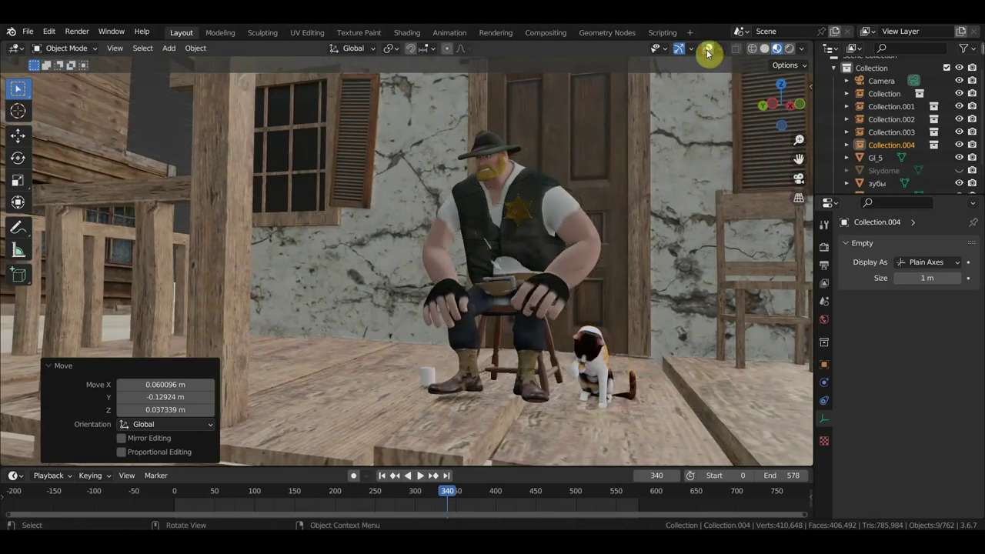
{"action": "middle_click_drag", "start_coordinate": [660, 307], "coordinate": [667, 299]}
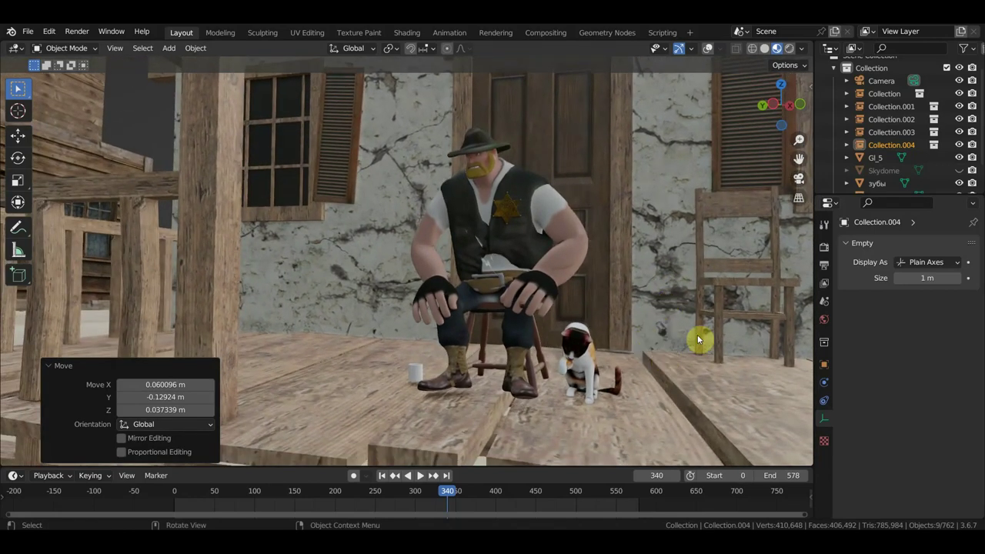
{"action": "left_click", "coordinate": [708, 48]}
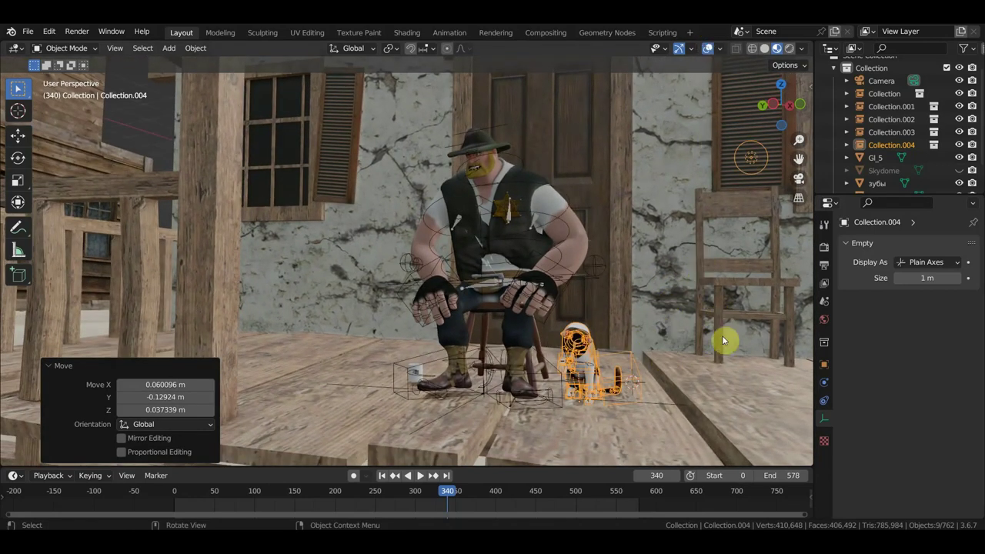
{"action": "key", "text": "s"}
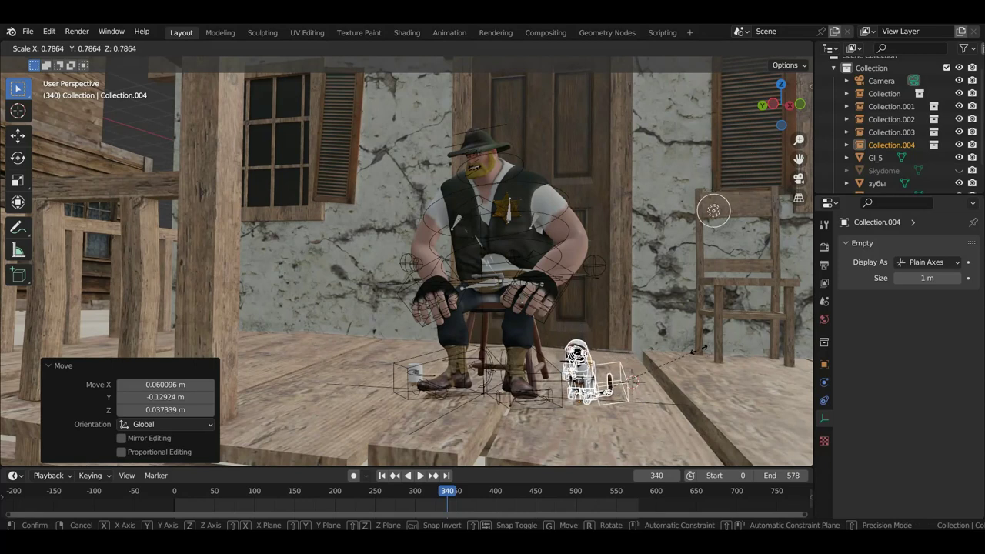
{"action": "left_click", "coordinate": [703, 349]}
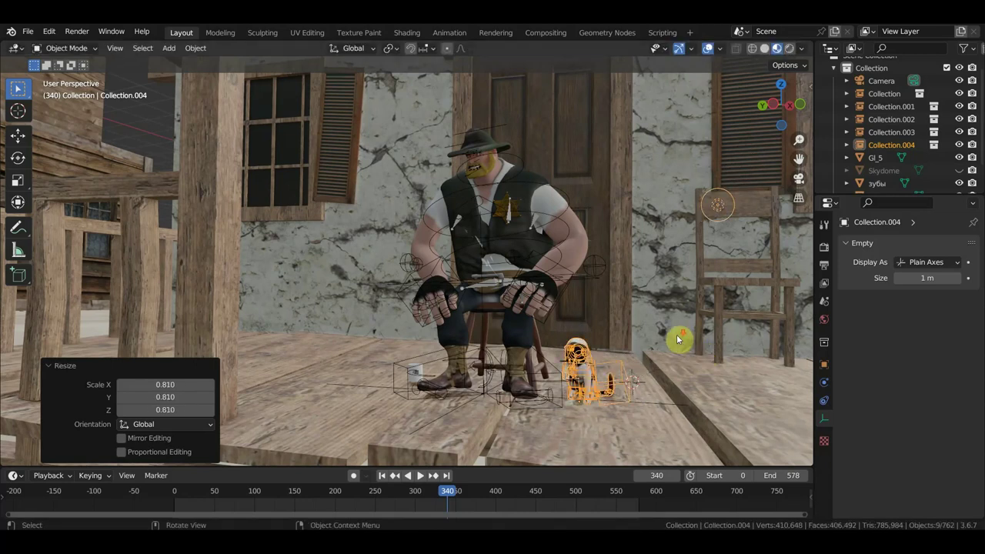
{"action": "middle_click_drag", "start_coordinate": [677, 339], "coordinate": [677, 313]}
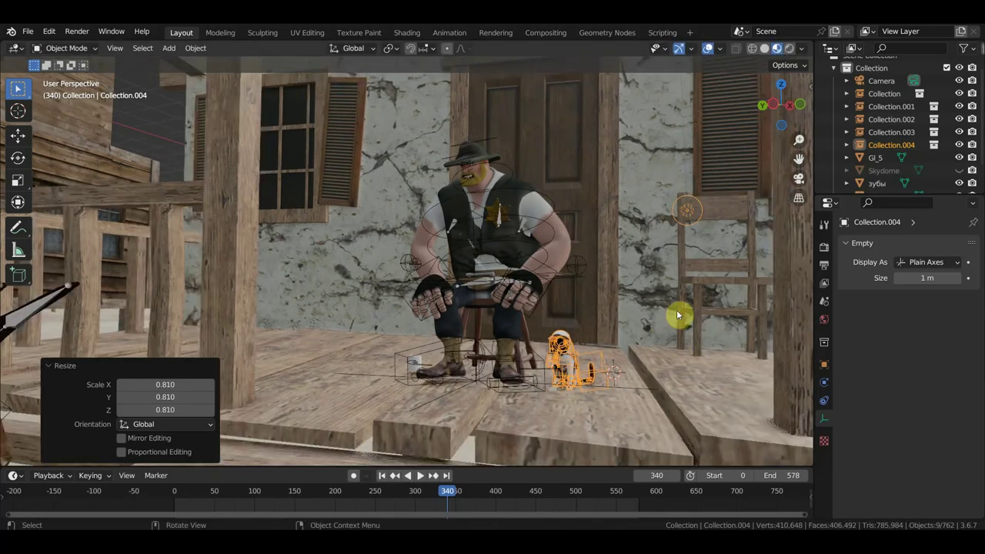
{"action": "left_click", "coordinate": [708, 49]}
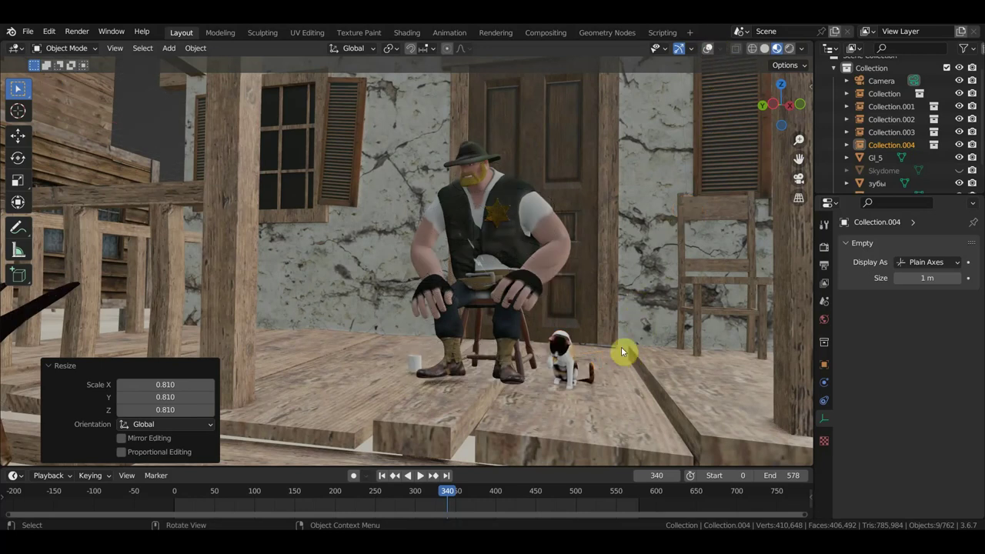
{"action": "key", "text": "s"}
{"action": "left_click", "coordinate": [509, 320]}
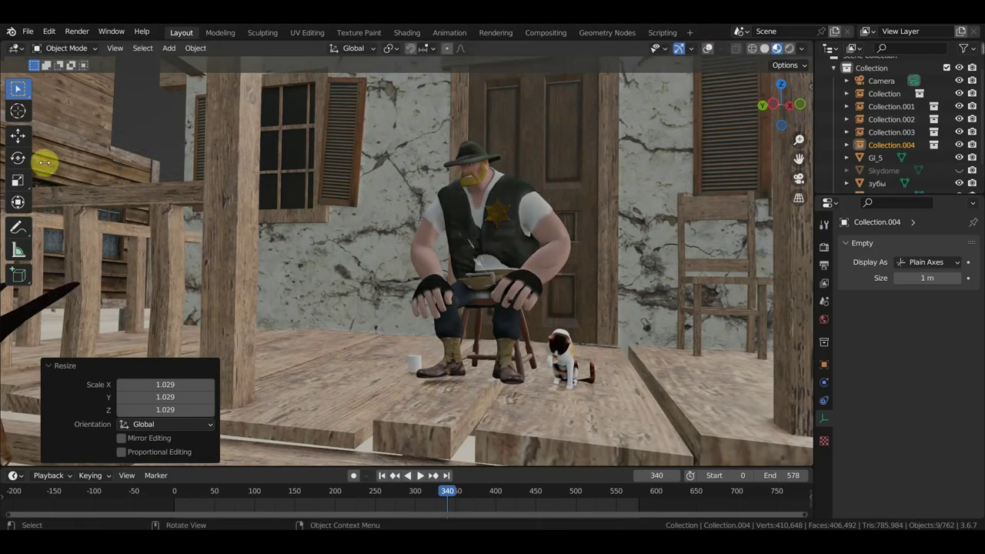
Turn the cat -15.9° about Z with the transform gizmo and nudge it -0.14294 m
{"action": "left_click", "coordinate": [18, 202]}
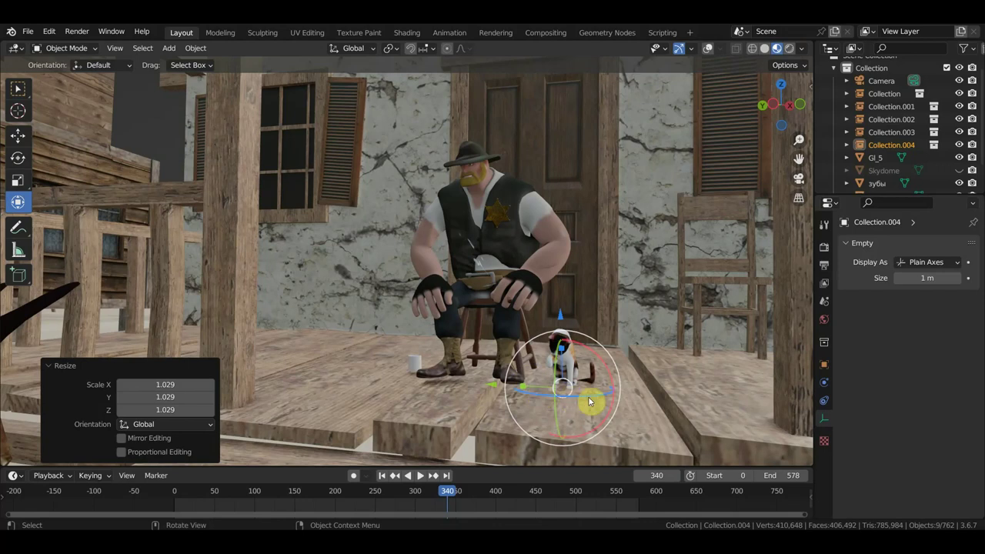
{"action": "left_click_drag", "start_coordinate": [596, 408], "coordinate": [579, 396]}
{"action": "key", "text": "g"}
{"action": "key", "text": "x"}
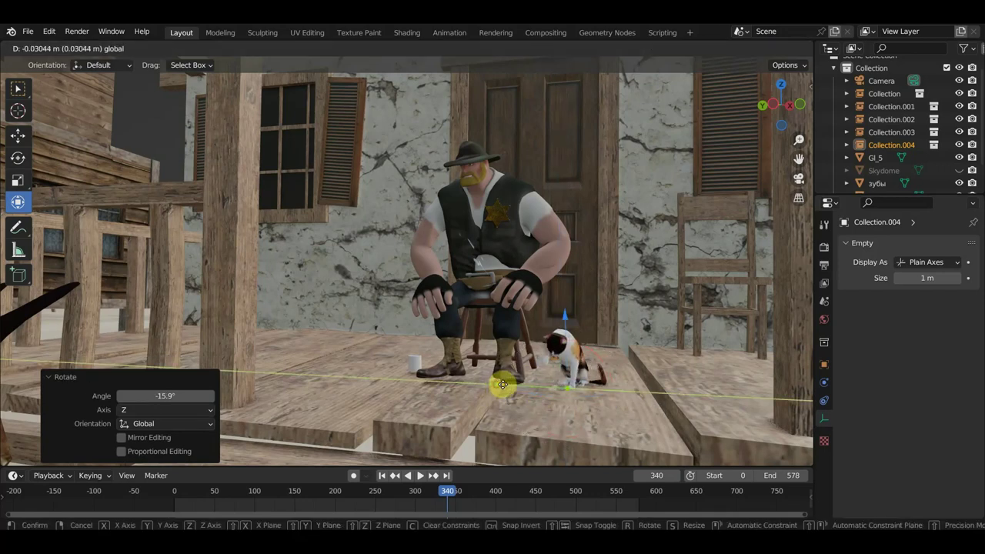
{"action": "left_click", "coordinate": [521, 398]}
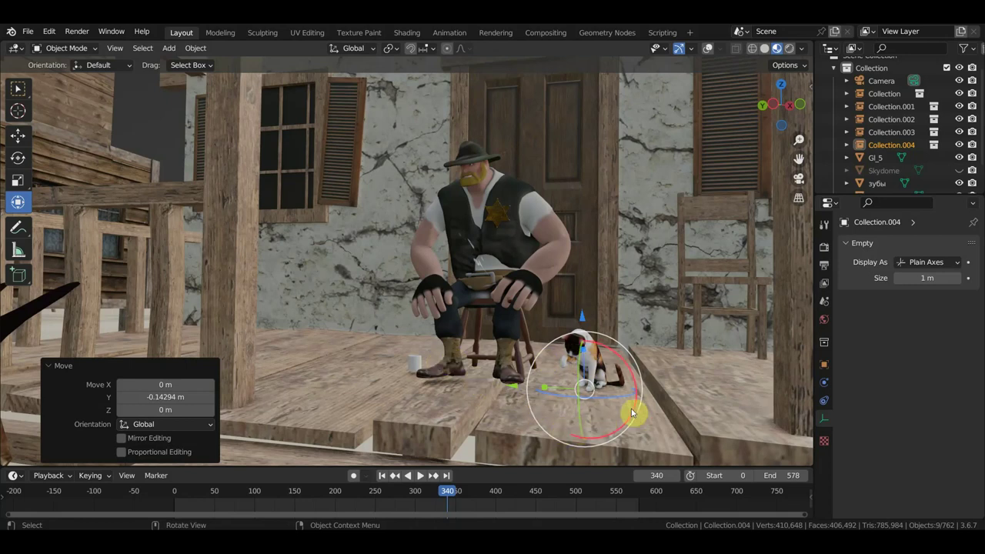
{"action": "mouse_move", "coordinate": [636, 413]}
{"action": "middle_mouse_down"}
{"action": "mouse_move", "coordinate": [666, 408]}
{"action": "mouse_move", "coordinate": [558, 413]}
{"action": "mouse_move", "coordinate": [606, 397]}
{"action": "middle_mouse_up"}
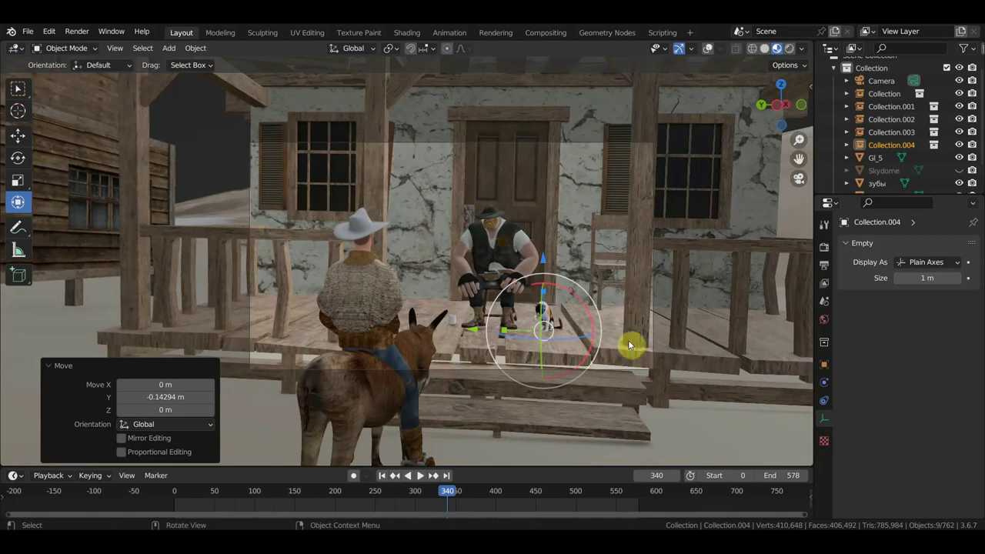
Select the scene camera and recenter the view on its framed porch shot
{"action": "left_click", "coordinate": [709, 49]}
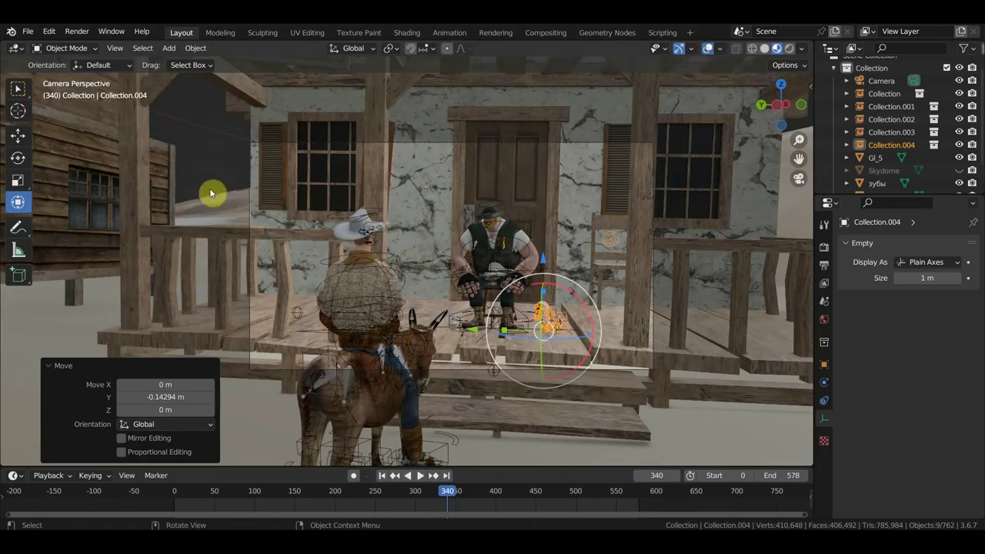
{"action": "left_click", "coordinate": [17, 89]}
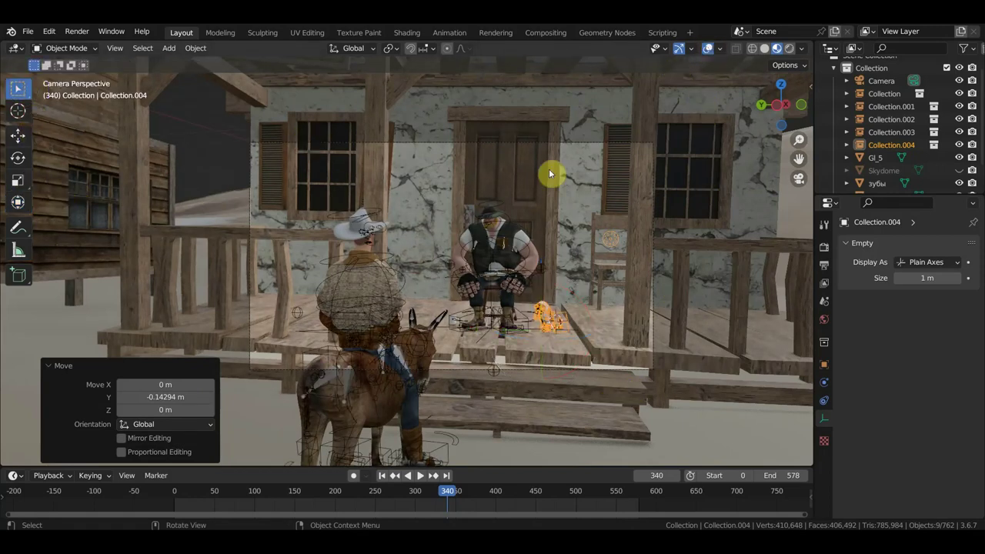
{"action": "left_click", "coordinate": [708, 49]}
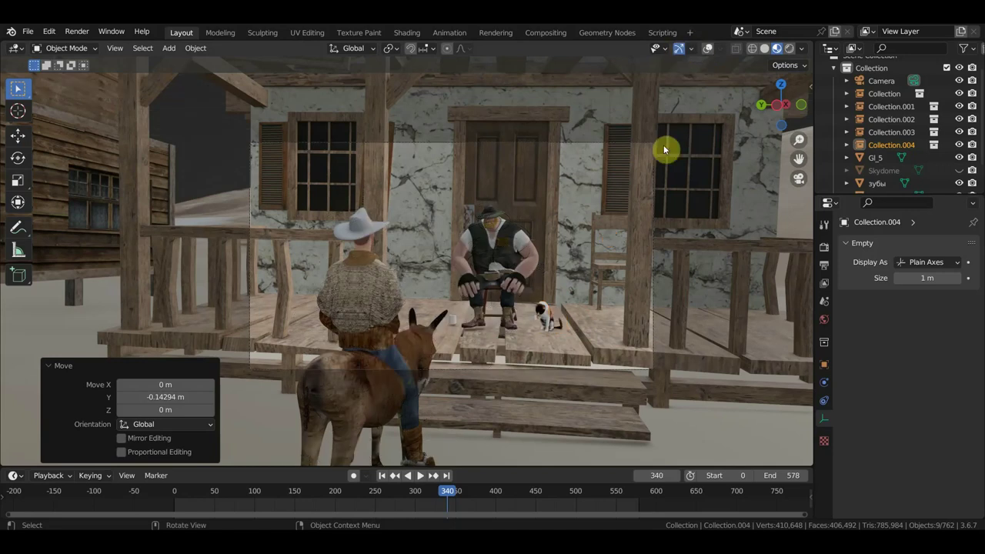
{"action": "scroll", "coordinate": [638, 261], "scroll_direction": "up", "scroll_amount": 1}
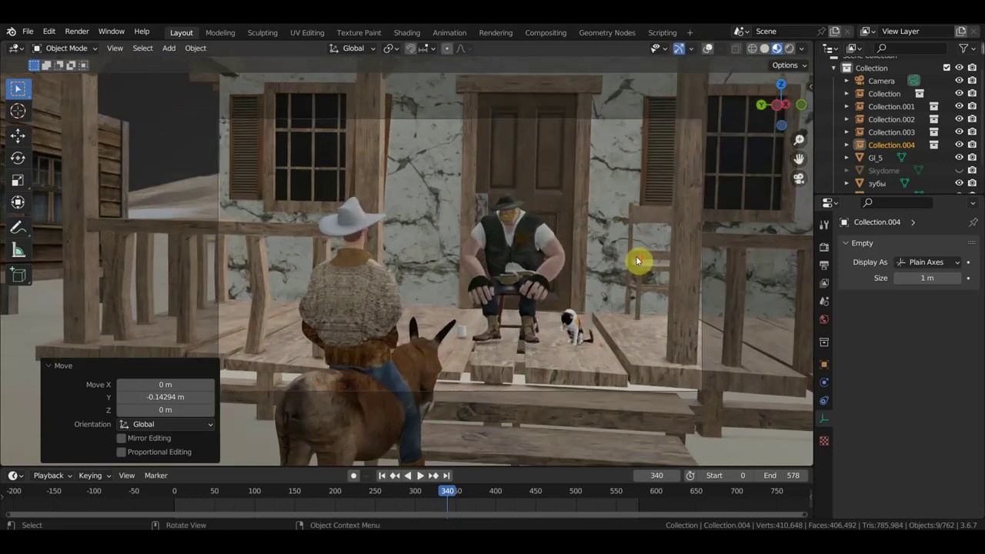
{"action": "left_click", "coordinate": [887, 79]}
{"action": "middle_click_drag", "start_coordinate": [741, 283], "coordinate": [687, 285], "text": "shift"}
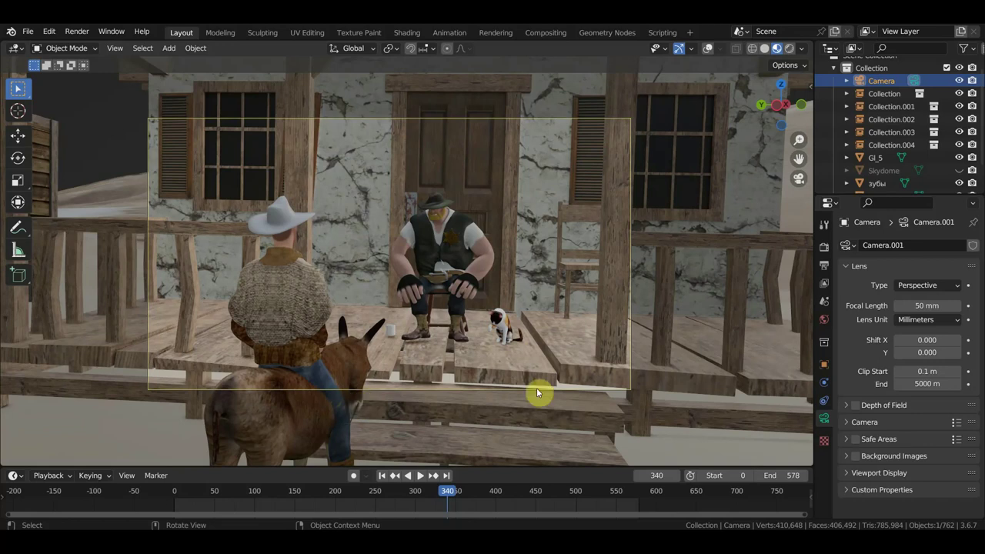
{"action": "left_click", "coordinate": [18, 227]}
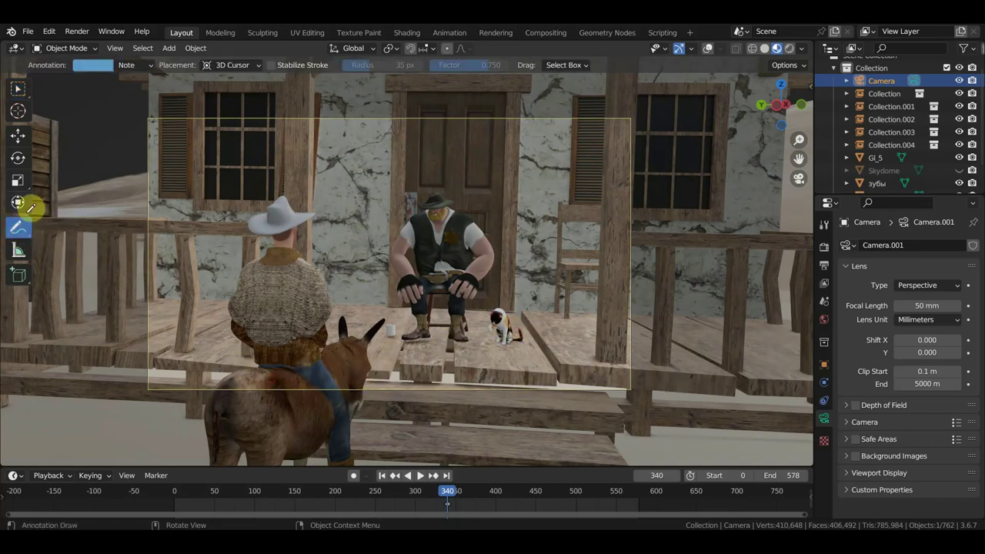
Undo the stray annotation stroke and return to the Annotate tool
{"action": "right_click", "coordinate": [716, 61]}
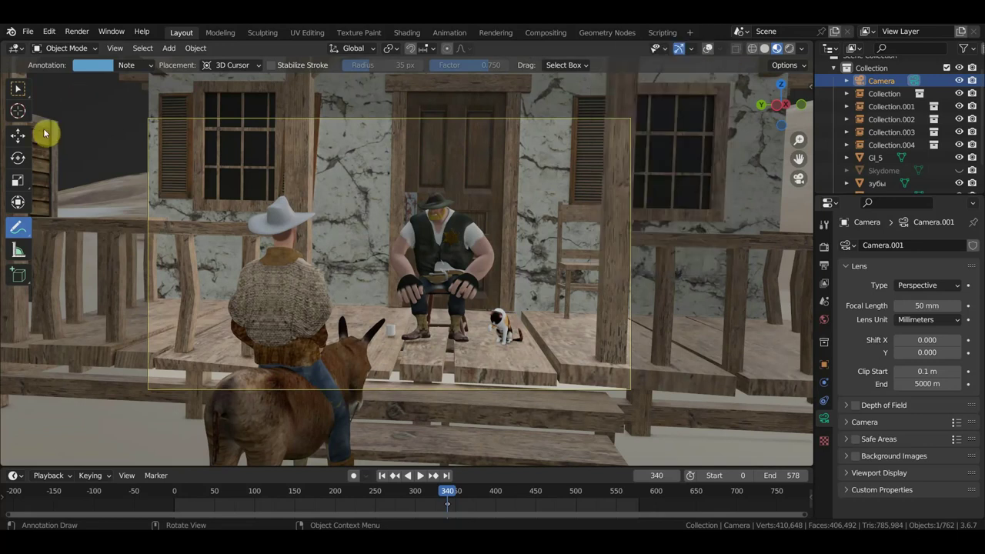
{"action": "left_click", "coordinate": [18, 89]}
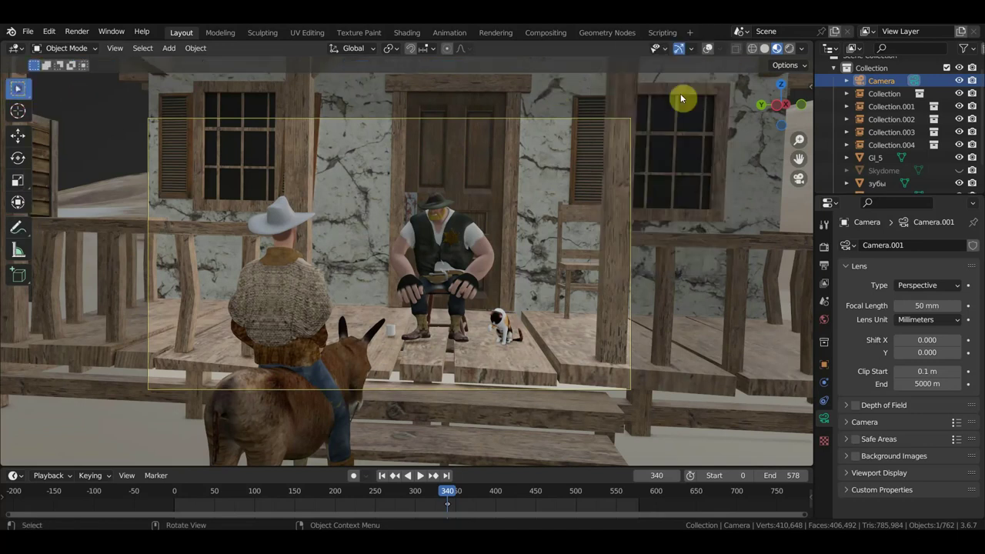
{"action": "left_click", "coordinate": [708, 49]}
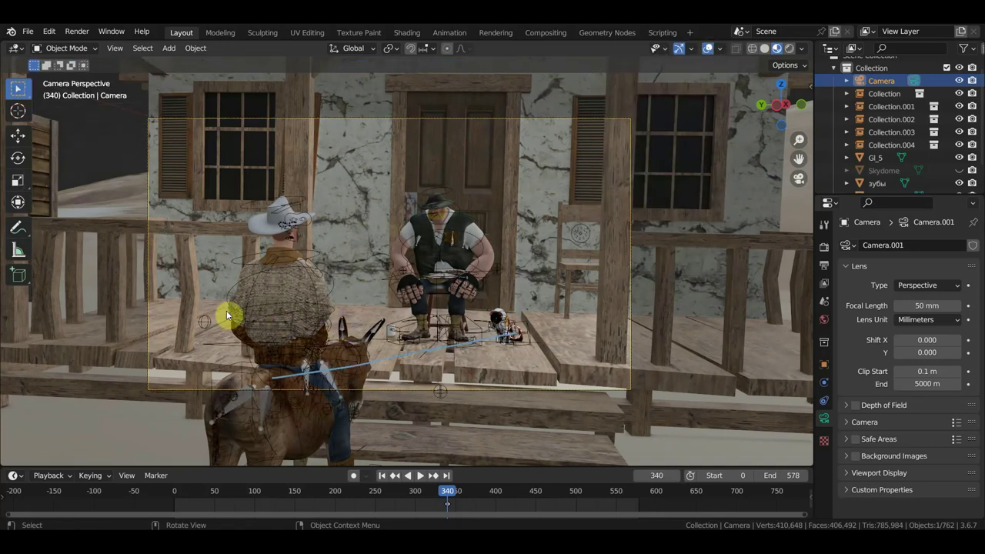
{"action": "key", "text": "ctrl+z"}
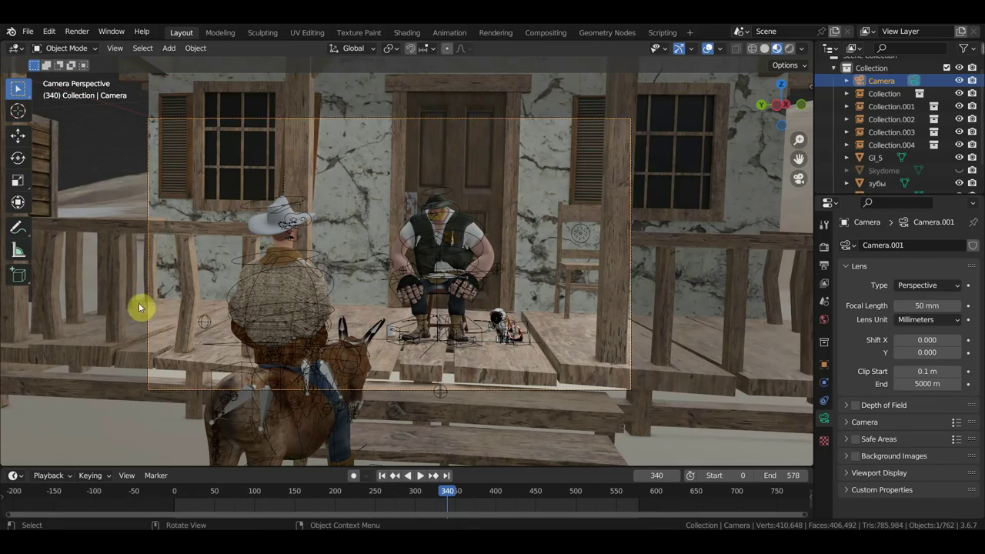
{"action": "left_click", "coordinate": [17, 228]}
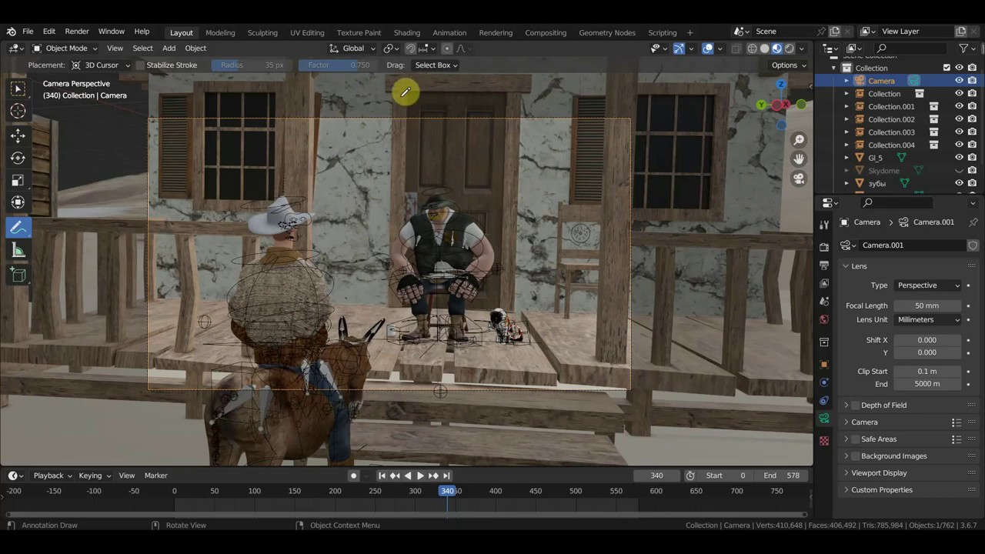
Draw a rough thirds grid of two vertical and two horizontal guide lines
{"action": "mouse_move", "coordinate": [316, 93]}
{"action": "left_mouse_down"}
{"action": "mouse_move", "coordinate": [293, 381]}
{"action": "mouse_move", "coordinate": [309, 454]}
{"action": "left_mouse_up"}
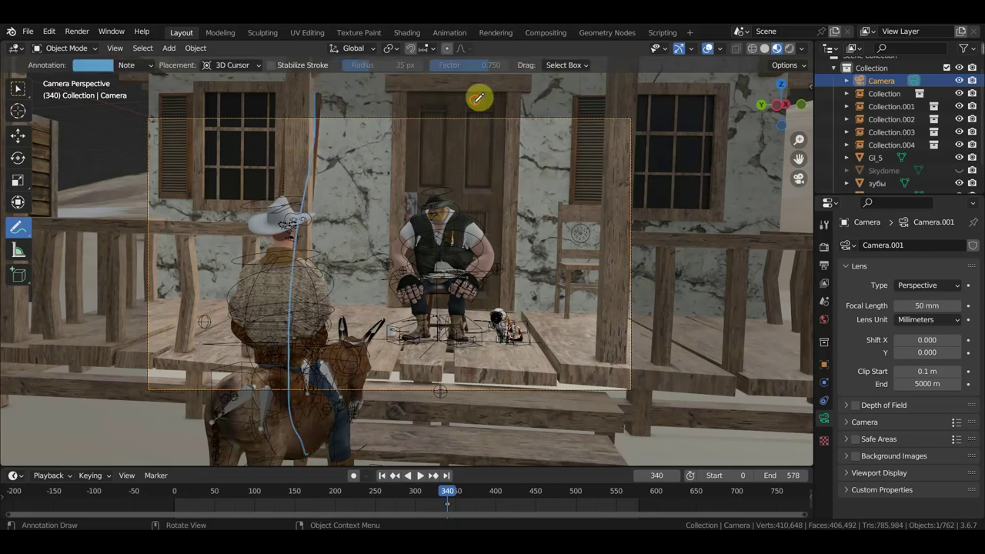
{"action": "left_click_drag", "start_coordinate": [478, 97], "coordinate": [468, 414]}
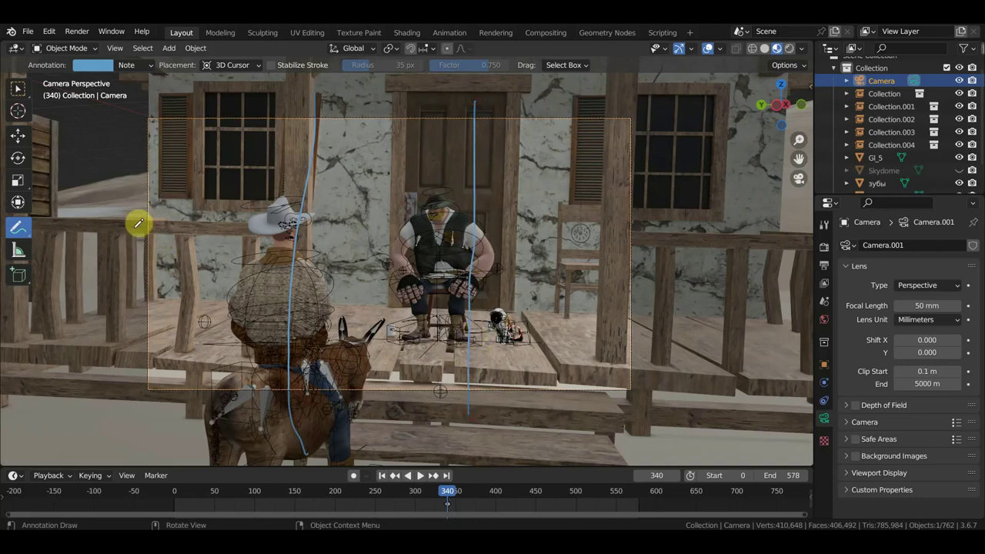
{"action": "left_click_drag", "start_coordinate": [152, 201], "coordinate": [696, 201]}
{"action": "left_click_drag", "start_coordinate": [107, 297], "coordinate": [720, 310]}
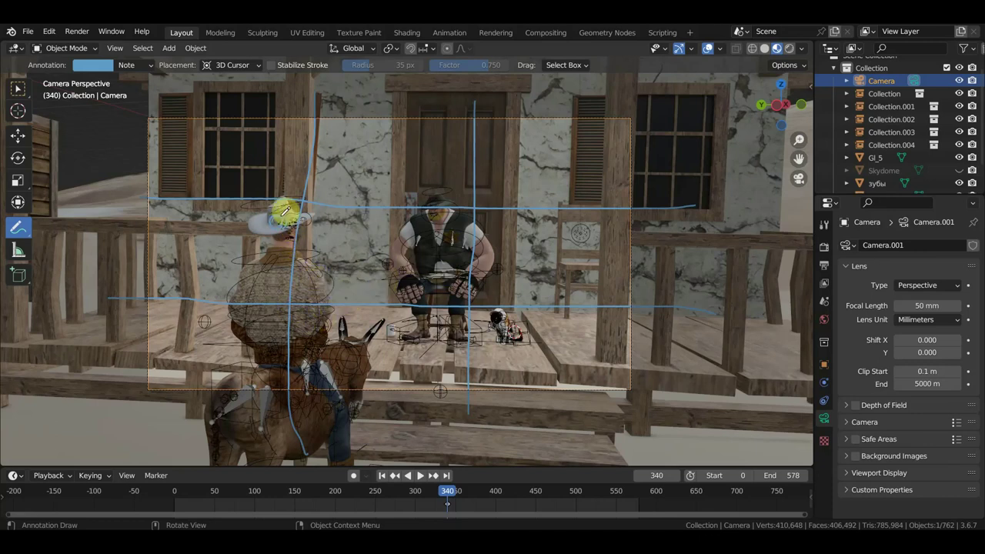
Annotate loops around the cowboy's and sheriff's heads with lines toward the small figure by the table
{"action": "left_click_drag", "start_coordinate": [279, 221], "coordinate": [448, 192]}
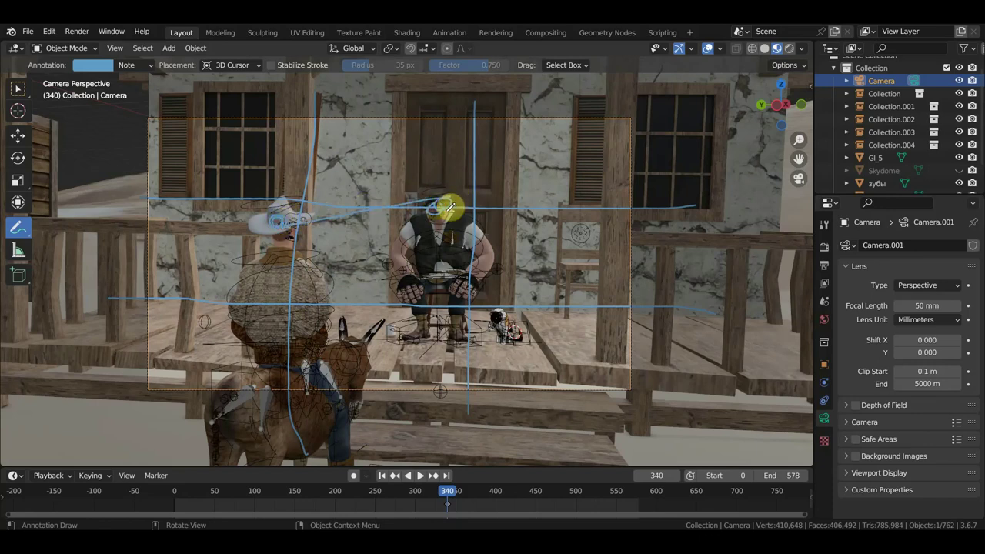
{"action": "left_click_drag", "start_coordinate": [449, 206], "coordinate": [548, 335]}
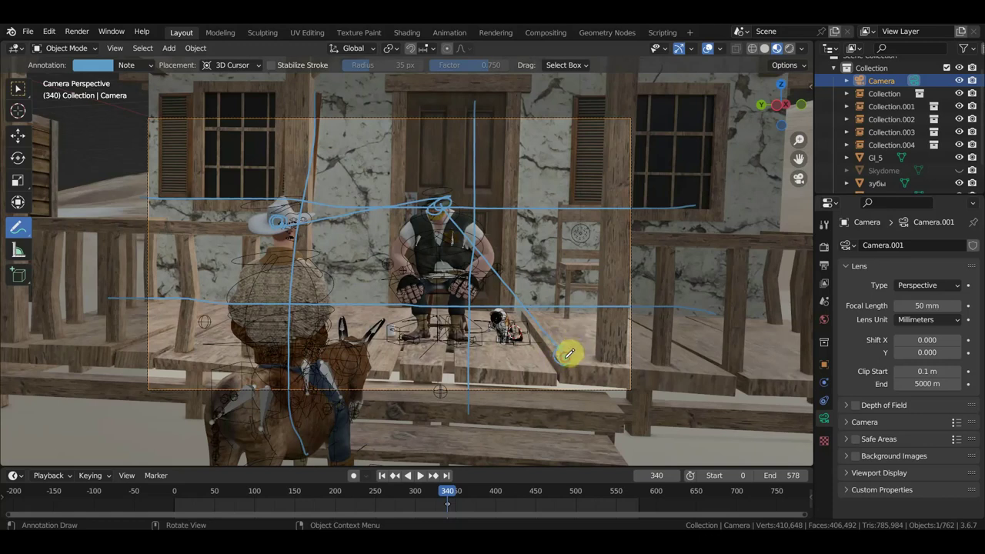
{"action": "left_click_drag", "start_coordinate": [279, 220], "coordinate": [531, 340]}
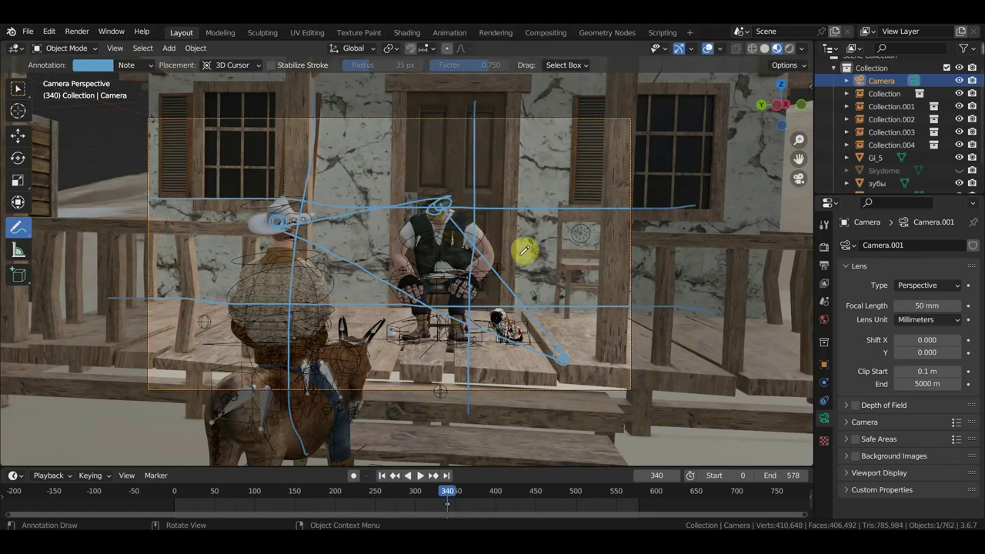
{"action": "left_click_drag", "start_coordinate": [440, 204], "coordinate": [582, 251]}
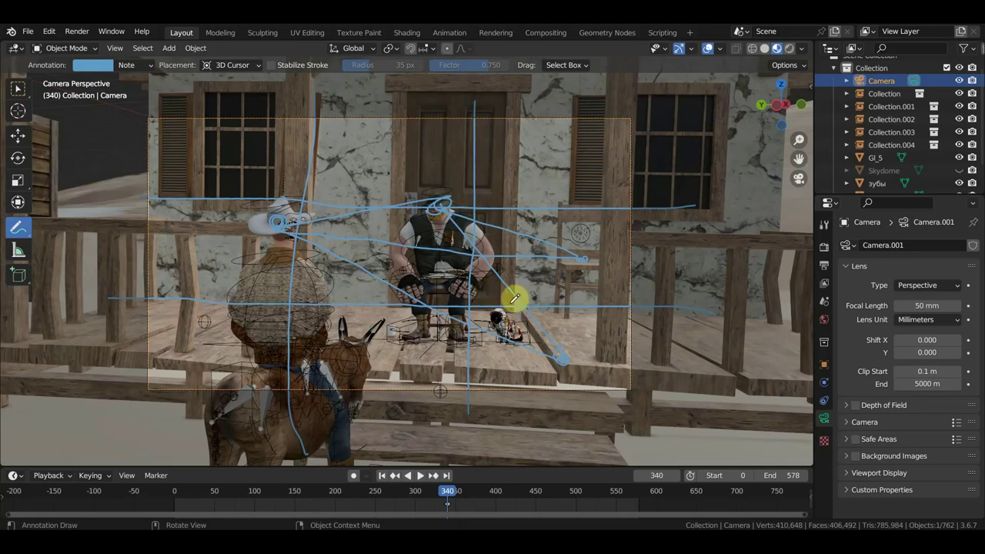
{"action": "left_click_drag", "start_coordinate": [500, 296], "coordinate": [480, 308]}
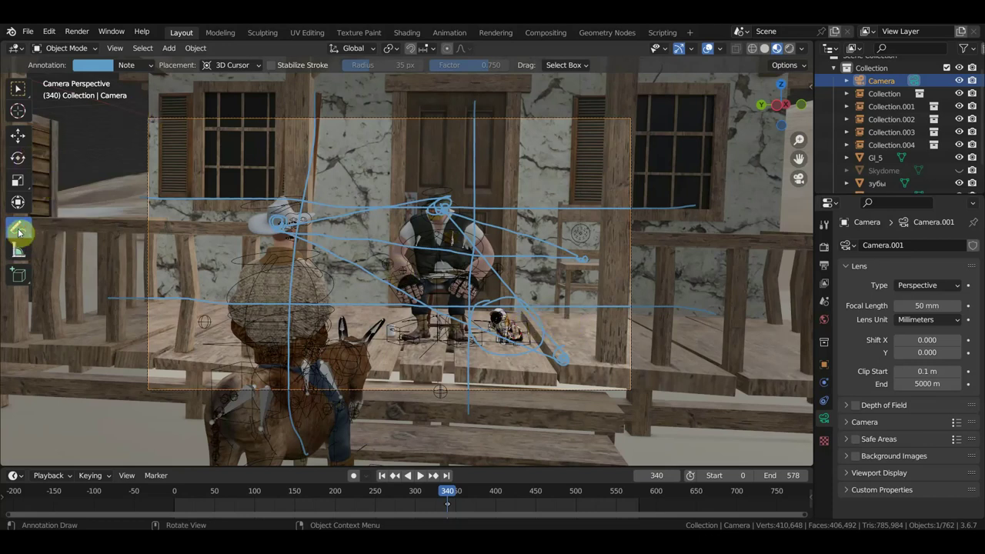
Wipe all annotation strokes with the Annotate Eraser, then return to Select Box
{"action": "left_click_drag", "start_coordinate": [24, 235], "coordinate": [87, 308]}
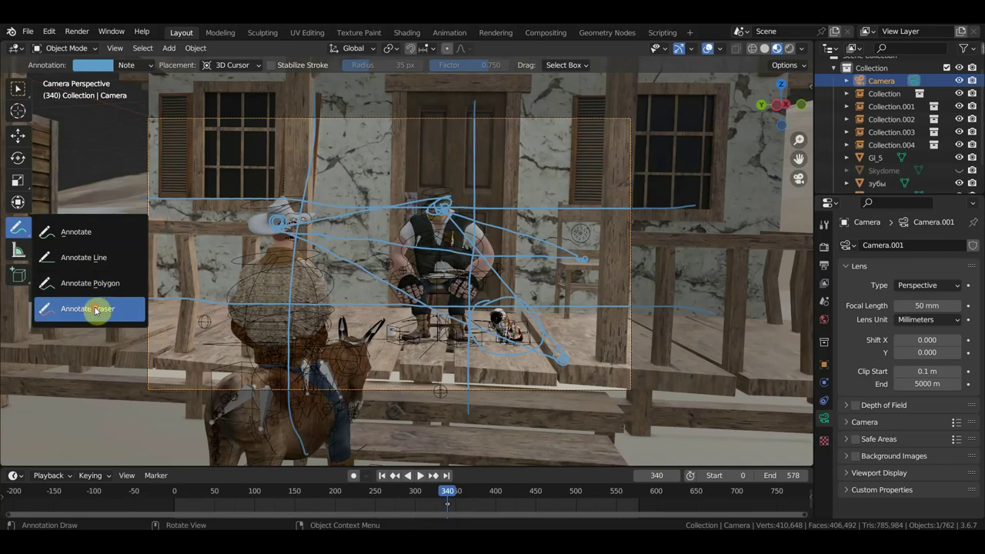
{"action": "mouse_move", "coordinate": [477, 302]}
{"action": "left_mouse_down"}
{"action": "mouse_move", "coordinate": [582, 352]}
{"action": "mouse_move", "coordinate": [547, 279]}
{"action": "mouse_move", "coordinate": [565, 301]}
{"action": "mouse_move", "coordinate": [715, 290]}
{"action": "mouse_move", "coordinate": [603, 210]}
{"action": "mouse_move", "coordinate": [446, 203]}
{"action": "mouse_move", "coordinate": [484, 172]}
{"action": "mouse_move", "coordinate": [471, 100]}
{"action": "mouse_move", "coordinate": [312, 117]}
{"action": "mouse_move", "coordinate": [326, 149]}
{"action": "mouse_move", "coordinate": [338, 116]}
{"action": "mouse_move", "coordinate": [112, 199]}
{"action": "mouse_move", "coordinate": [310, 228]}
{"action": "mouse_move", "coordinate": [344, 196]}
{"action": "mouse_move", "coordinate": [341, 246]}
{"action": "mouse_move", "coordinate": [576, 259]}
{"action": "mouse_move", "coordinate": [532, 253]}
{"action": "mouse_move", "coordinate": [506, 223]}
{"action": "mouse_move", "coordinate": [389, 268]}
{"action": "mouse_move", "coordinate": [468, 330]}
{"action": "mouse_move", "coordinate": [417, 292]}
{"action": "mouse_move", "coordinate": [323, 292]}
{"action": "mouse_move", "coordinate": [294, 280]}
{"action": "mouse_move", "coordinate": [220, 294]}
{"action": "mouse_move", "coordinate": [99, 290]}
{"action": "mouse_move", "coordinate": [295, 373]}
{"action": "mouse_move", "coordinate": [310, 438]}
{"action": "mouse_move", "coordinate": [467, 356]}
{"action": "mouse_move", "coordinate": [475, 343]}
{"action": "mouse_move", "coordinate": [499, 348]}
{"action": "left_mouse_up"}
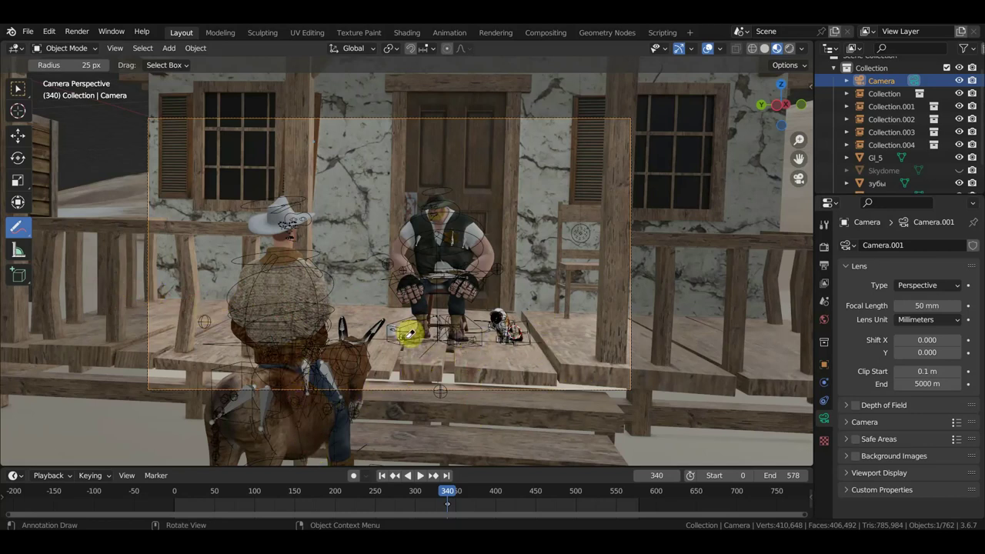
{"action": "left_click", "coordinate": [20, 94]}
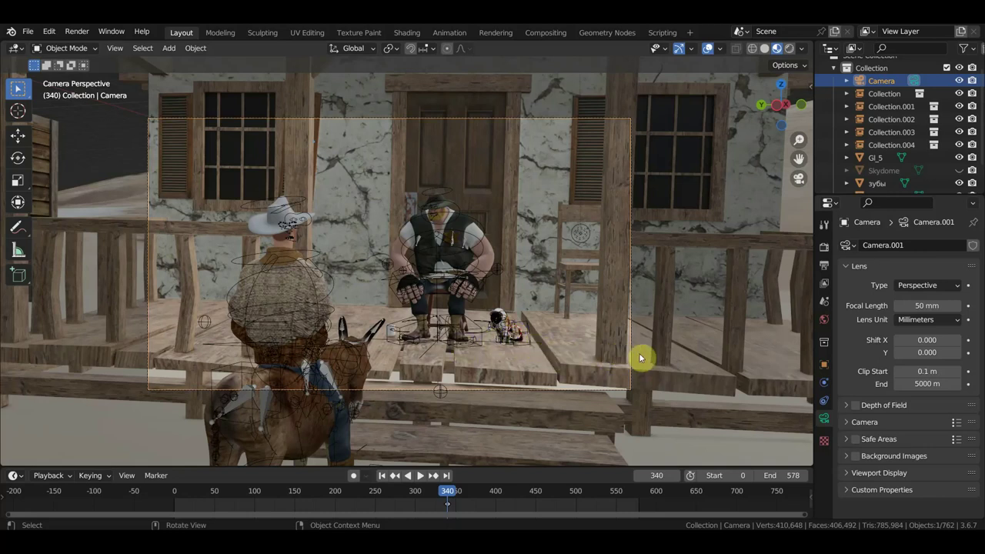
Select the cat rig and scrub the timeline back and forth, ending at frame 132
{"action": "left_click", "coordinate": [508, 332]}
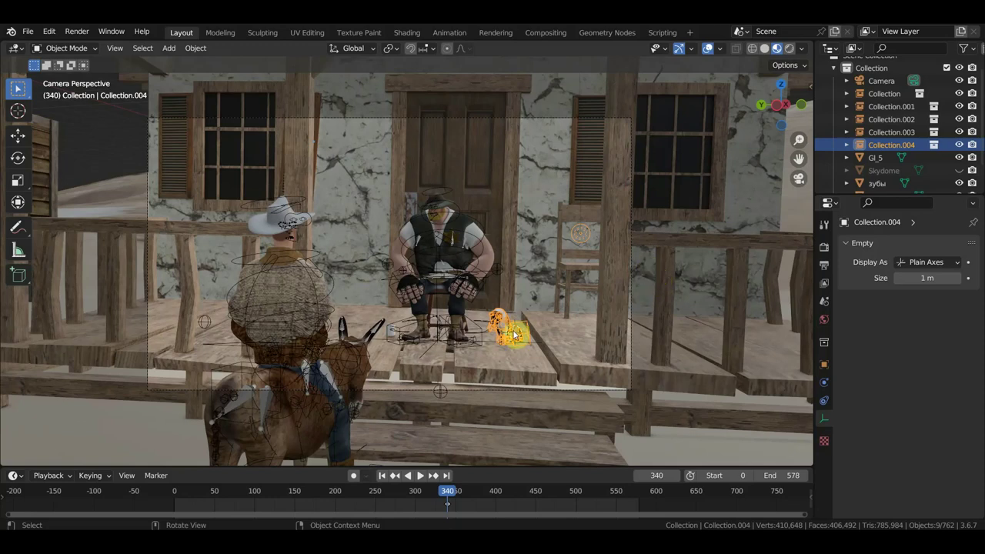
{"action": "left_click", "coordinate": [27, 32]}
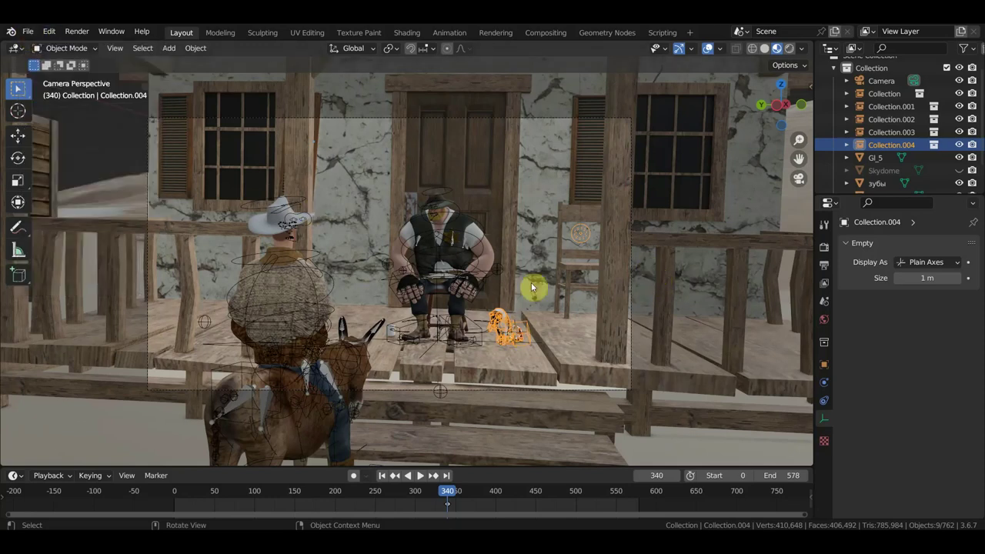
{"action": "mouse_move", "coordinate": [450, 493]}
{"action": "left_mouse_down"}
{"action": "mouse_move", "coordinate": [632, 526]}
{"action": "mouse_move", "coordinate": [358, 513]}
{"action": "left_mouse_up"}
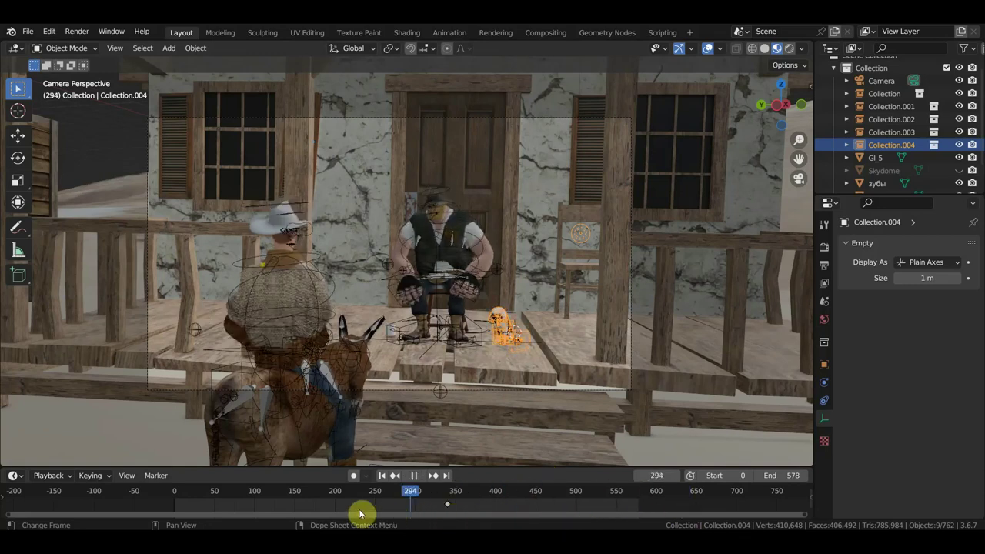
{"action": "left_click_drag", "start_coordinate": [237, 507], "coordinate": [310, 512]}
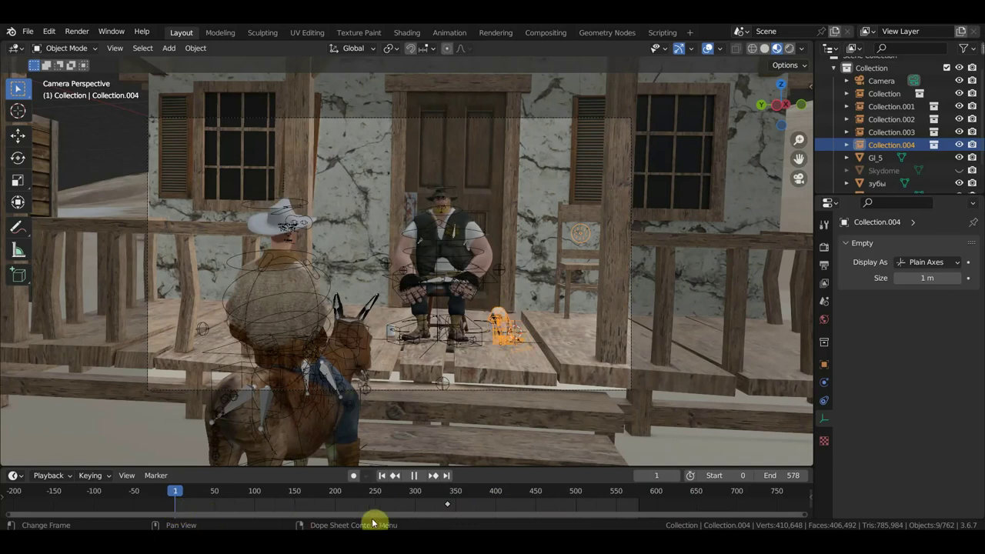
{"action": "left_click_drag", "start_coordinate": [488, 525], "coordinate": [623, 525]}
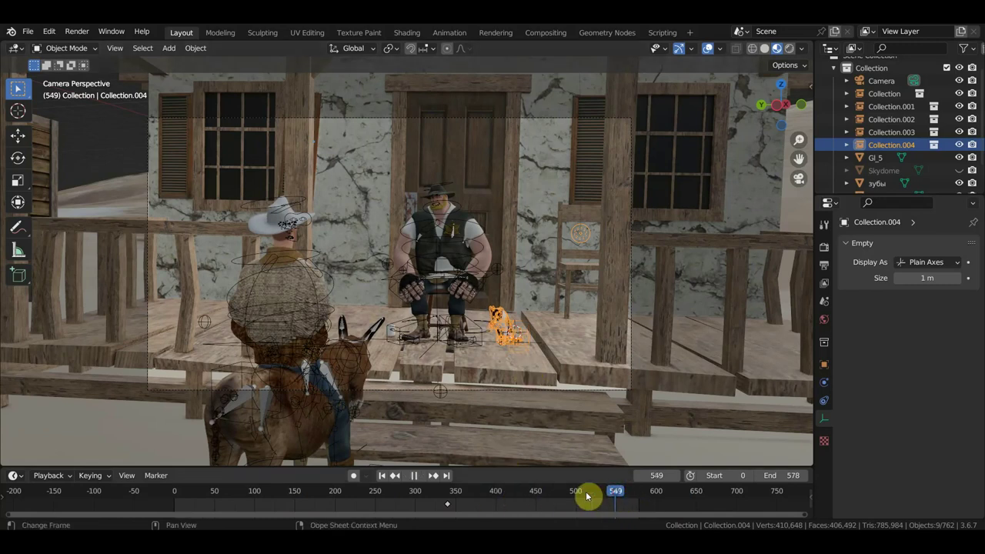
{"action": "left_click_drag", "start_coordinate": [560, 496], "coordinate": [280, 491]}
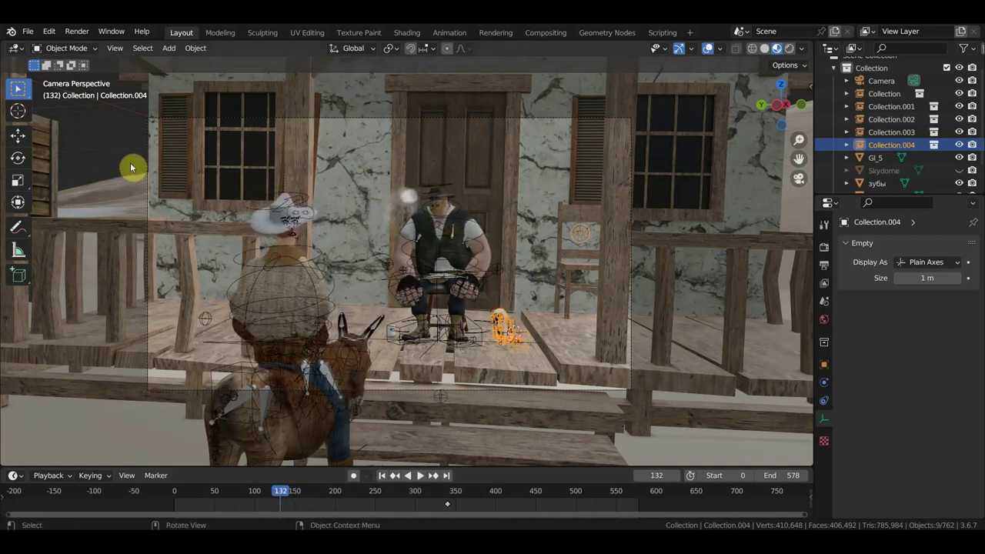
{"action": "left_click", "coordinate": [28, 31]}
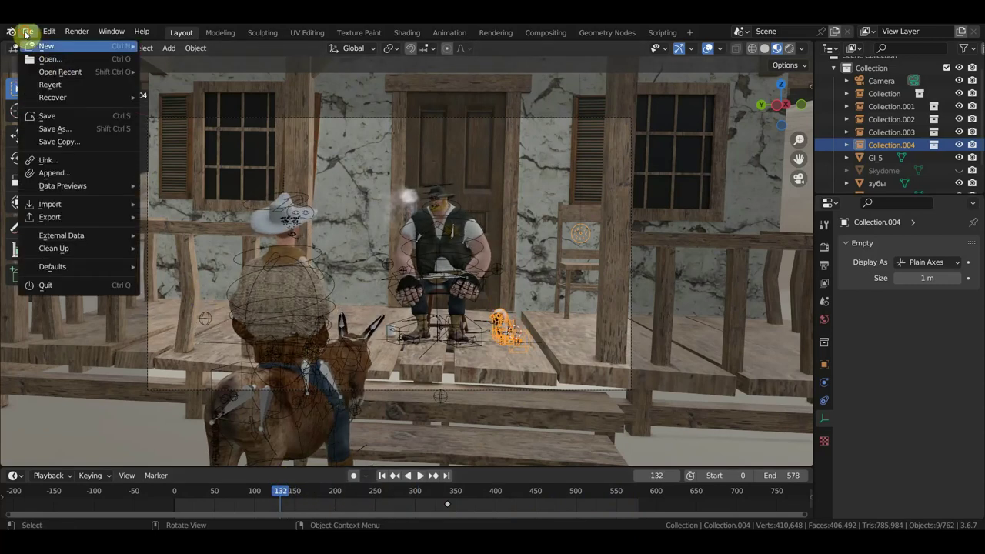
Save 'герой запада сцена 11 шериф с героем болтает.blend' and orbit close to the sheriff and cat
{"action": "left_click", "coordinate": [54, 116]}
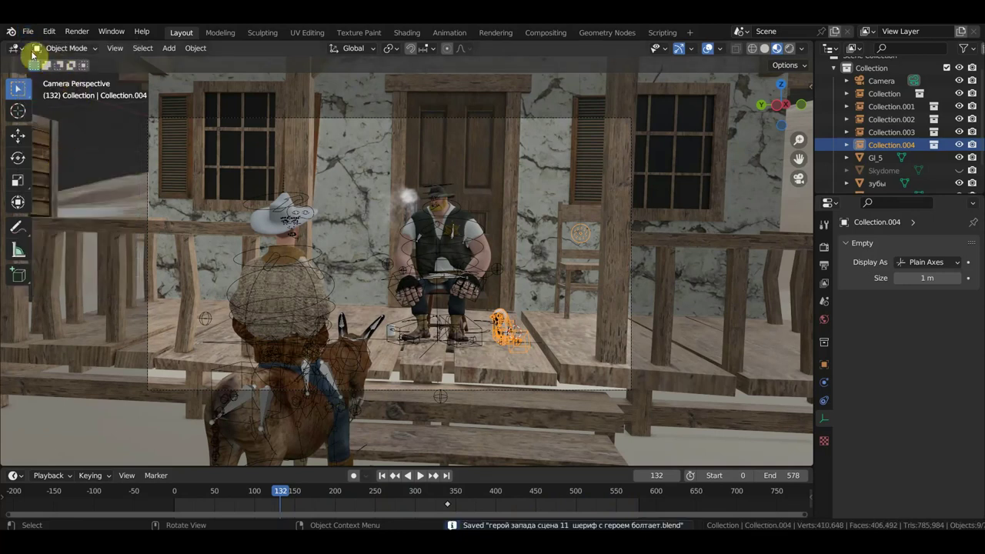
{"action": "scroll", "coordinate": [185, 227], "scroll_direction": "down", "scroll_amount": 5}
{"action": "scroll", "coordinate": [193, 232], "scroll_direction": "up", "scroll_amount": 4}
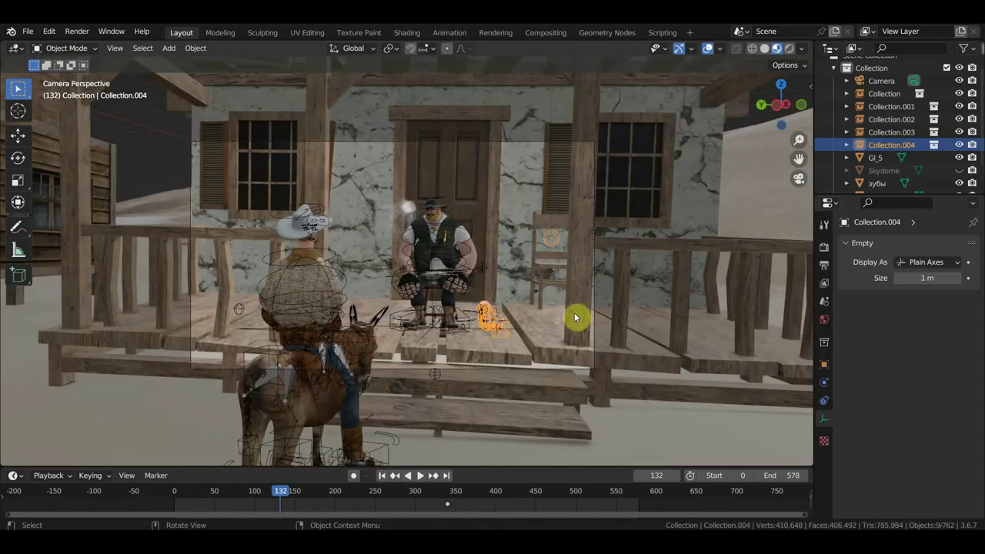
{"action": "scroll", "coordinate": [574, 316], "scroll_direction": "up", "scroll_amount": 3}
{"action": "mouse_move", "coordinate": [562, 317]}
{"action": "middle_mouse_down"}
{"action": "mouse_move", "coordinate": [270, 203]}
{"action": "mouse_move", "coordinate": [741, 347]}
{"action": "mouse_move", "coordinate": [793, 391]}
{"action": "mouse_move", "coordinate": [582, 291]}
{"action": "mouse_move", "coordinate": [714, 374]}
{"action": "mouse_move", "coordinate": [743, 362]}
{"action": "mouse_move", "coordinate": [645, 376]}
{"action": "mouse_move", "coordinate": [623, 303]}
{"action": "middle_mouse_up"}
{"action": "scroll", "coordinate": [270, 203], "scroll_direction": "up", "scroll_amount": 4}
Orbit around the sheriff and cat, hiding and then restoring the viewport overlays
{"action": "mouse_move", "coordinate": [623, 268]}
{"action": "middle_mouse_down"}
{"action": "mouse_move", "coordinate": [654, 280]}
{"action": "mouse_move", "coordinate": [626, 281]}
{"action": "middle_mouse_up"}
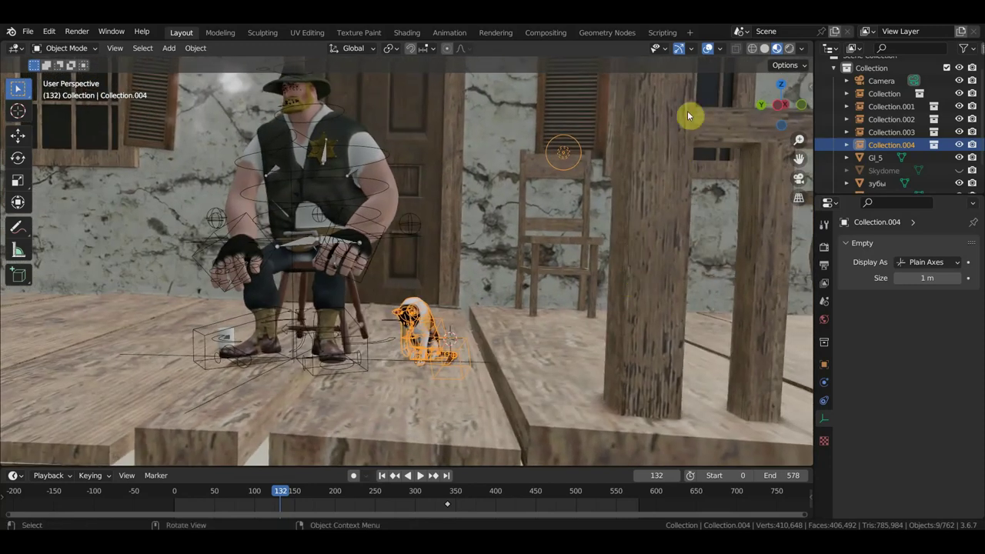
{"action": "left_click", "coordinate": [707, 50]}
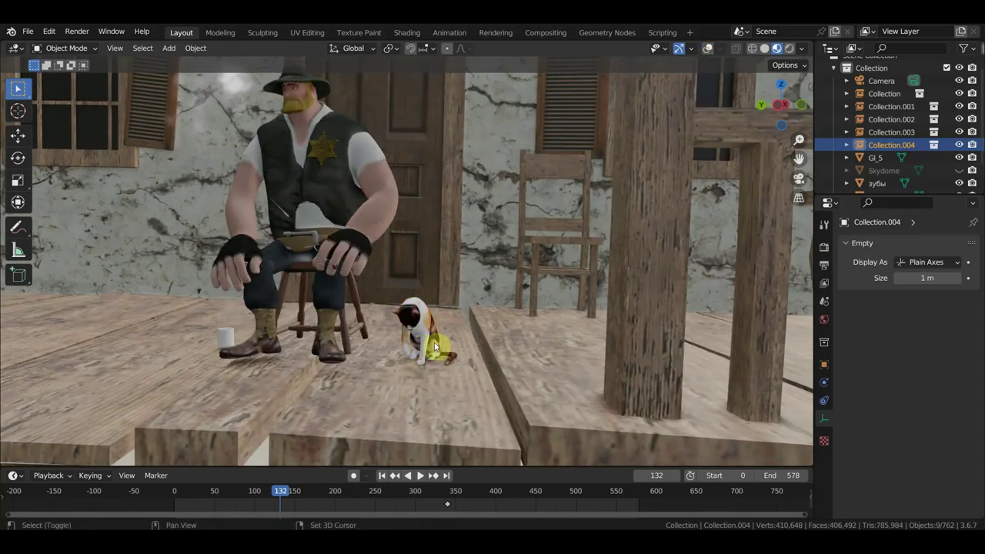
{"action": "middle_click_drag", "start_coordinate": [435, 347], "coordinate": [449, 320]}
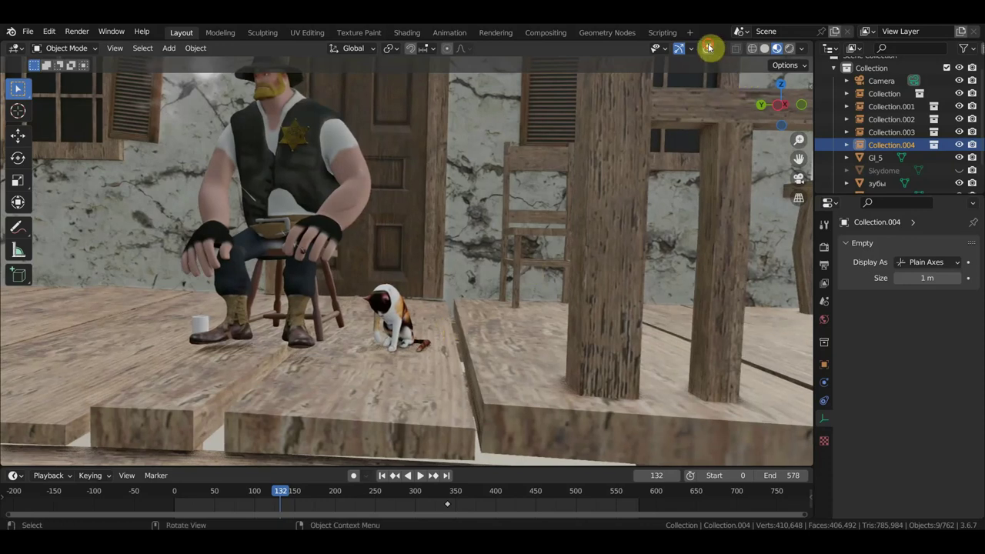
{"action": "left_click", "coordinate": [708, 48]}
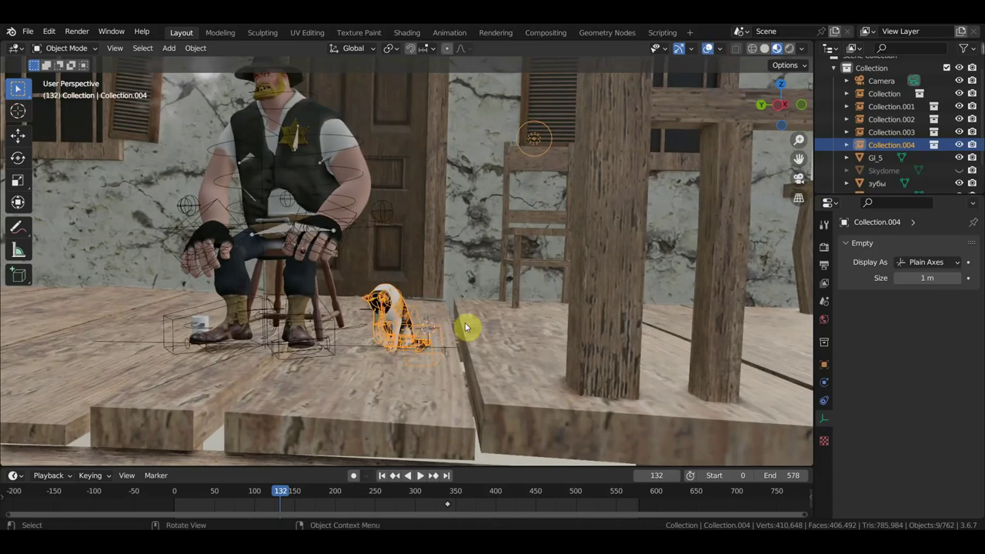
Scale the cat rig up to 1.175, then hide overlays and zoom in closer
{"action": "key", "text": "s"}
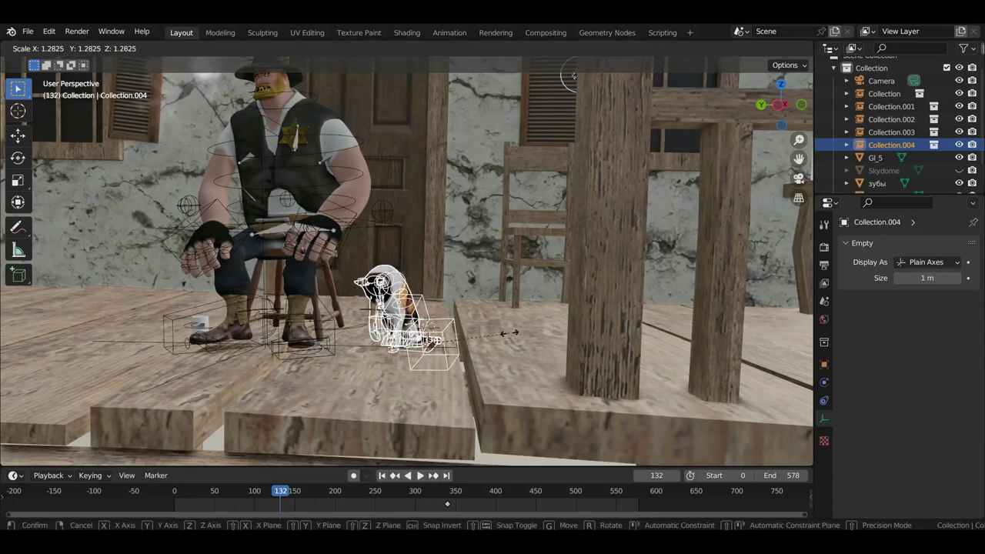
{"action": "left_click", "coordinate": [500, 332]}
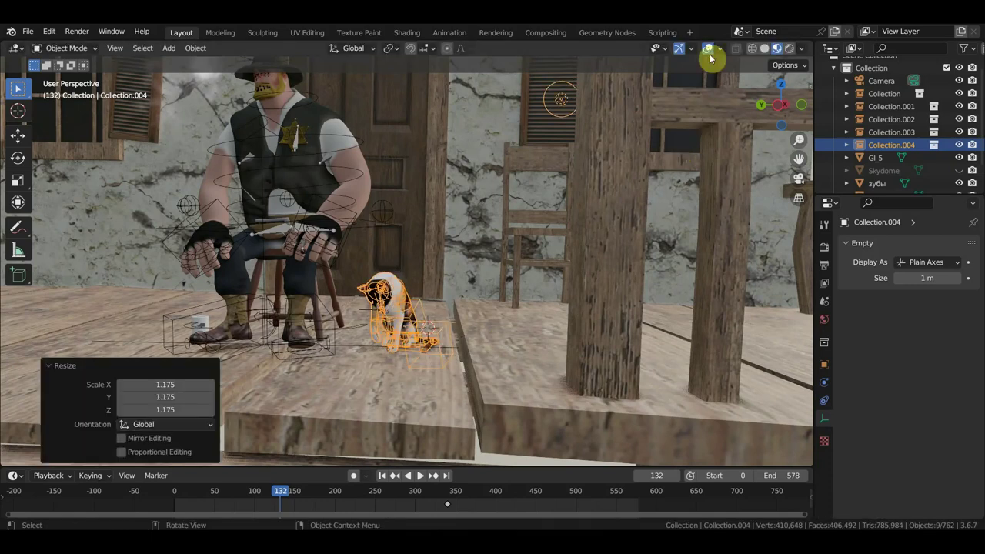
{"action": "left_click", "coordinate": [708, 48]}
{"action": "scroll", "coordinate": [596, 279], "scroll_direction": "up", "scroll_amount": 3}
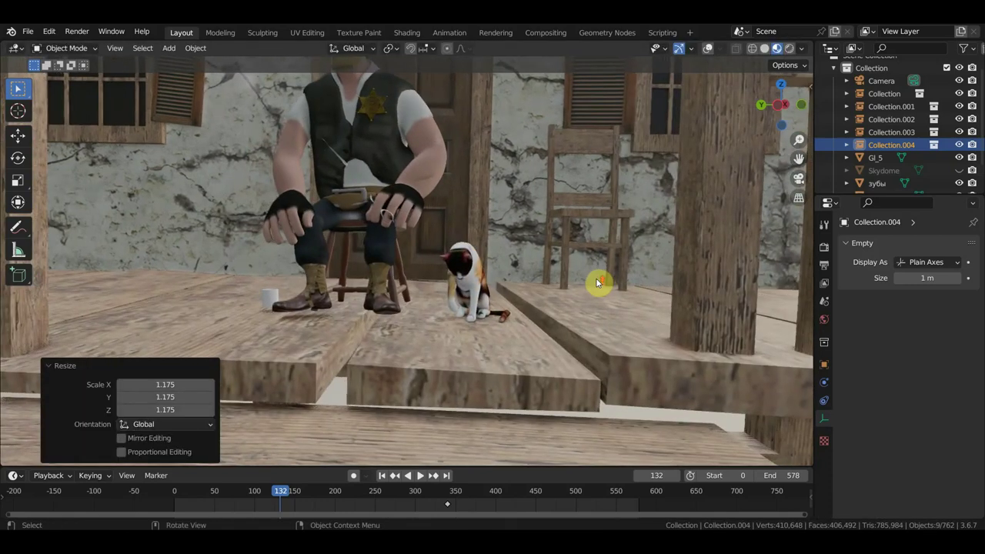
{"action": "scroll", "coordinate": [595, 279], "scroll_direction": "up", "scroll_amount": 3}
{"action": "mouse_move", "coordinate": [565, 306]}
{"action": "middle_mouse_down"}
{"action": "mouse_move", "coordinate": [556, 310]}
{"action": "mouse_move", "coordinate": [654, 314]}
{"action": "mouse_move", "coordinate": [416, 343]}
{"action": "mouse_move", "coordinate": [604, 334]}
{"action": "mouse_move", "coordinate": [620, 321]}
{"action": "mouse_move", "coordinate": [687, 329]}
{"action": "mouse_move", "coordinate": [621, 314]}
{"action": "mouse_move", "coordinate": [627, 269]}
{"action": "middle_mouse_up"}
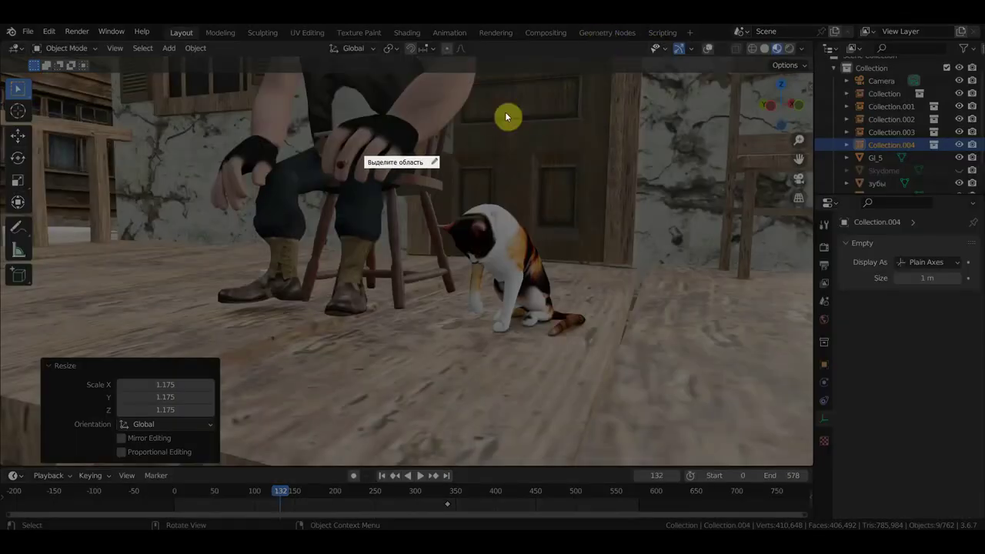
Capture a screenshot region of the sheriff and cat and save it to the desktop as JPEG
{"action": "mouse_move", "coordinate": [221, 99]}
{"action": "left_mouse_down"}
{"action": "mouse_move", "coordinate": [696, 359]}
{"action": "mouse_move", "coordinate": [624, 355]}
{"action": "left_mouse_up"}
{"action": "left_click_drag", "start_coordinate": [227, 223], "coordinate": [176, 224]}
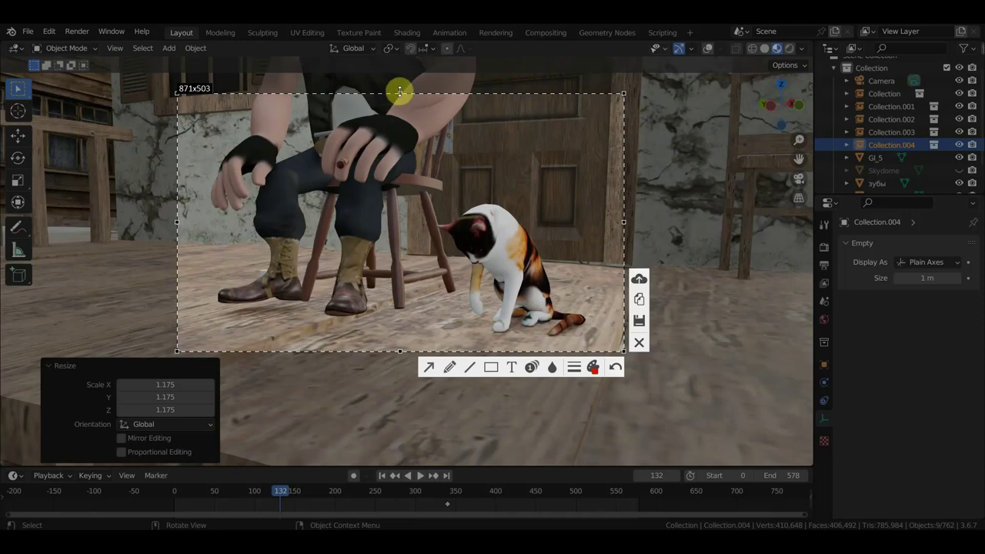
{"action": "left_click_drag", "start_coordinate": [399, 92], "coordinate": [401, 84]}
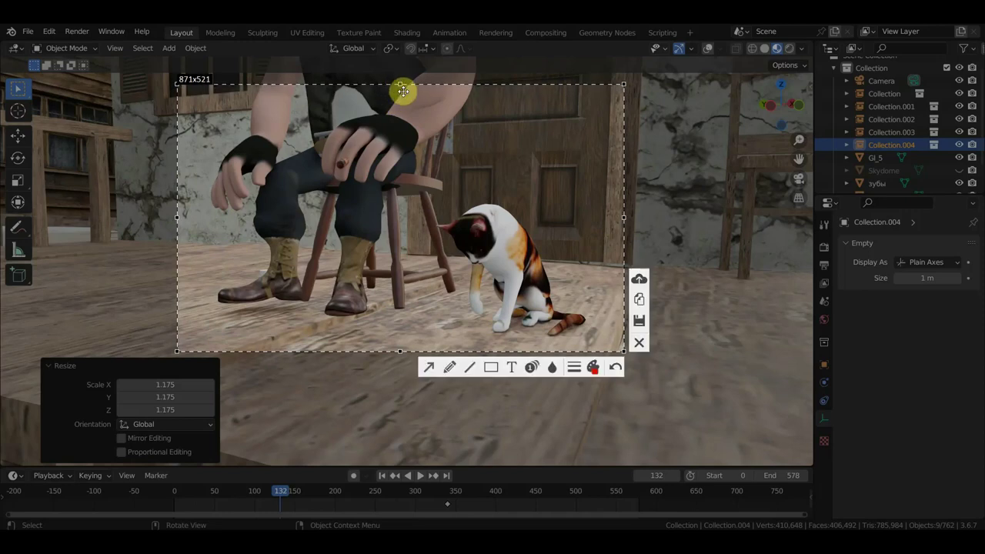
{"action": "left_click", "coordinate": [640, 327]}
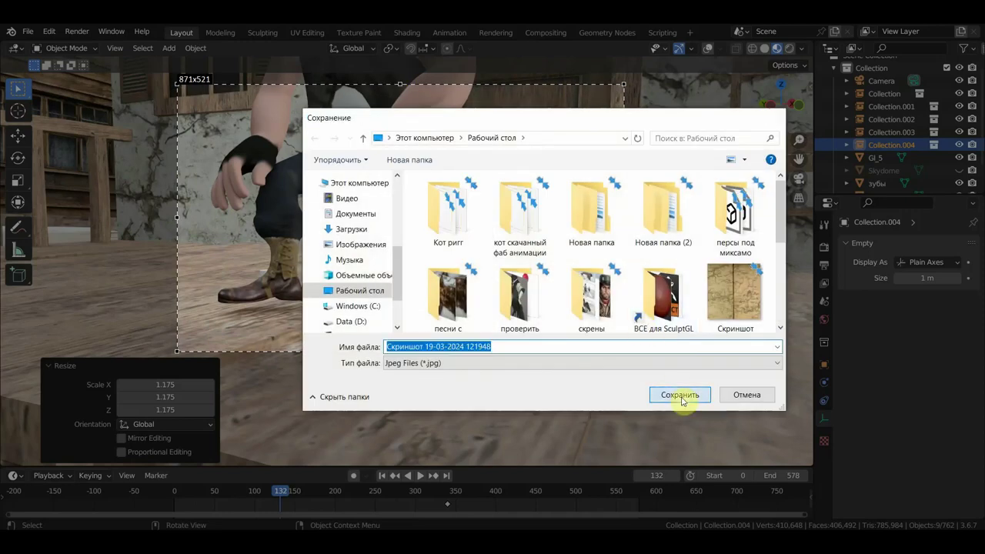
{"action": "left_click", "coordinate": [685, 395]}
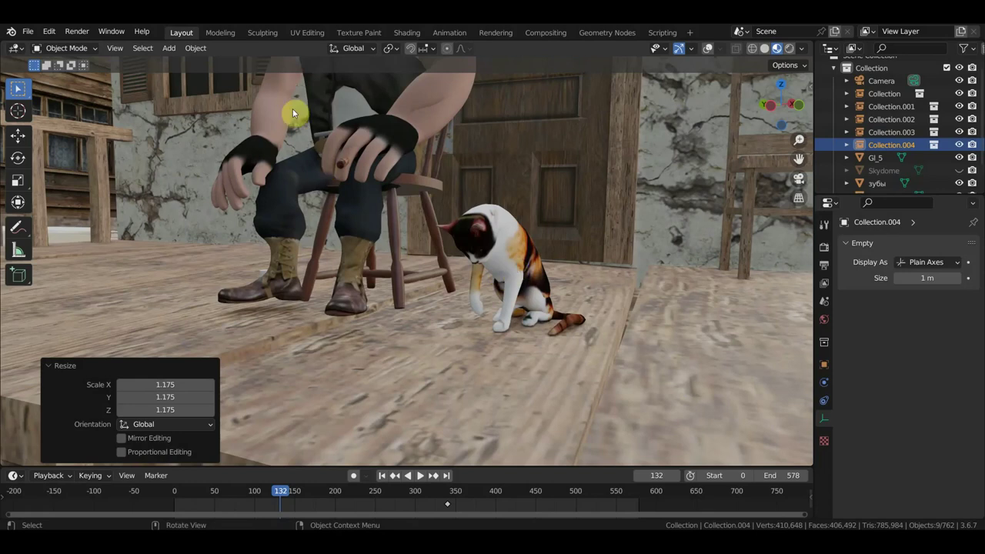
Try reopening кот походка1.blend from recent files, discarding porch changes; it fails
{"action": "left_click", "coordinate": [31, 35]}
{"action": "mouse_move", "coordinate": [60, 72]}
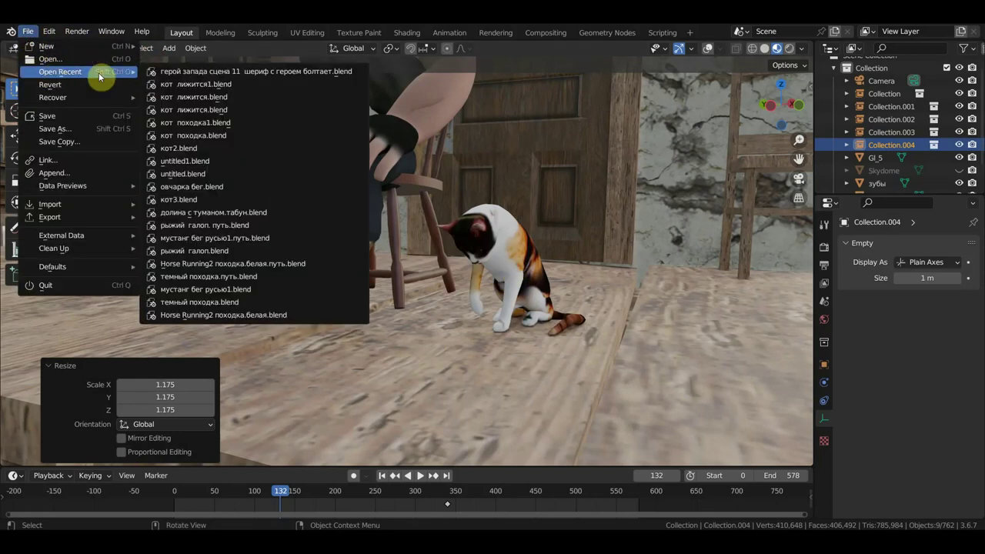
{"action": "left_click", "coordinate": [220, 123]}
{"action": "left_click", "coordinate": [520, 303]}
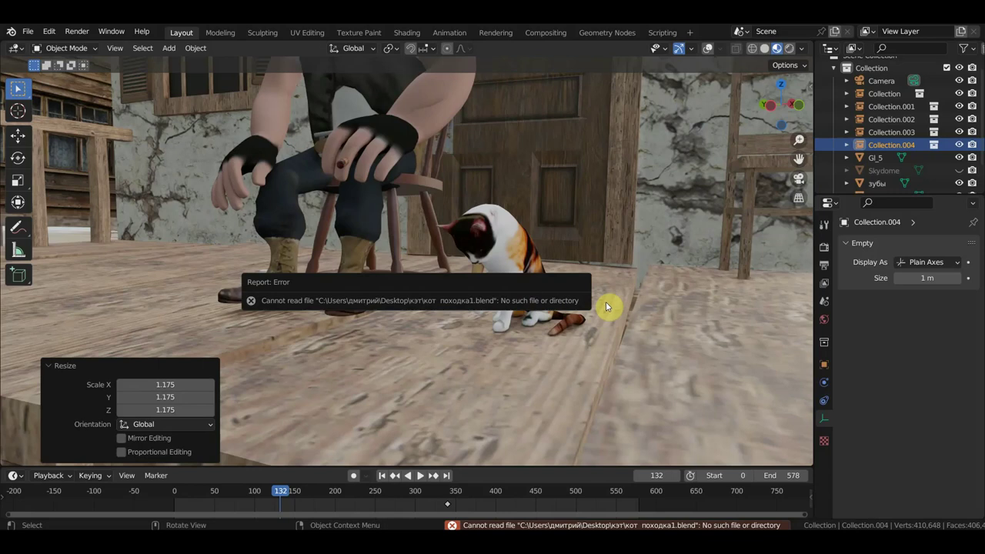
Open кот походка1.blend from the Кот ригг folder without saving the porch scene
{"action": "left_click", "coordinate": [28, 31]}
{"action": "left_click", "coordinate": [45, 57]}
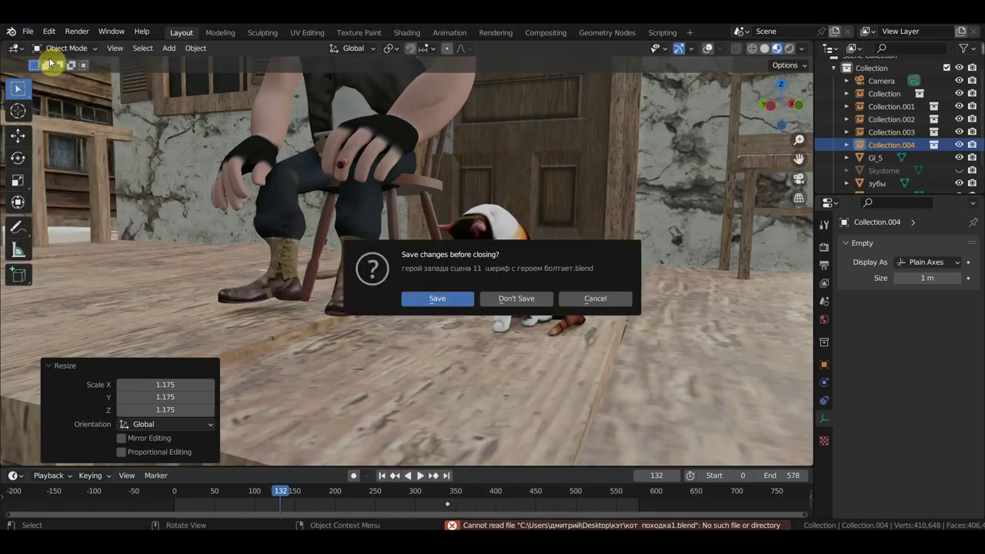
{"action": "left_click", "coordinate": [503, 297]}
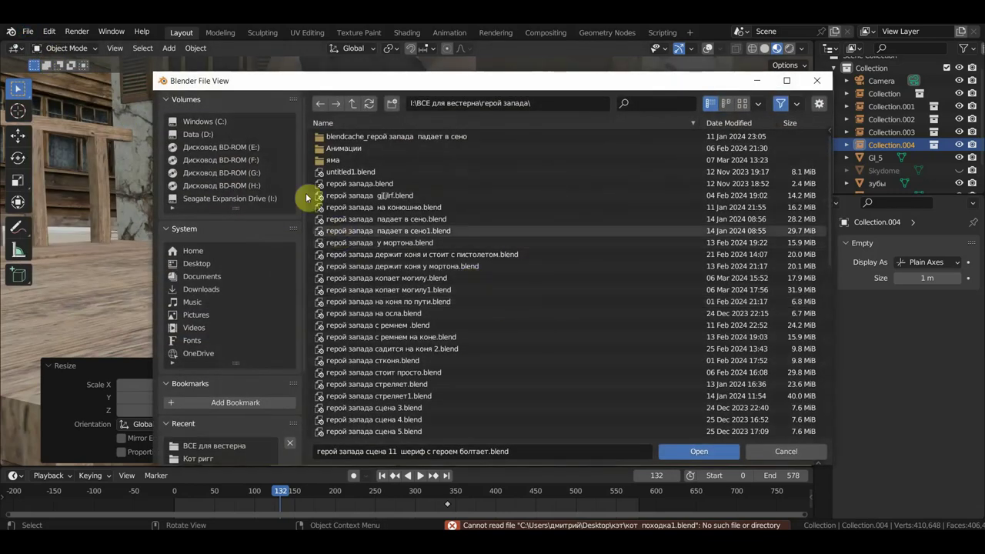
{"action": "left_click", "coordinate": [204, 459]}
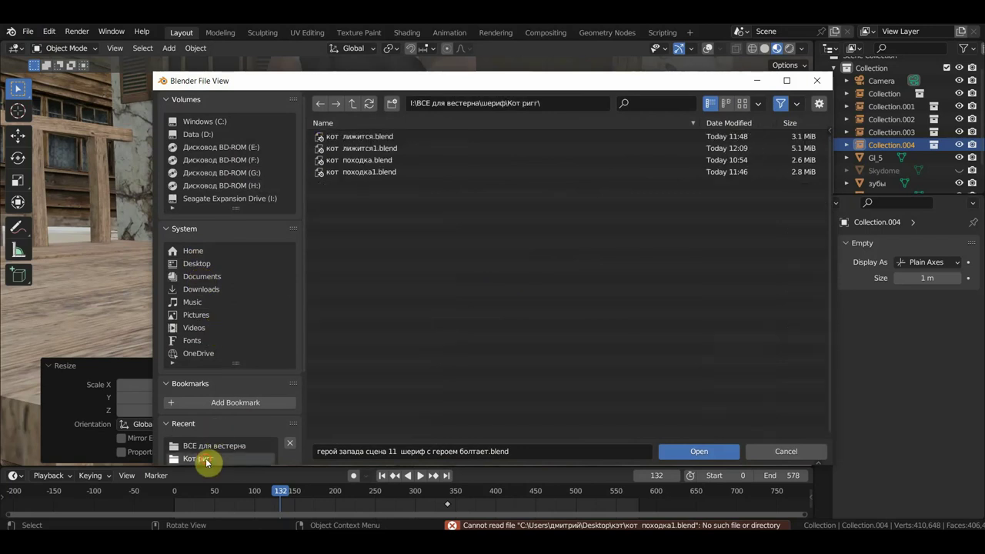
{"action": "double_click", "coordinate": [355, 173]}
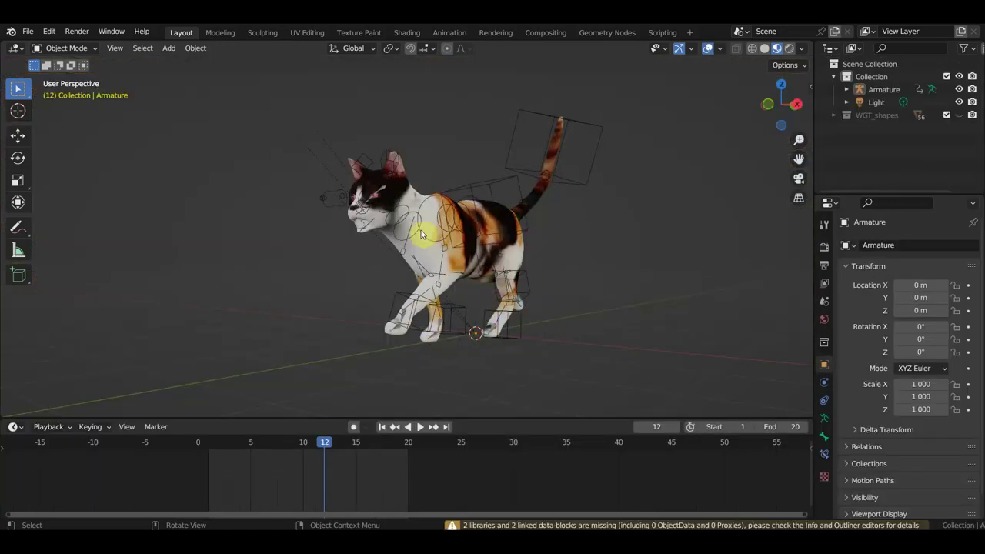
Play the 20-frame walk cycle and view the cat from behind, above and the side
{"action": "key", "text": "space"}
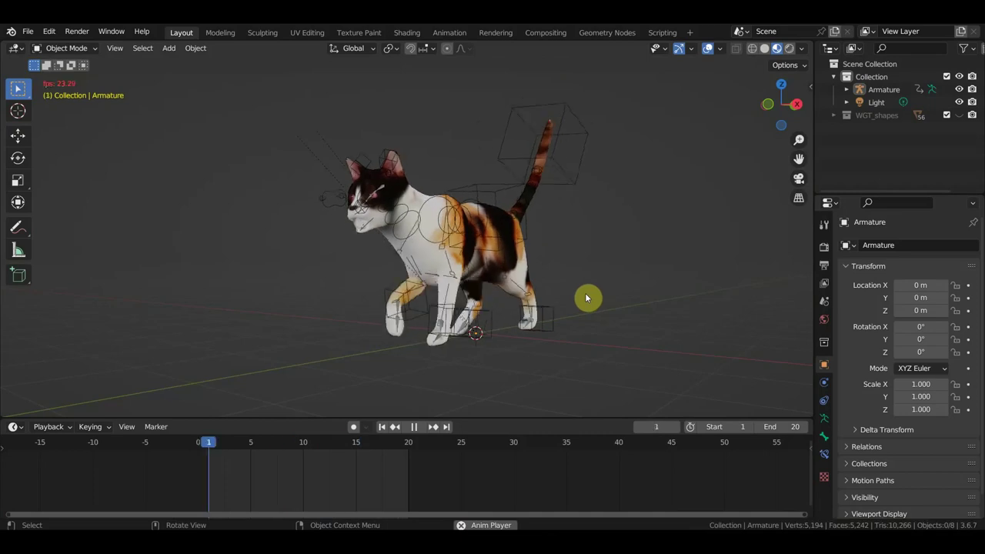
{"action": "scroll", "coordinate": [588, 304], "scroll_direction": "down", "scroll_amount": 2}
{"action": "middle_click_drag", "start_coordinate": [589, 312], "coordinate": [655, 312], "text": "shift"}
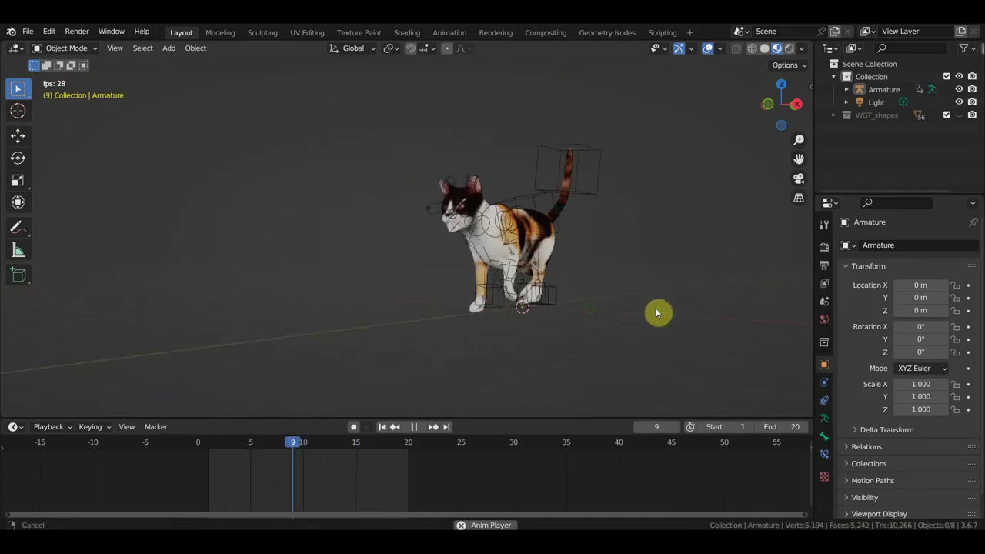
{"action": "scroll", "coordinate": [658, 313], "scroll_direction": "up", "scroll_amount": 3}
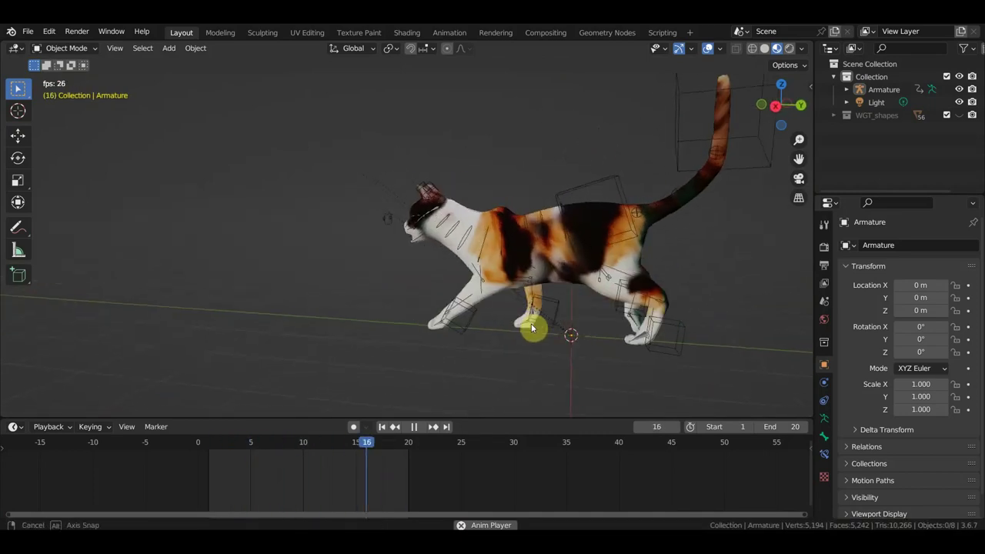
{"action": "mouse_move", "coordinate": [530, 330]}
{"action": "middle_mouse_down"}
{"action": "mouse_move", "coordinate": [444, 337]}
{"action": "mouse_move", "coordinate": [451, 306]}
{"action": "mouse_move", "coordinate": [415, 305]}
{"action": "mouse_move", "coordinate": [504, 333]}
{"action": "mouse_move", "coordinate": [578, 338]}
{"action": "mouse_move", "coordinate": [622, 312]}
{"action": "mouse_move", "coordinate": [592, 266]}
{"action": "mouse_move", "coordinate": [591, 310]}
{"action": "mouse_move", "coordinate": [590, 272]}
{"action": "mouse_move", "coordinate": [600, 279]}
{"action": "middle_mouse_up"}
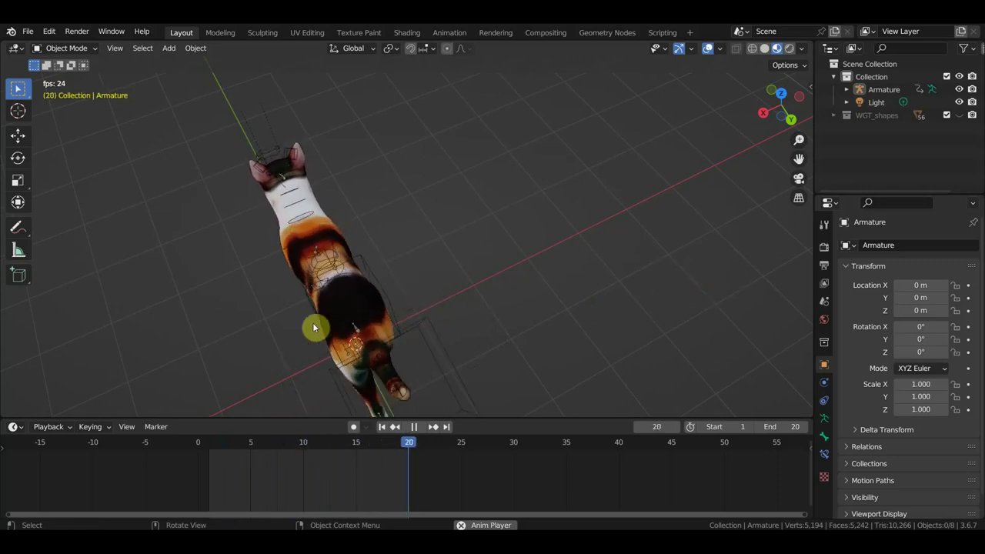
{"action": "mouse_move", "coordinate": [347, 253]}
{"action": "middle_mouse_down"}
{"action": "mouse_move", "coordinate": [537, 179]}
{"action": "mouse_move", "coordinate": [565, 244]}
{"action": "mouse_move", "coordinate": [602, 254]}
{"action": "middle_mouse_up"}
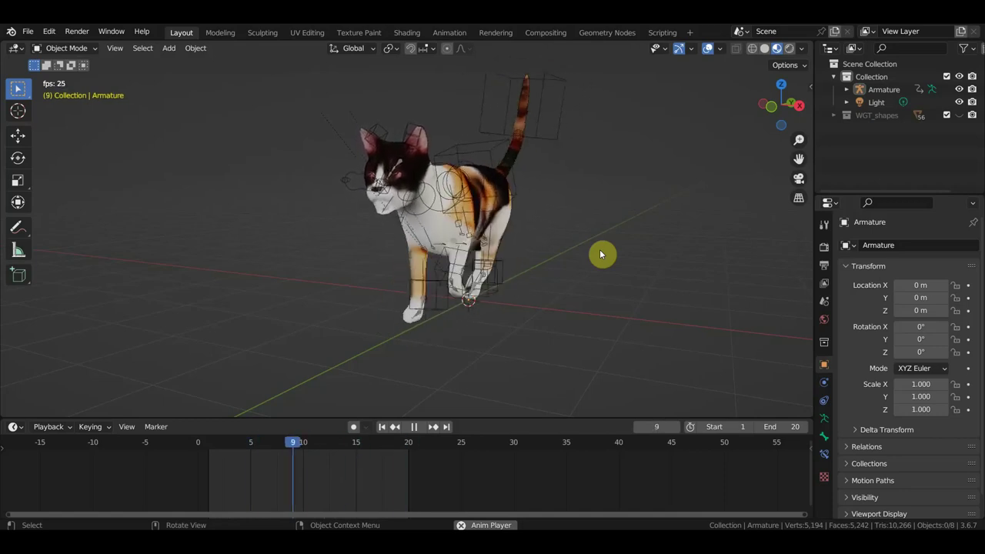
{"action": "middle_click_drag", "start_coordinate": [428, 341], "coordinate": [345, 336]}
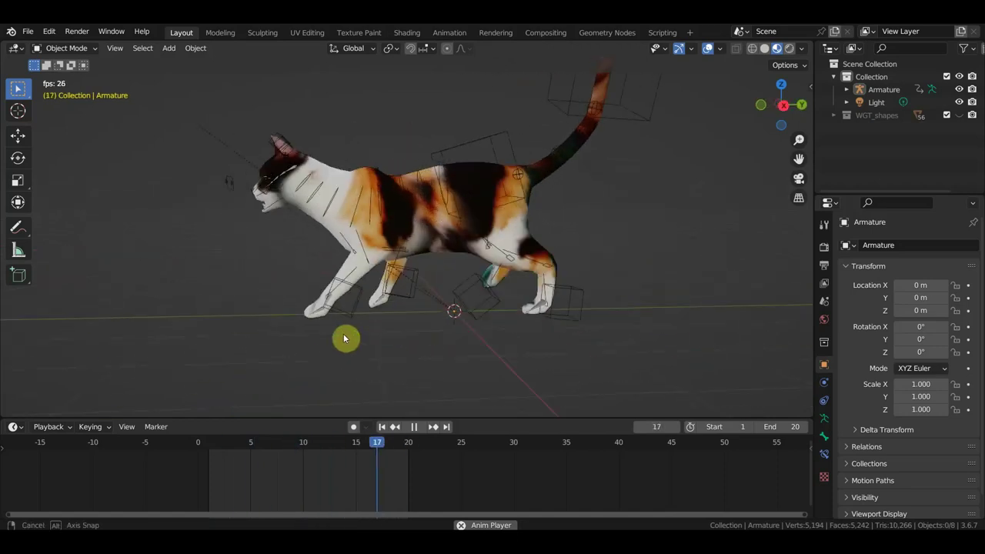
{"action": "scroll", "coordinate": [344, 338], "scroll_direction": "down", "scroll_amount": 4}
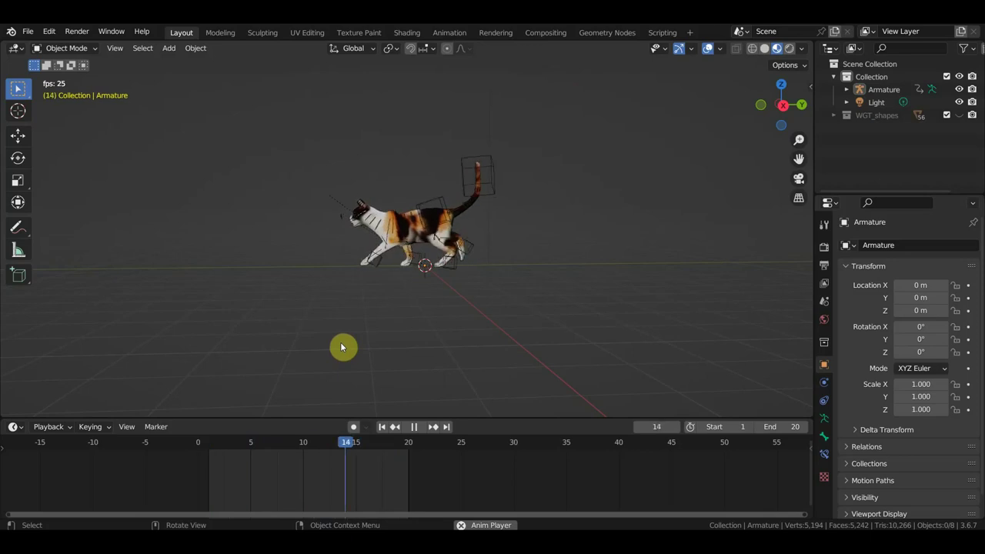
{"action": "scroll", "coordinate": [385, 338], "scroll_direction": "up", "scroll_amount": 4}
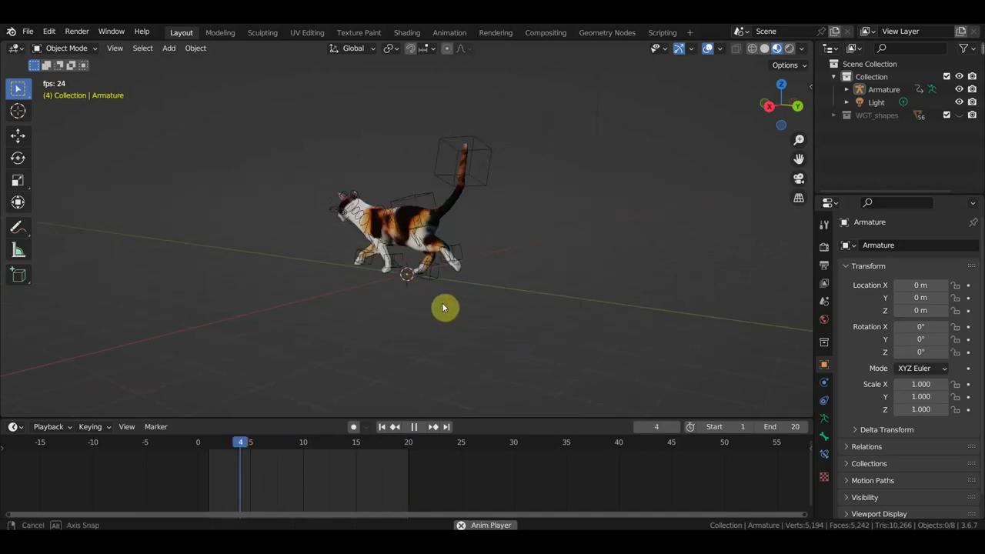
Switch to top view, hide viewport overlays, and orbit to see the cat side-on
{"action": "key", "text": "KP_7"}
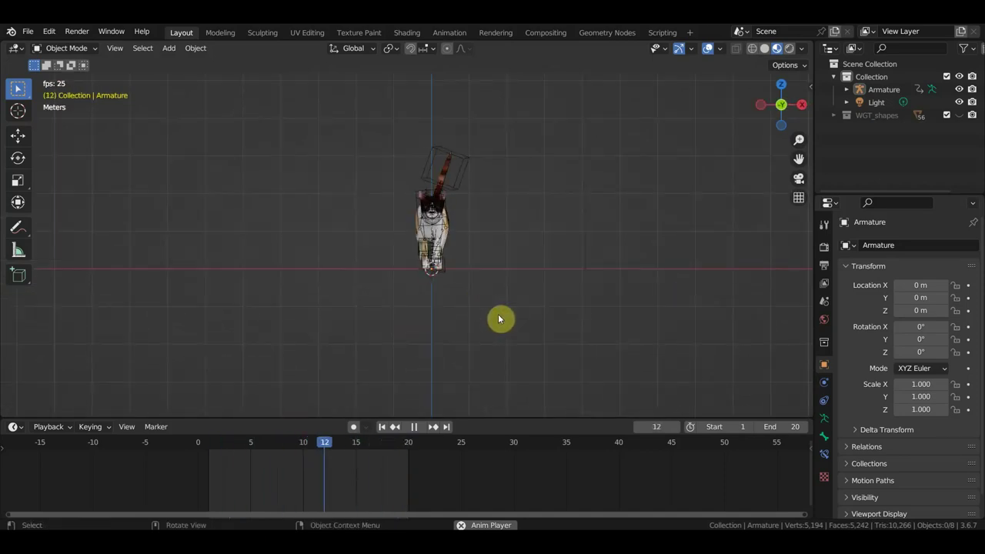
{"action": "scroll", "coordinate": [503, 314], "scroll_direction": "up", "scroll_amount": 1}
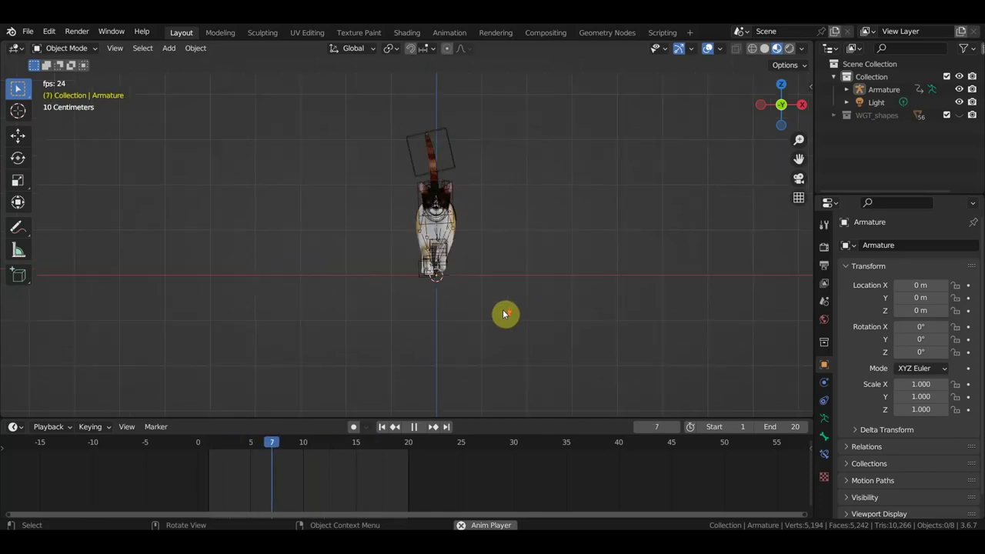
{"action": "left_click", "coordinate": [707, 48]}
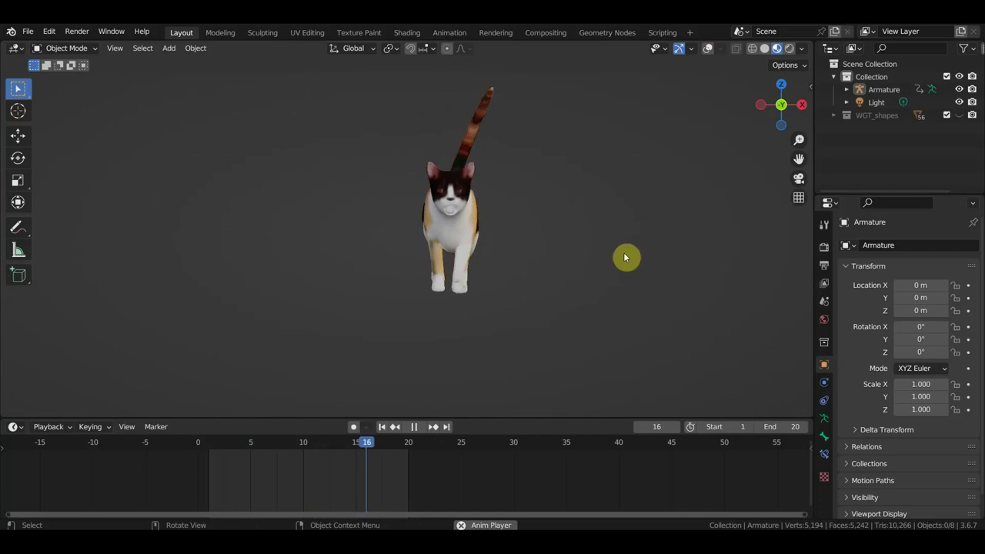
{"action": "scroll", "coordinate": [603, 276], "scroll_direction": "down", "scroll_amount": 3}
{"action": "mouse_move", "coordinate": [603, 275]}
{"action": "middle_mouse_down"}
{"action": "mouse_move", "coordinate": [602, 285]}
{"action": "mouse_move", "coordinate": [424, 285]}
{"action": "middle_mouse_up"}
Zoom in to a front three-quarter view and stop playback at frame 15
{"action": "scroll", "coordinate": [636, 286], "scroll_direction": "down", "scroll_amount": 2}
{"action": "scroll", "coordinate": [424, 286], "scroll_direction": "up", "scroll_amount": 2}
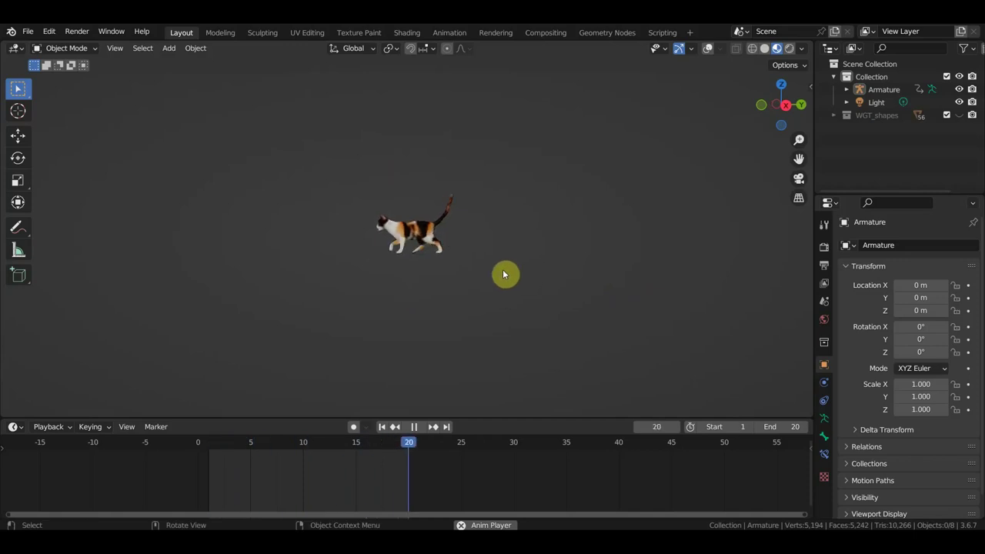
{"action": "scroll", "coordinate": [489, 288], "scroll_direction": "up", "scroll_amount": 2}
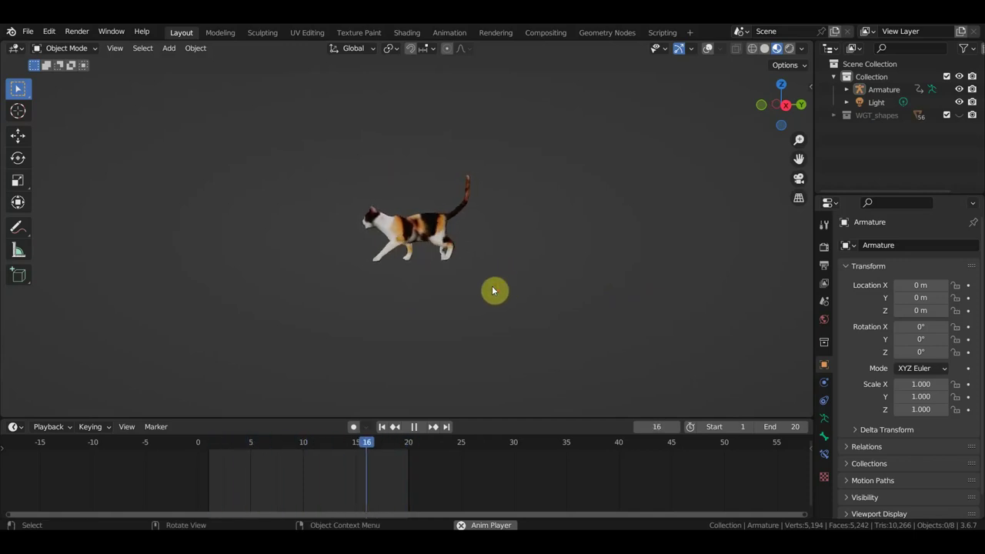
{"action": "scroll", "coordinate": [507, 286], "scroll_direction": "up", "scroll_amount": 4}
{"action": "scroll", "coordinate": [507, 286], "scroll_direction": "up", "scroll_amount": 2}
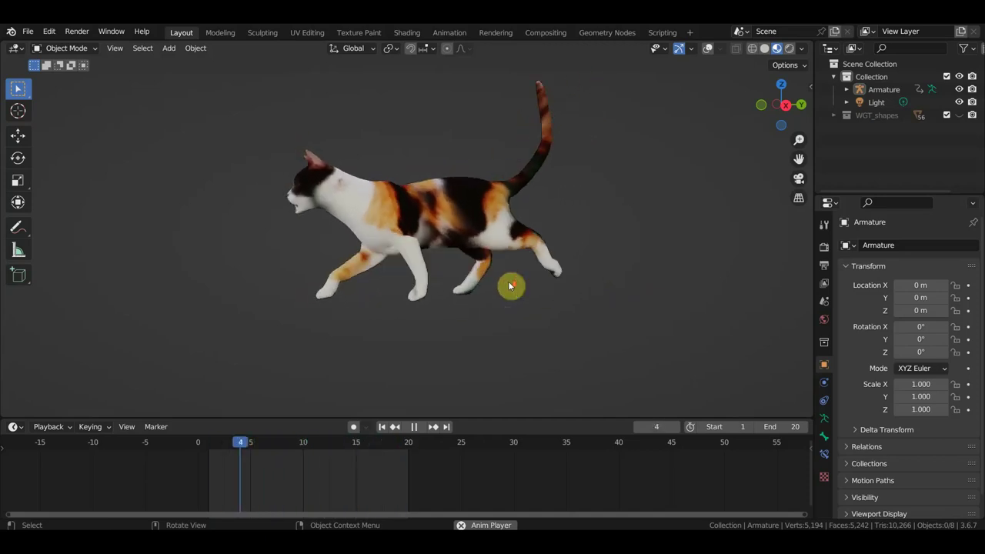
{"action": "middle_click_drag", "start_coordinate": [510, 285], "coordinate": [582, 285]}
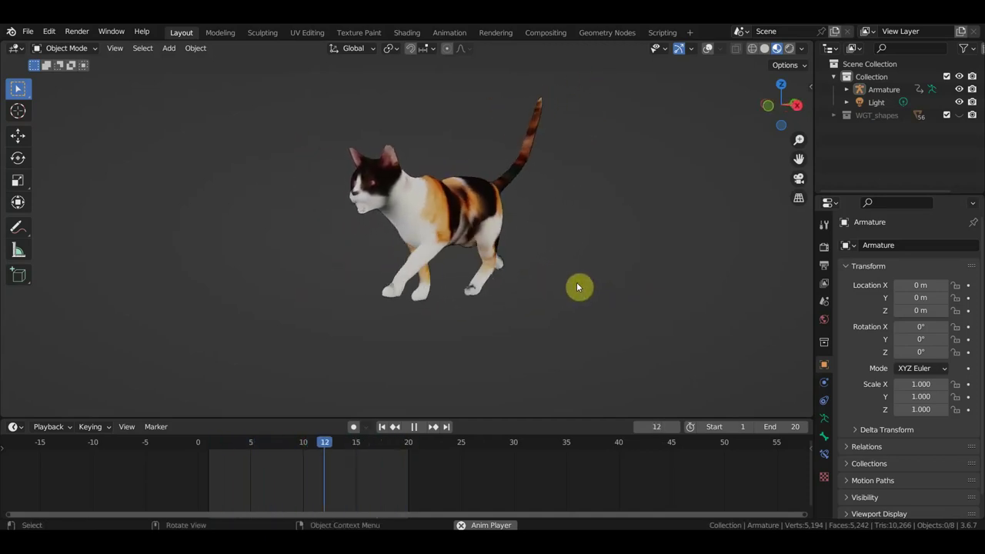
{"action": "key", "text": "space"}
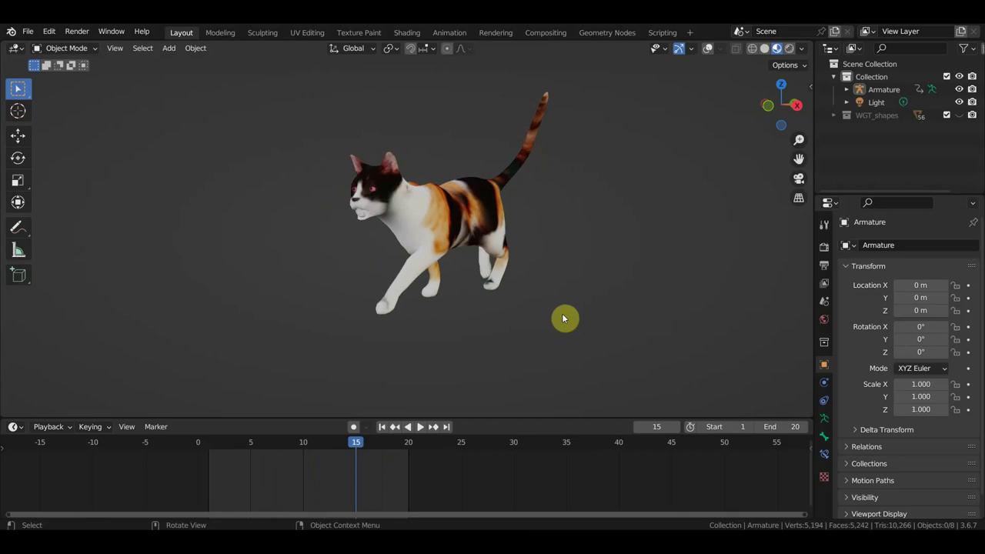